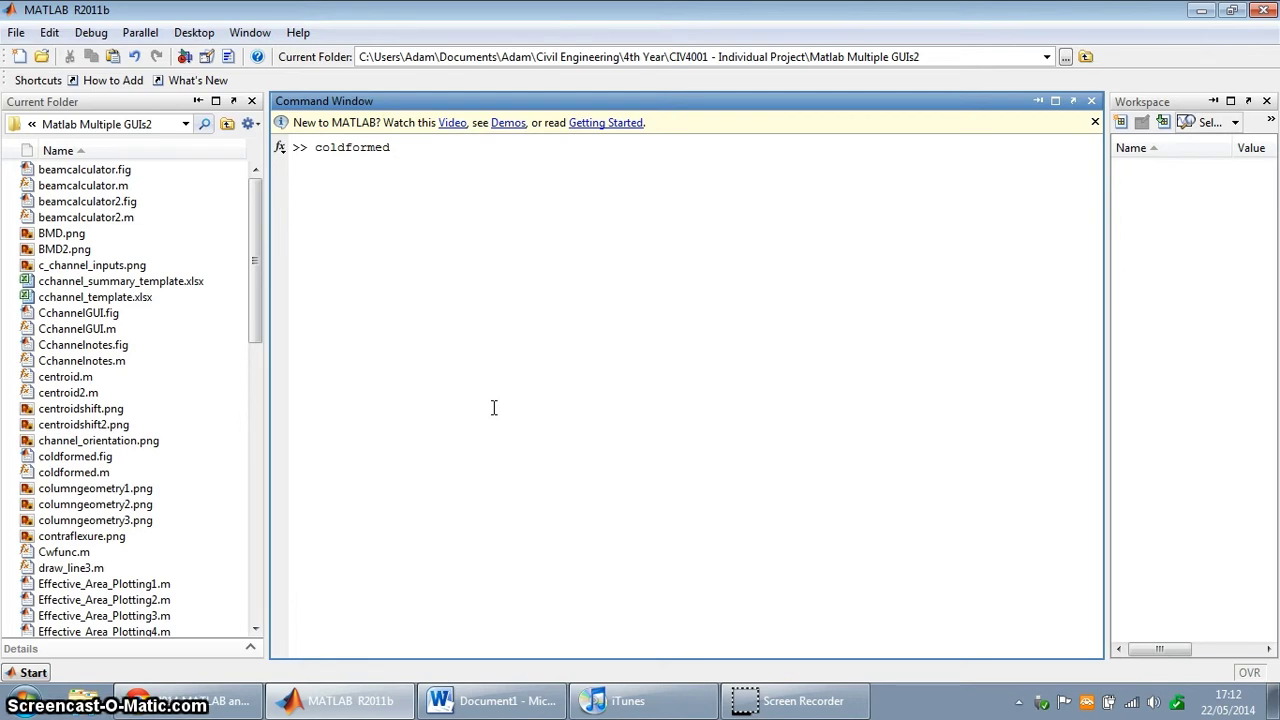
Launch the Cold Formed C-Channel Toolbox, accept its terms and select the Company field to enter Sheffield
key("Return")
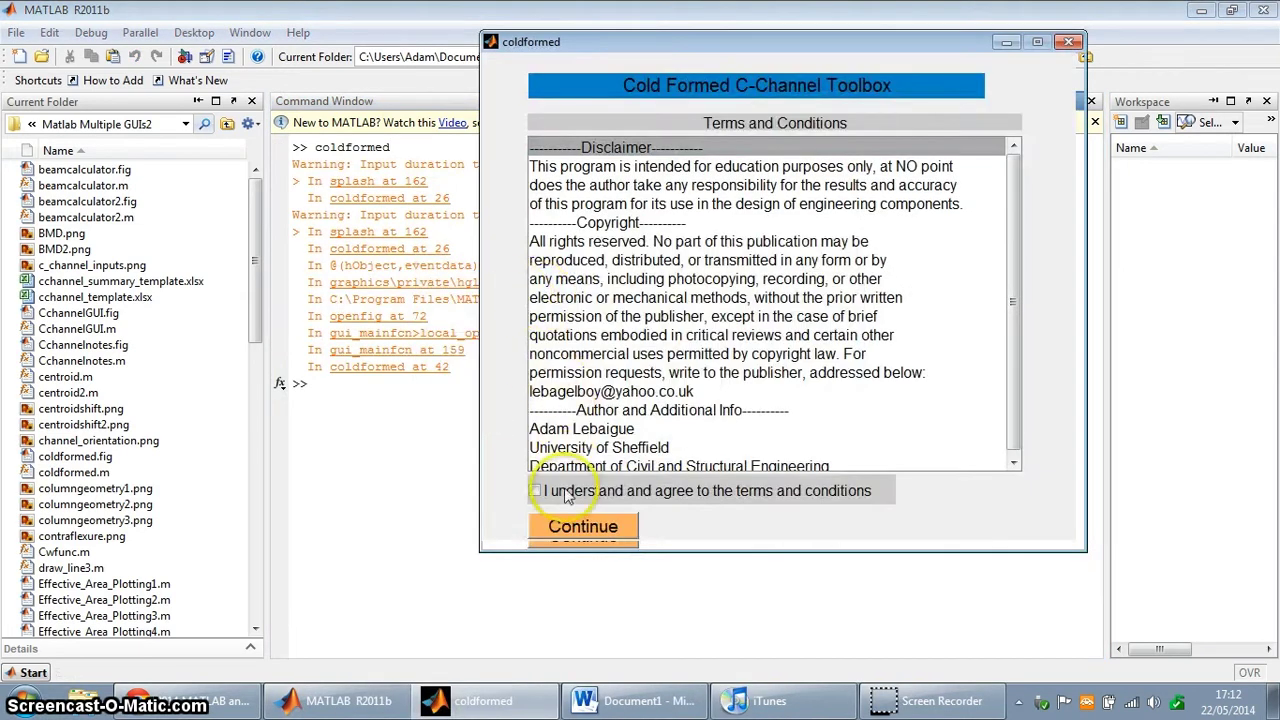
left_click(566, 494)
left_click(580, 528)
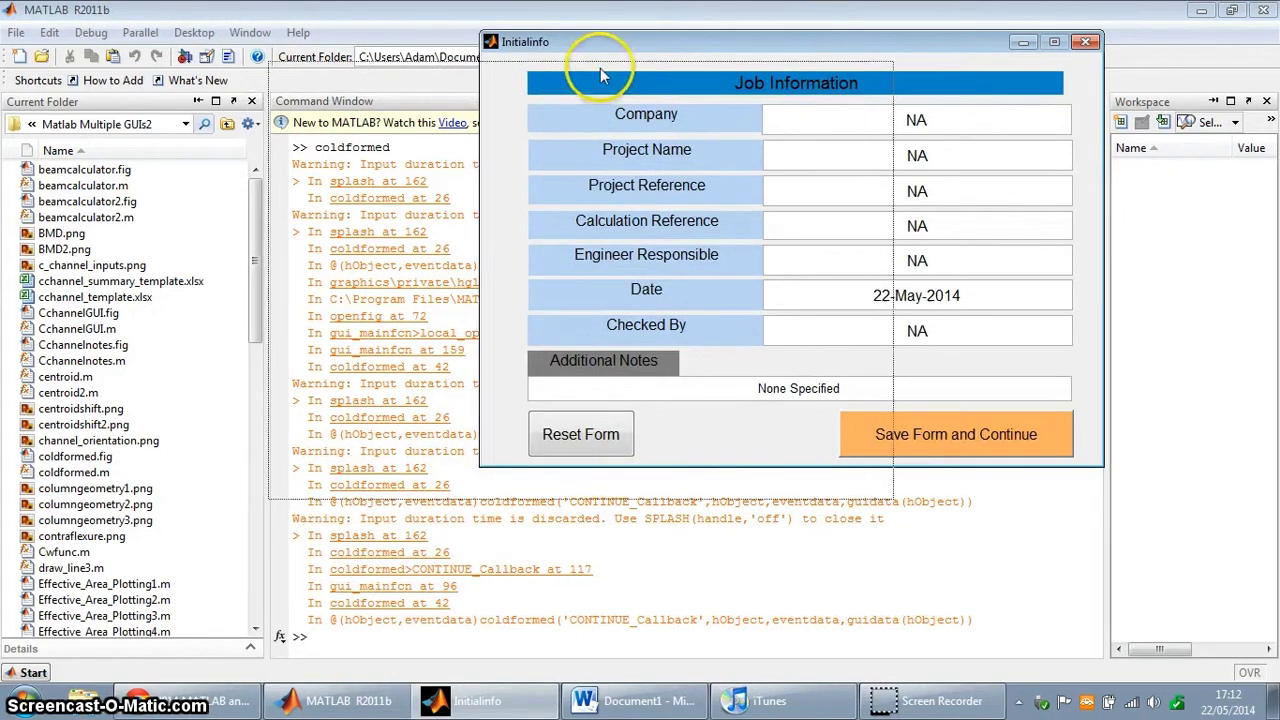
left_click_drag(586, 45, 374, 77)
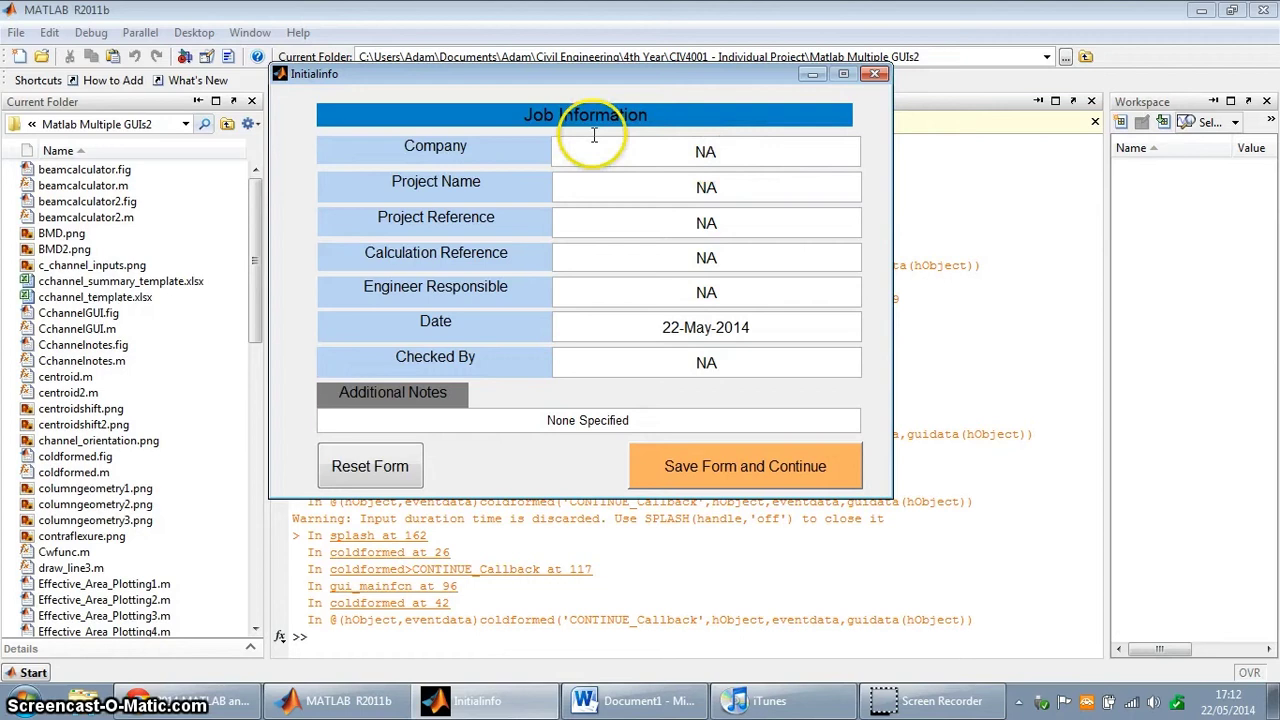
left_click(637, 163)
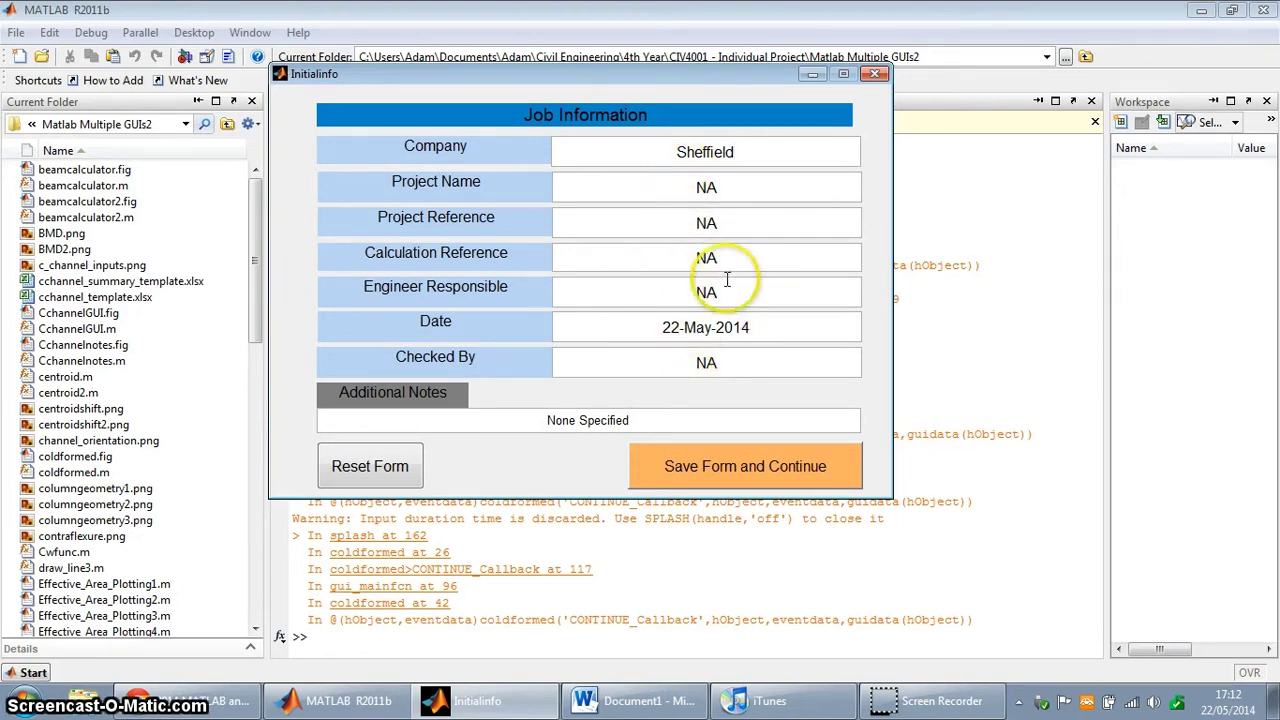
Save the job details and enter a 1000 mm column length in the maximized geometry window
left_click(742, 463)
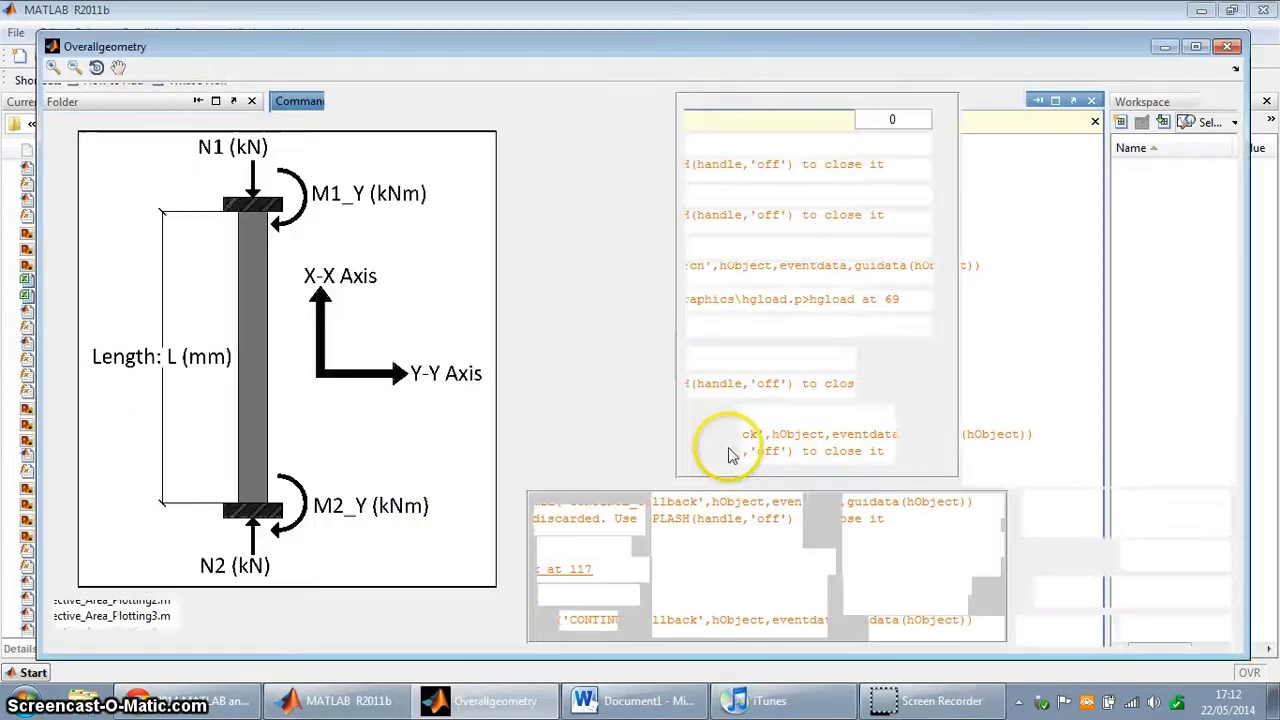
left_click_drag(757, 12, 755, 10)
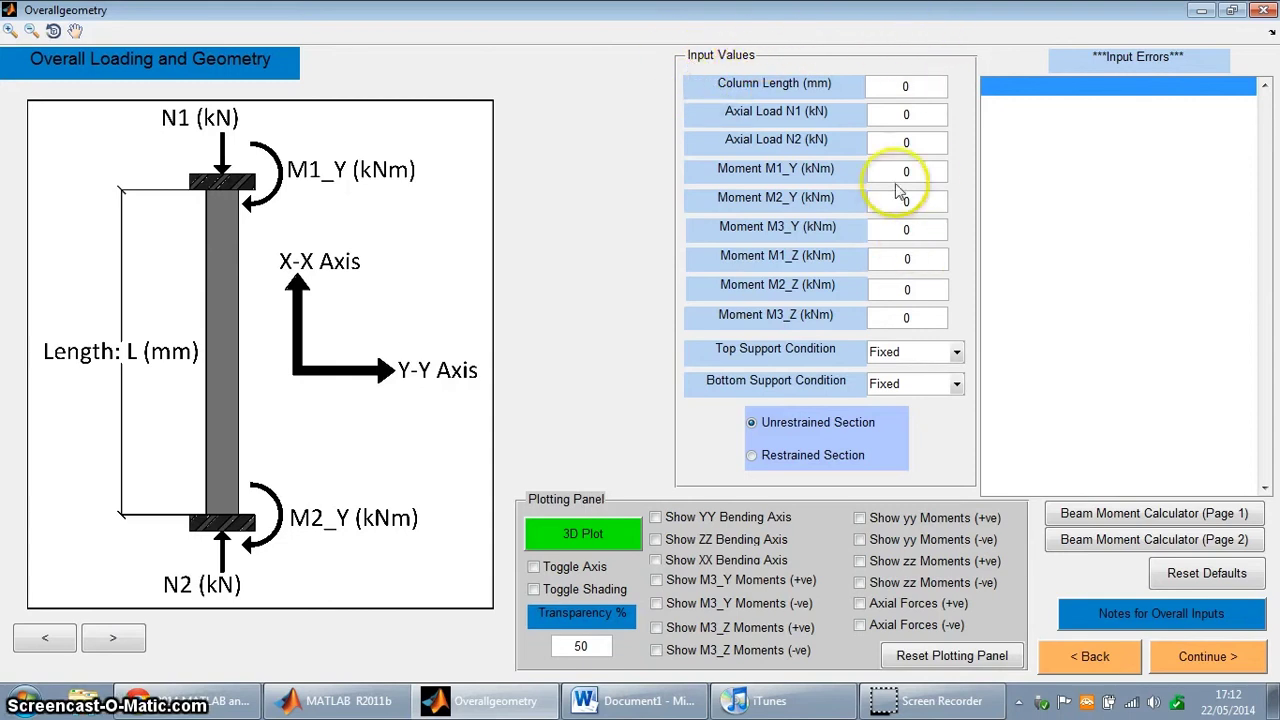
double_click(872, 83)
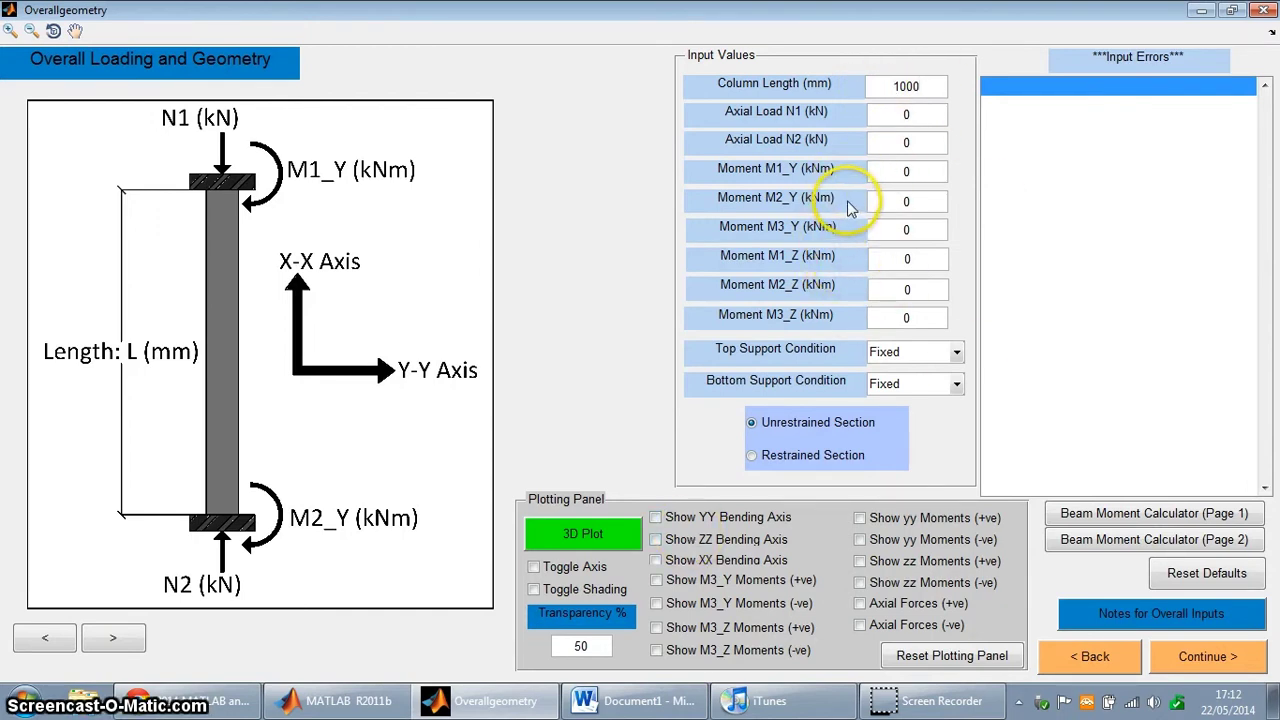
left_click(886, 118)
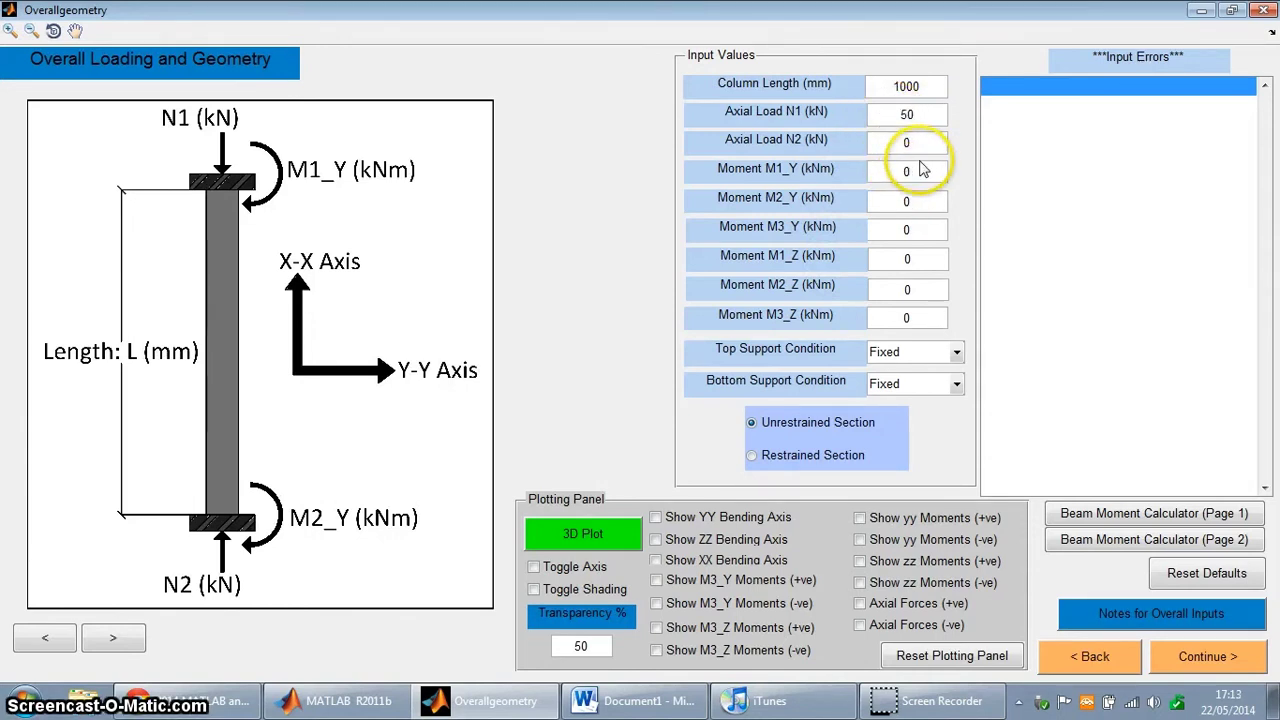
Set N1 to 50 kN, moments M1_Y 25, M2_Y -25, M1_Z -10, M2_Z 10 kNm, keeping the top support Fixed
key("BackSpace")
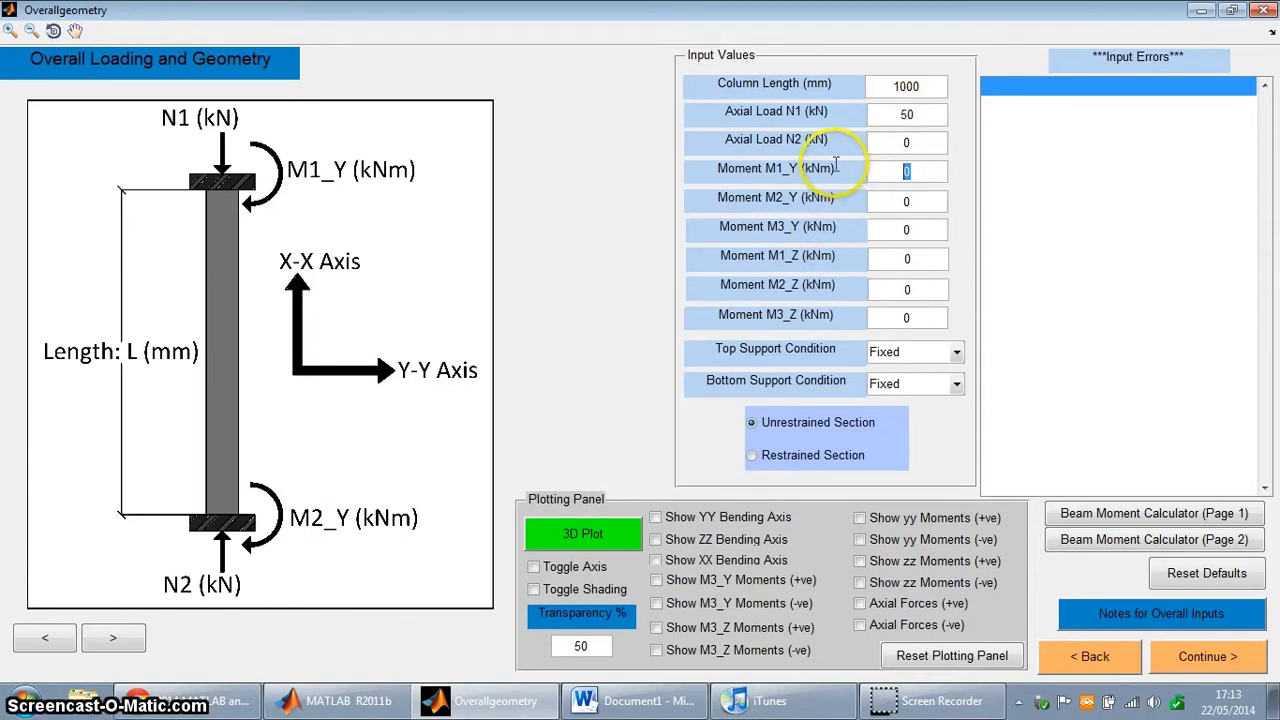
type("25")
key("Tab")
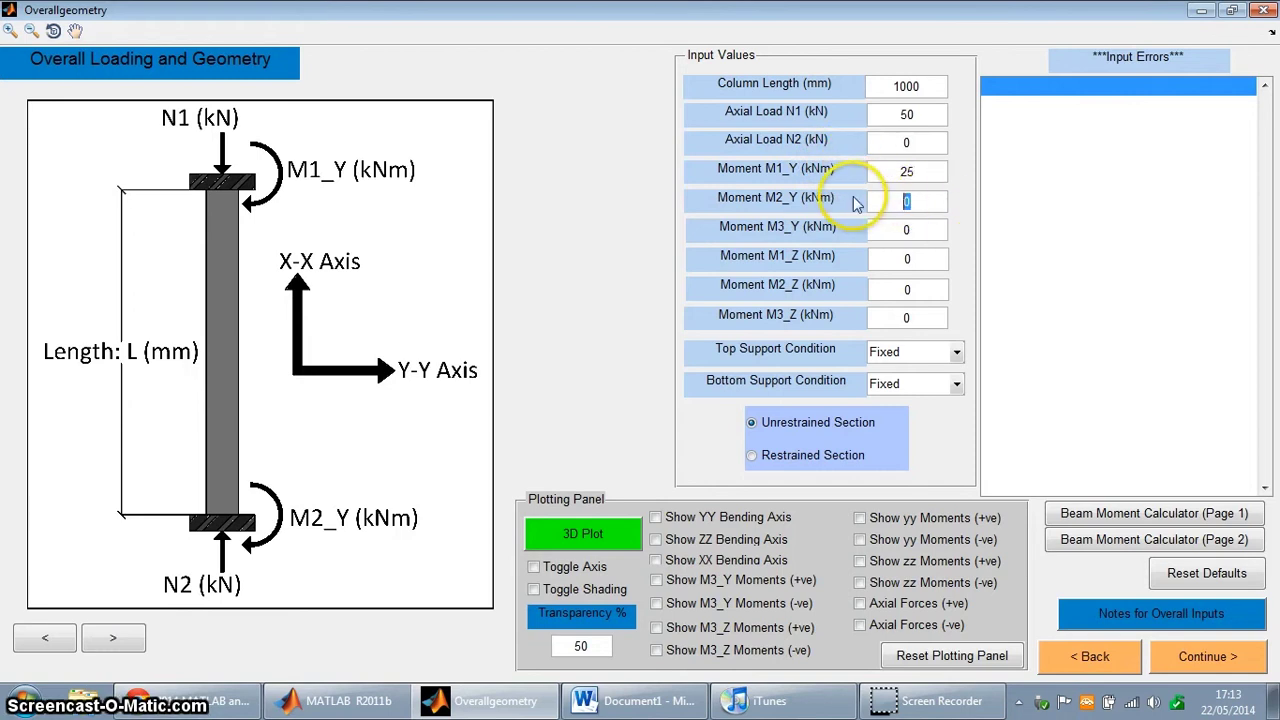
type("-25")
key("Tab")
key("Tab")
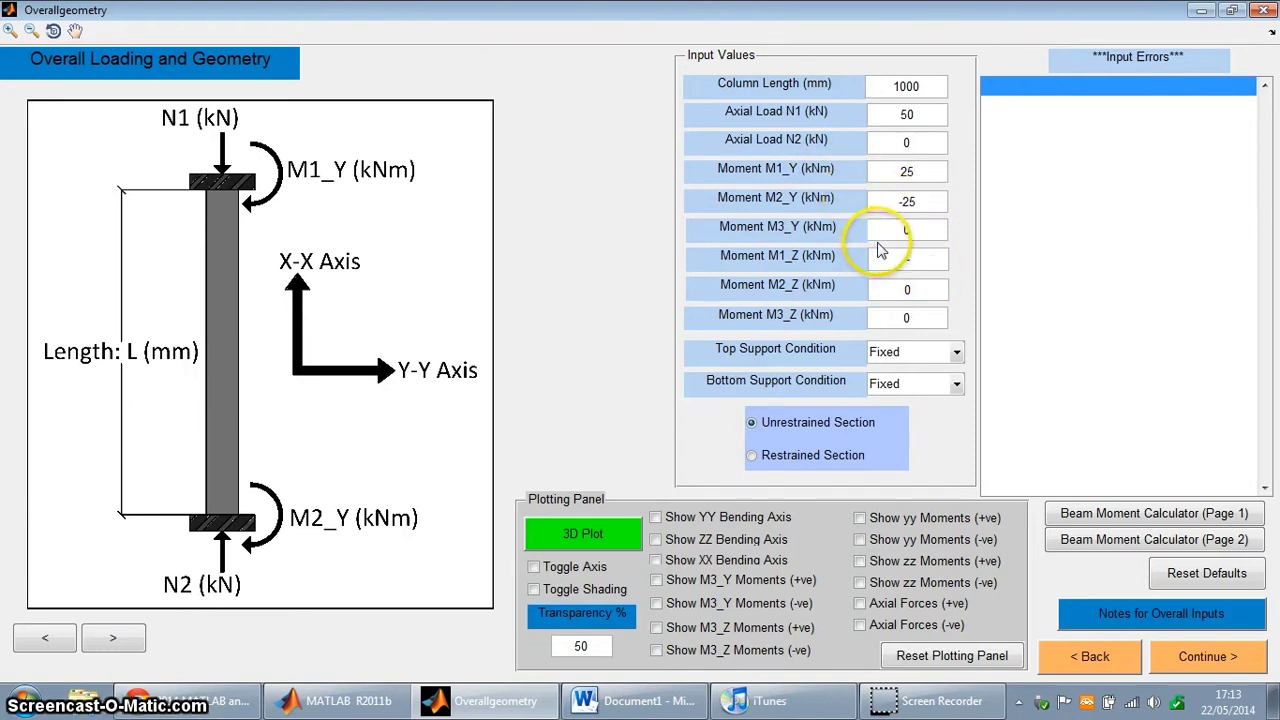
type("-10")
key("Tab")
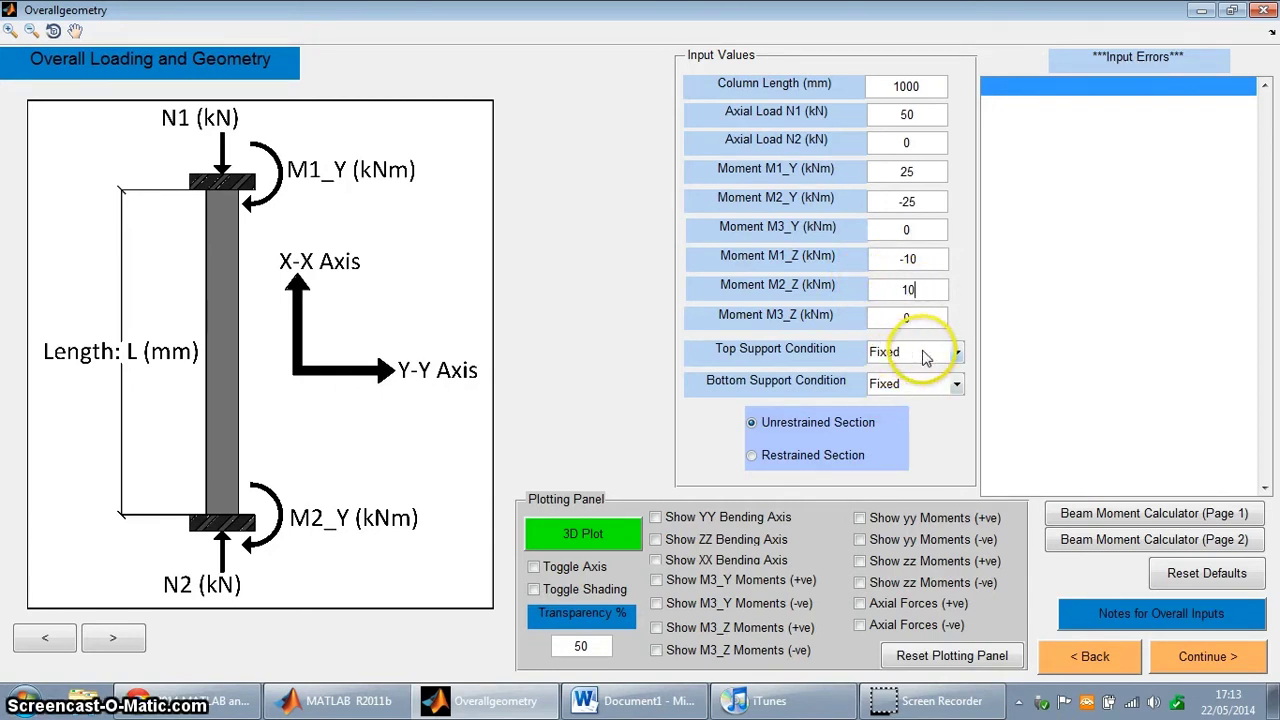
left_click(912, 352)
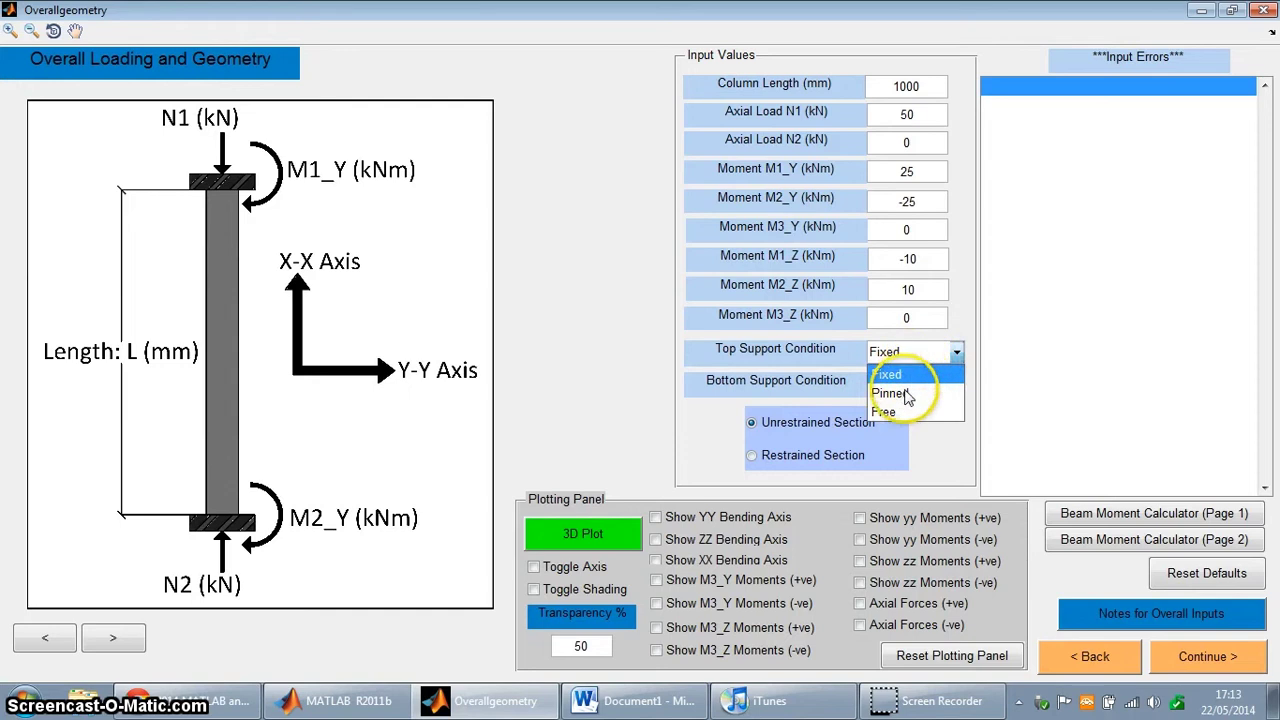
left_click(908, 350)
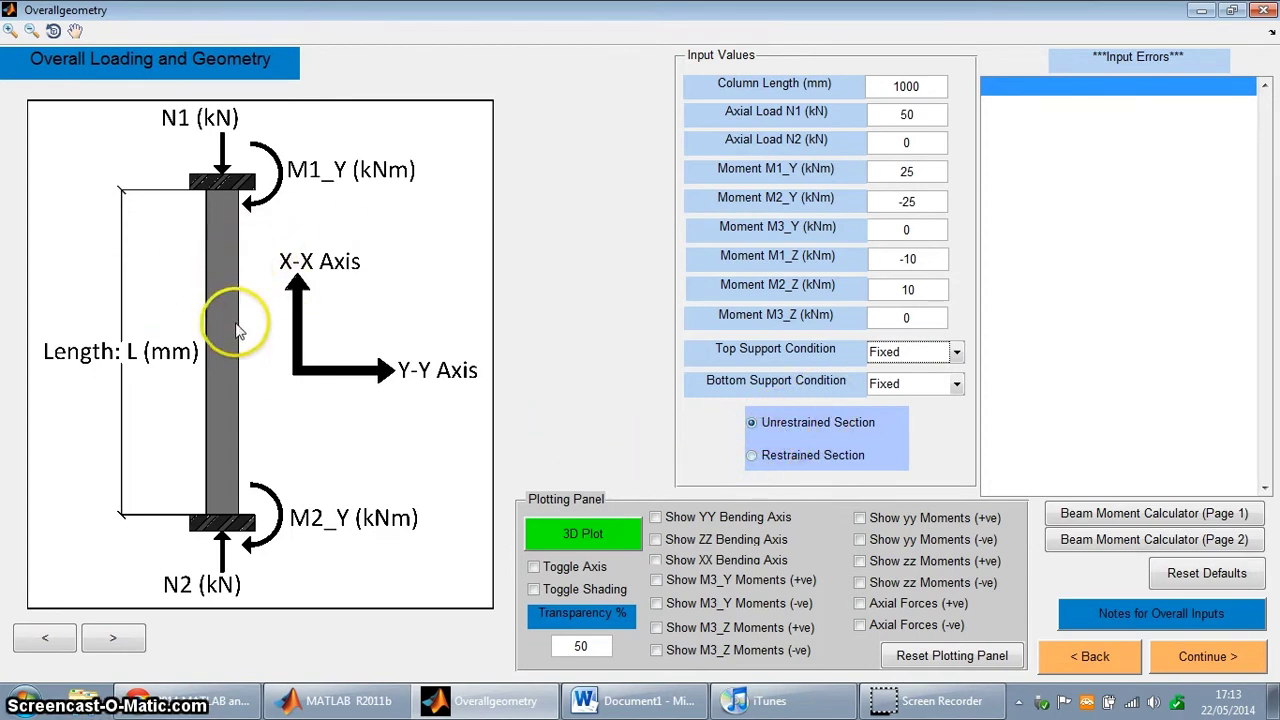
Plot the column as a shaded 3D channel and rotate it to another angle
left_click(540, 589)
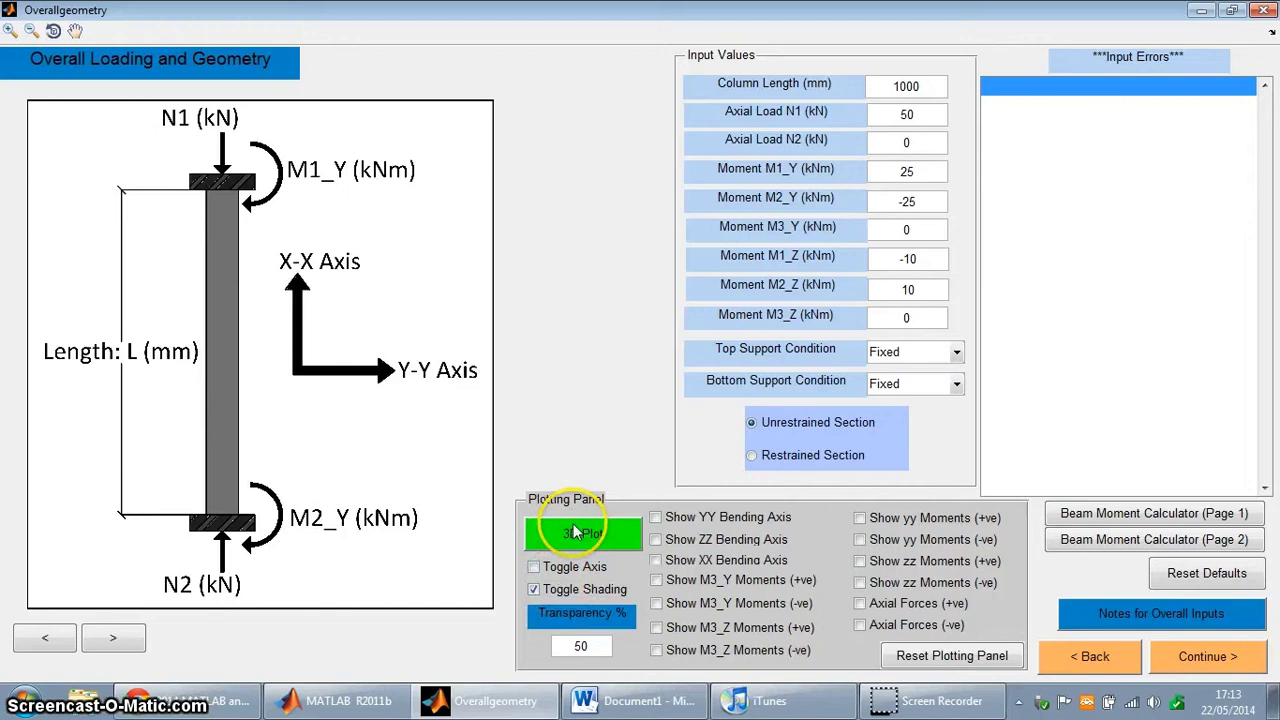
left_click(575, 533)
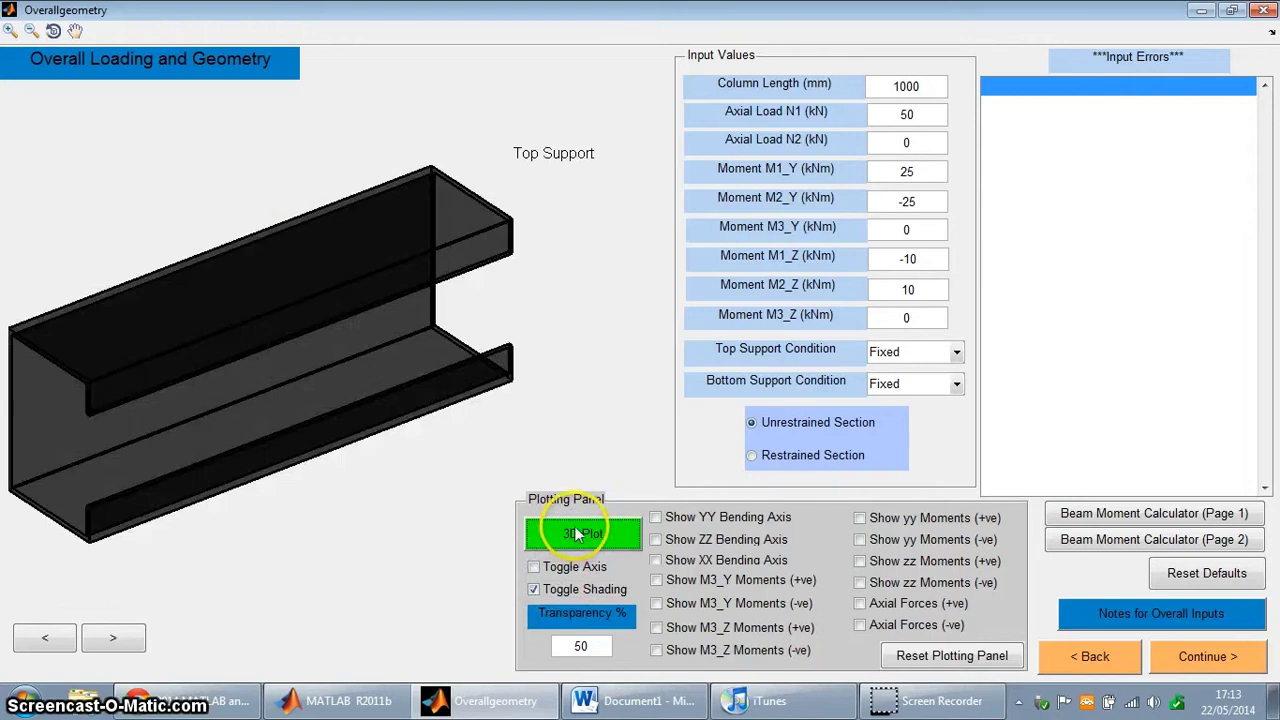
left_click(54, 31)
left_click_drag(277, 263, 317, 280)
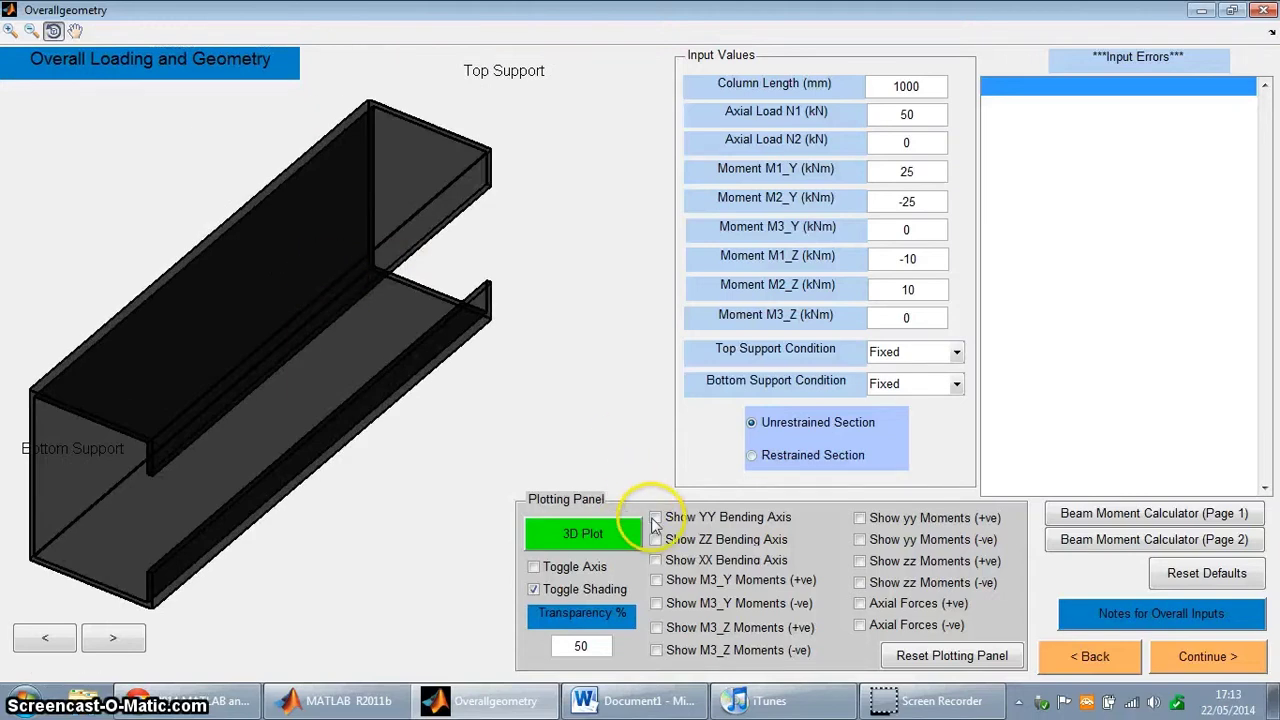
Display the YY and ZZ bending axes on the channel, then hide all bending axes
left_click(655, 518)
left_click(655, 539)
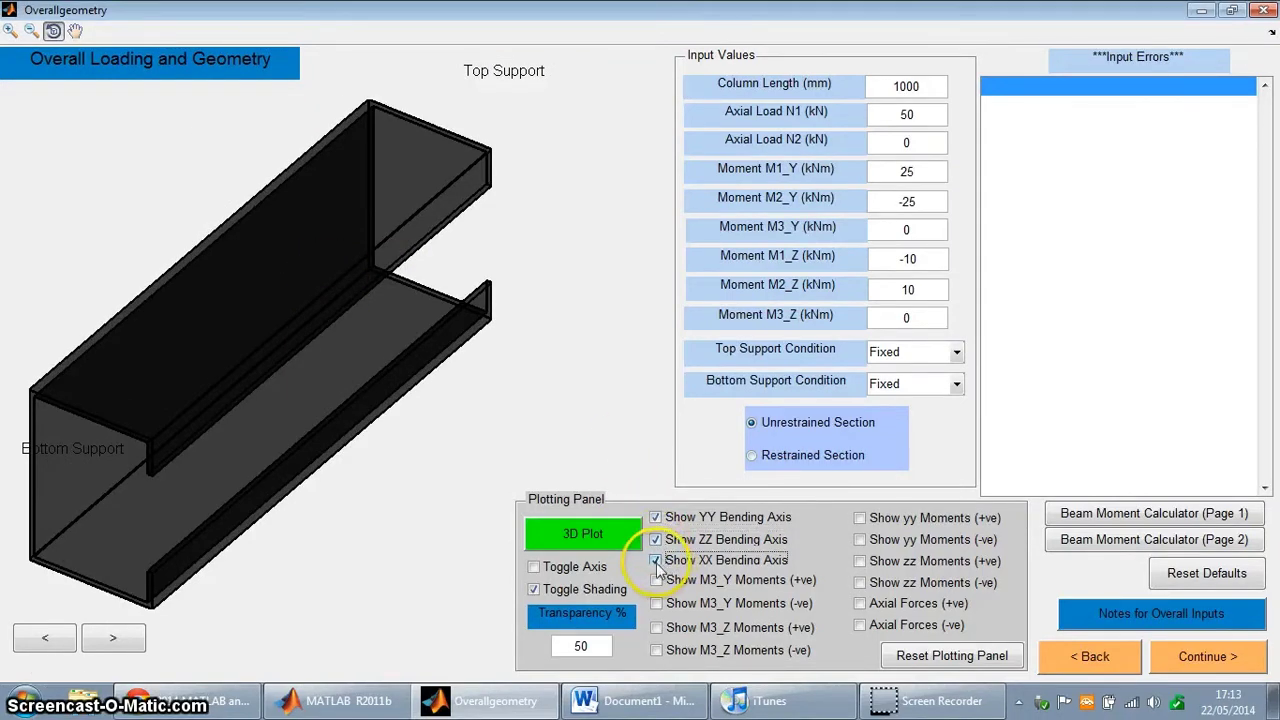
left_click(583, 533)
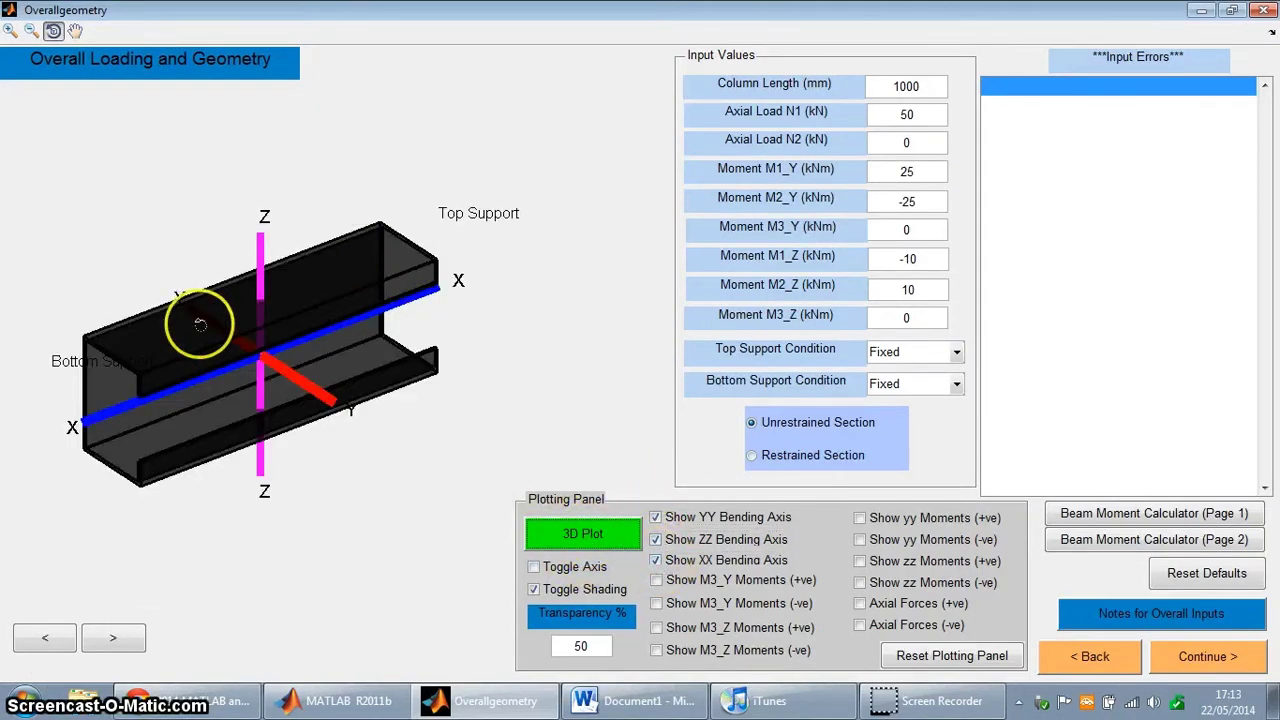
left_click_drag(380, 314, 323, 371)
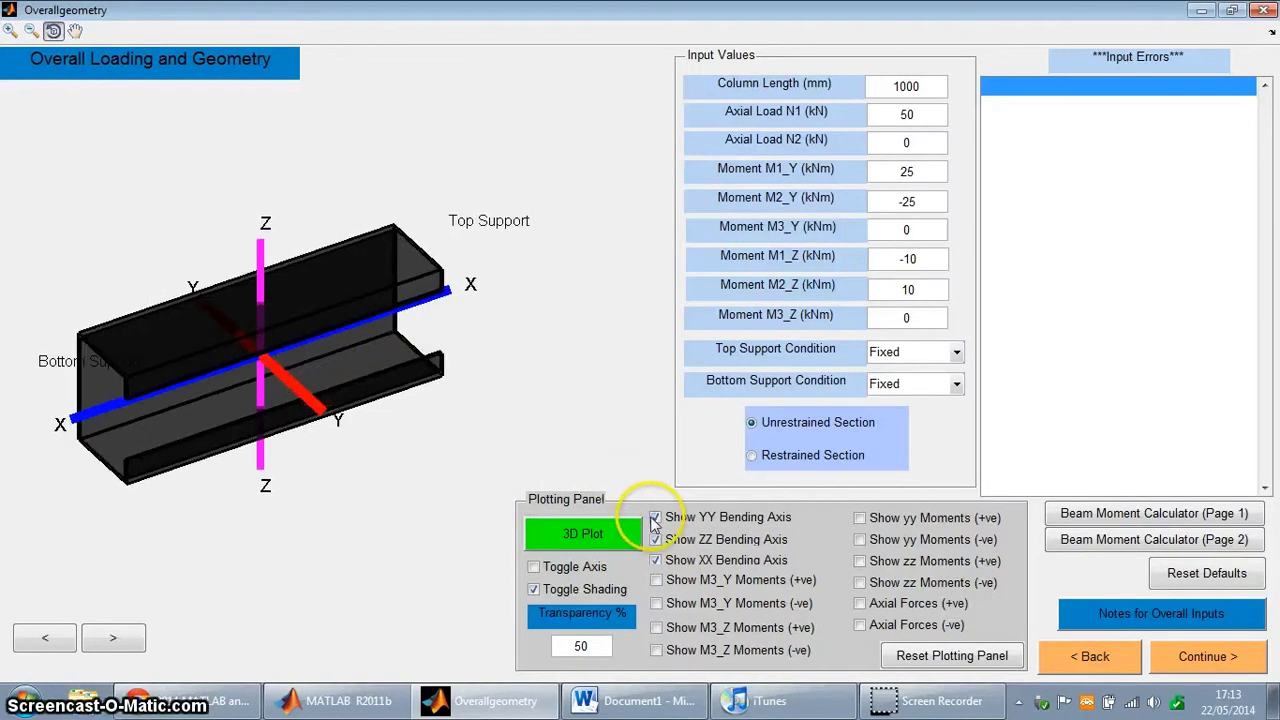
left_click(655, 518)
left_click(655, 539)
left_click(656, 560)
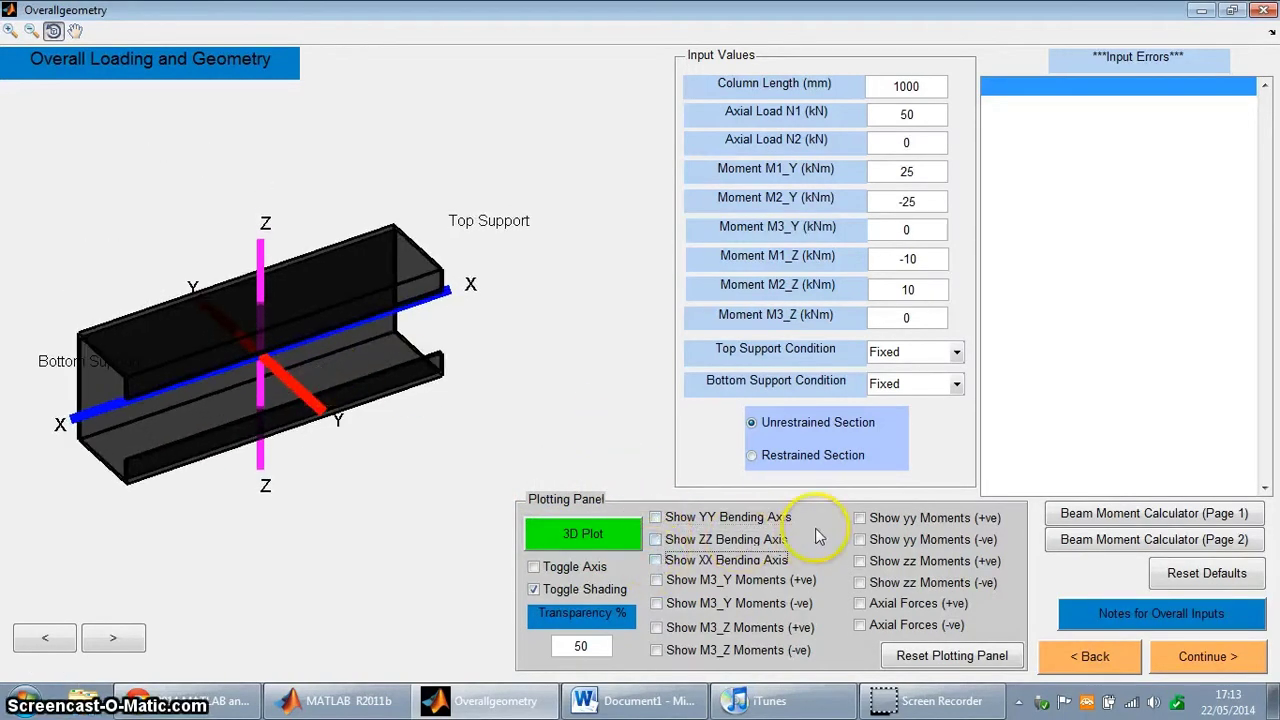
Show the positive yy end moments, then replace them with the positive zz moments M1_Z and M2_Z
left_click(859, 518)
left_click(600, 535)
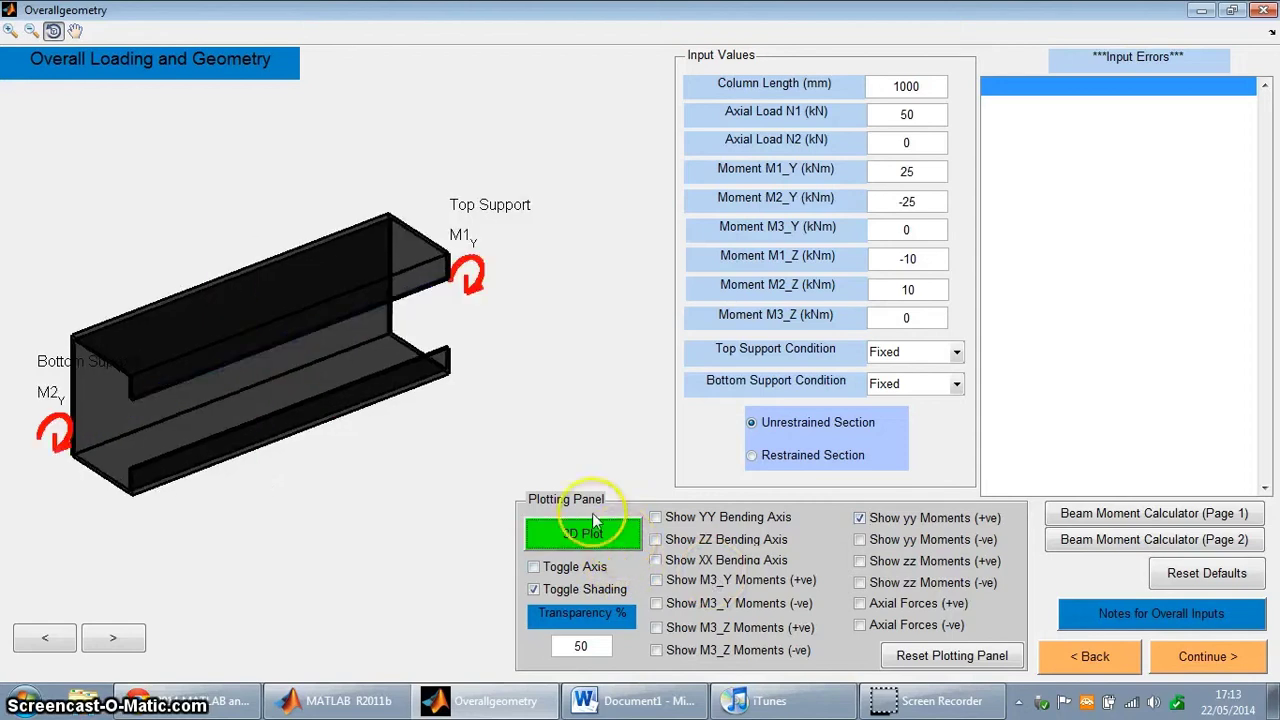
left_click_drag(387, 358, 303, 334)
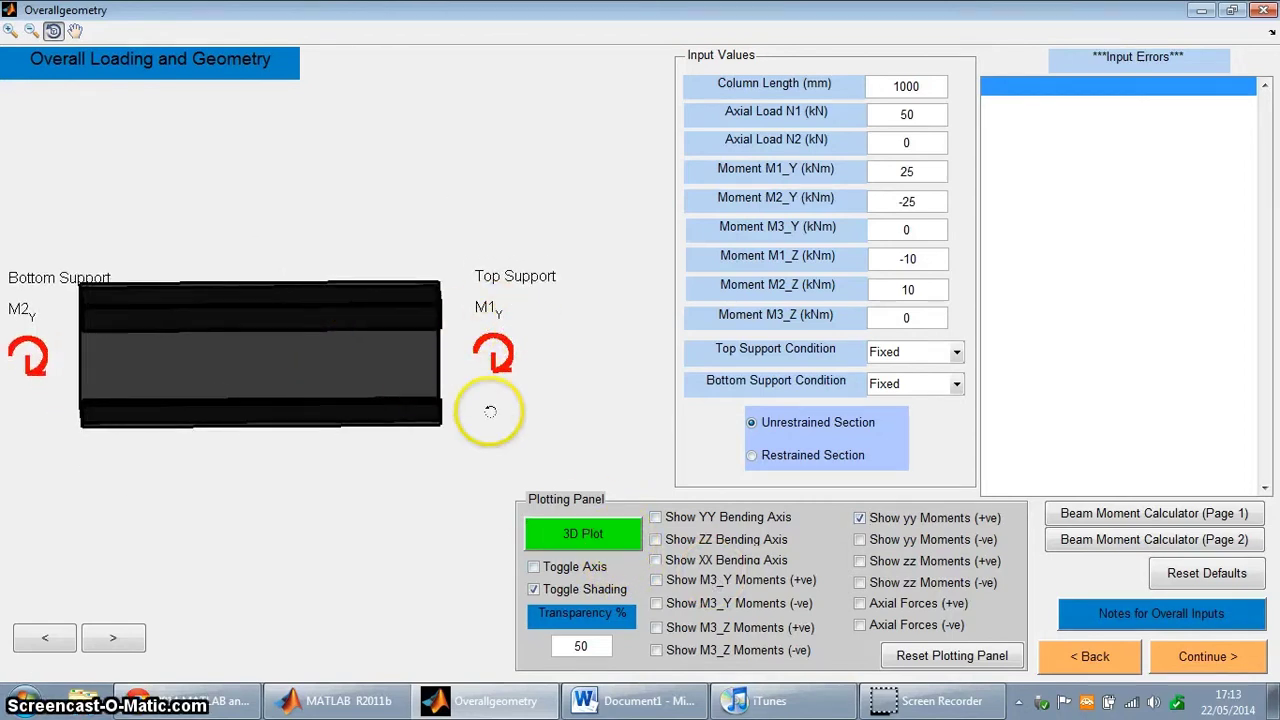
left_click(859, 518)
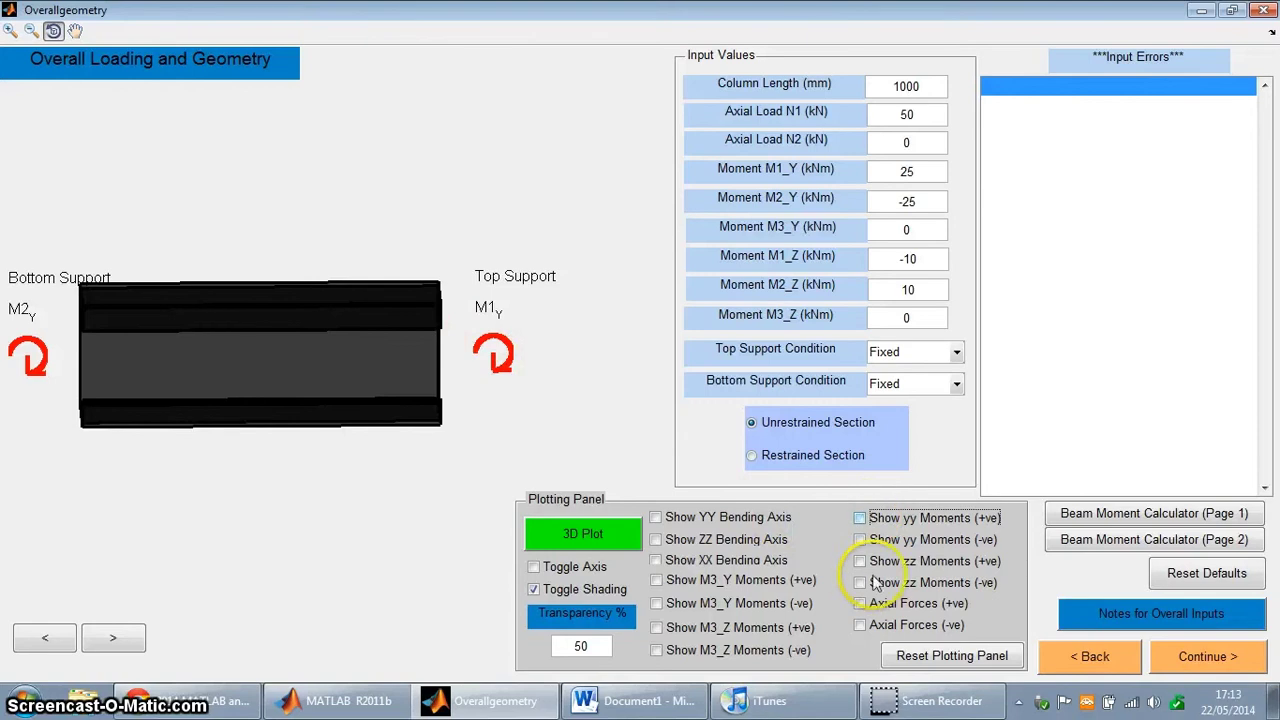
left_click(598, 538)
left_click_drag(486, 286, 455, 305)
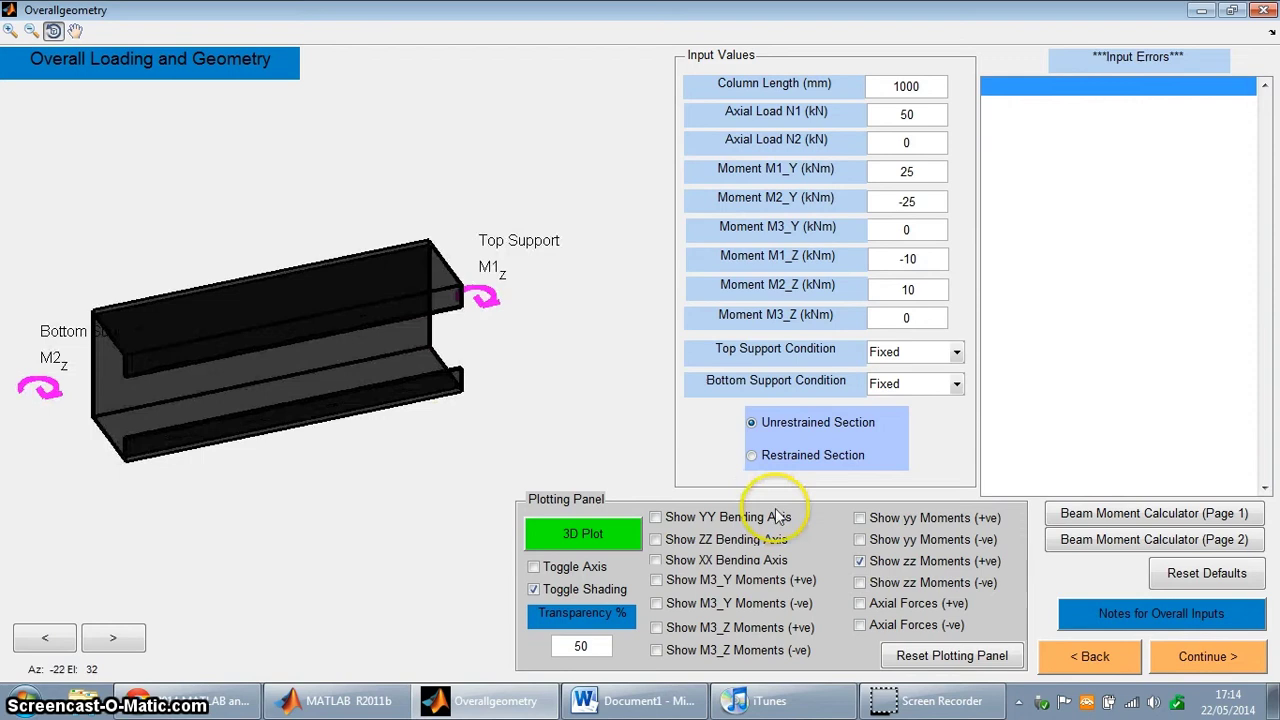
On Beam Calculator page 1, enter L 10, A 5, W 12 for the cantilever and compute Mmax
left_click(1065, 511)
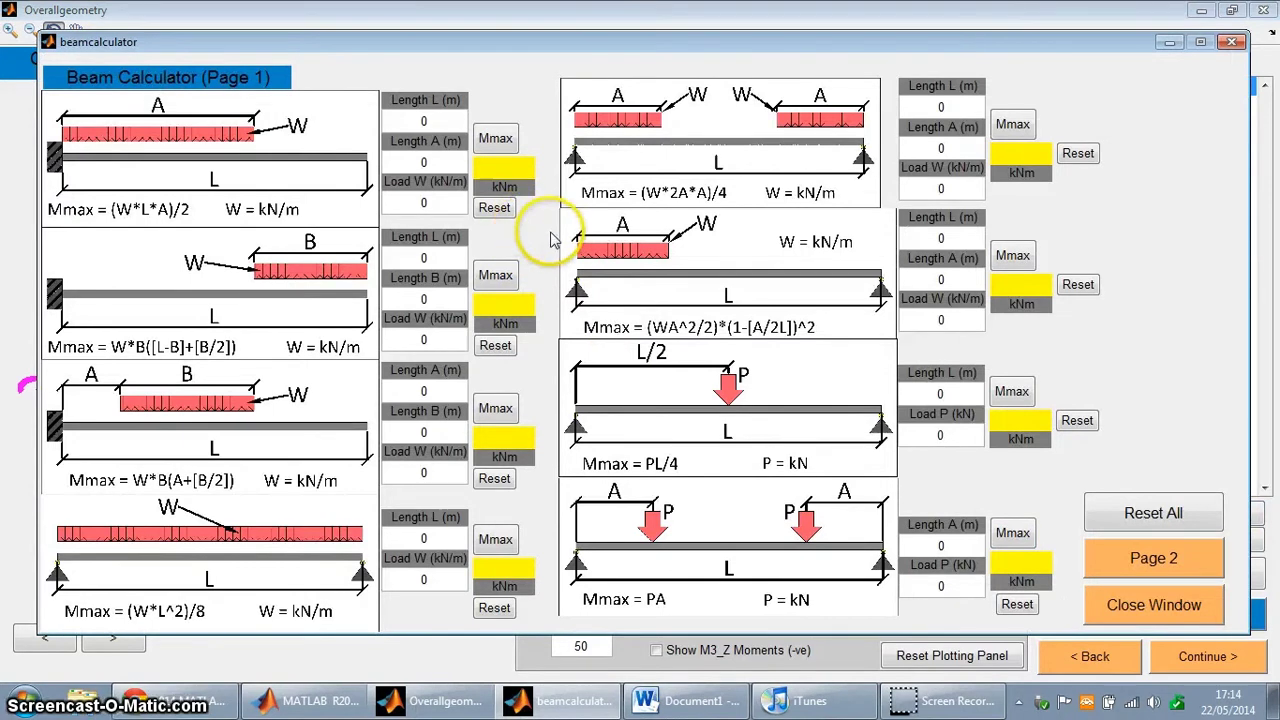
left_click(494, 207)
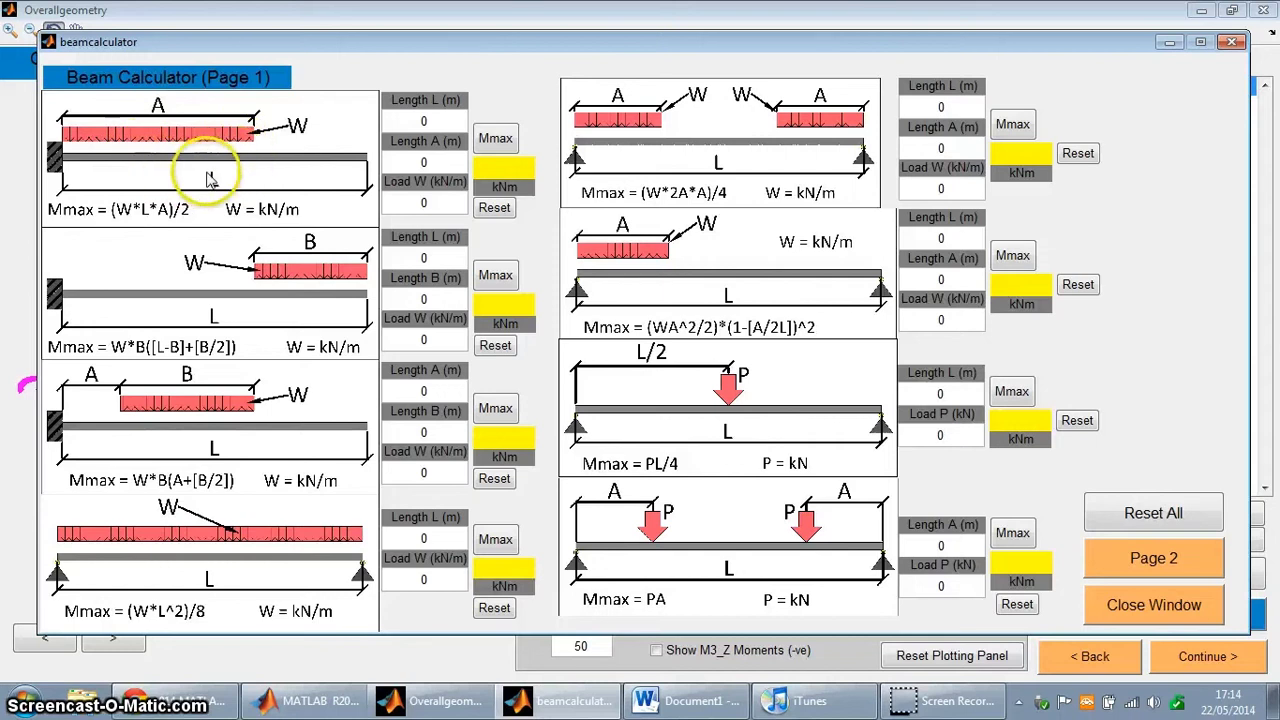
double_click(424, 120)
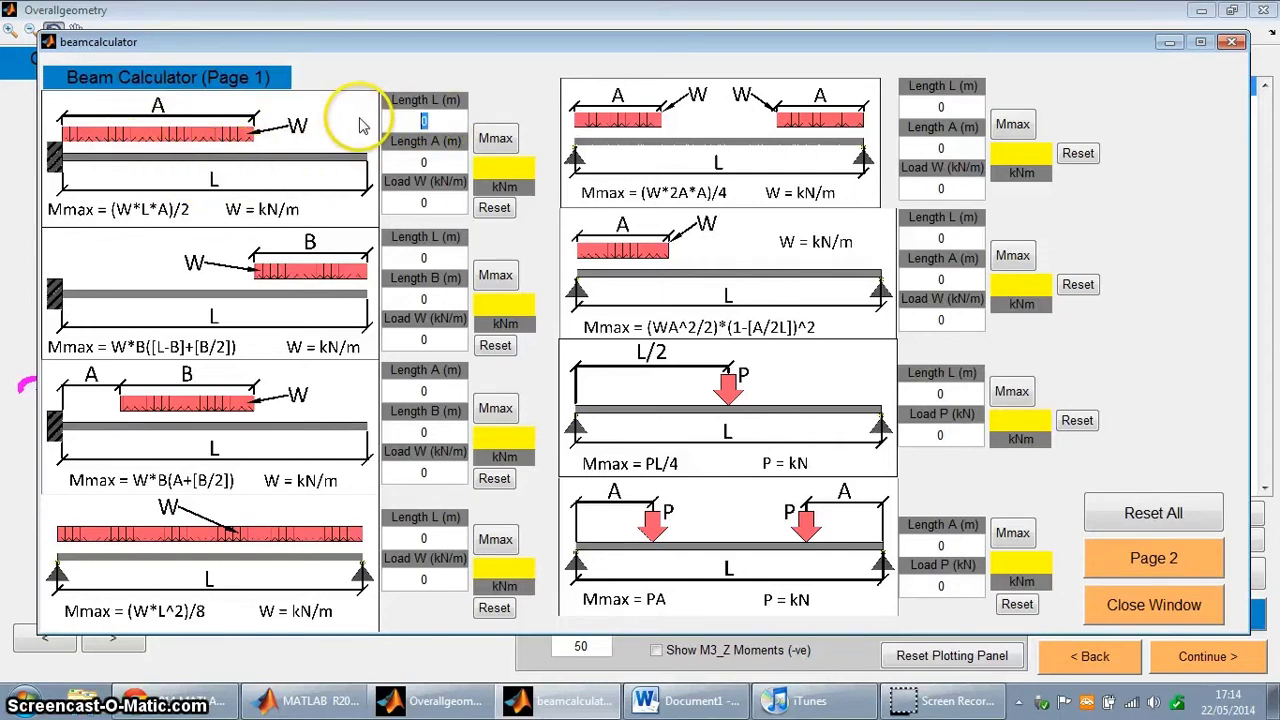
type("10")
left_click(438, 160)
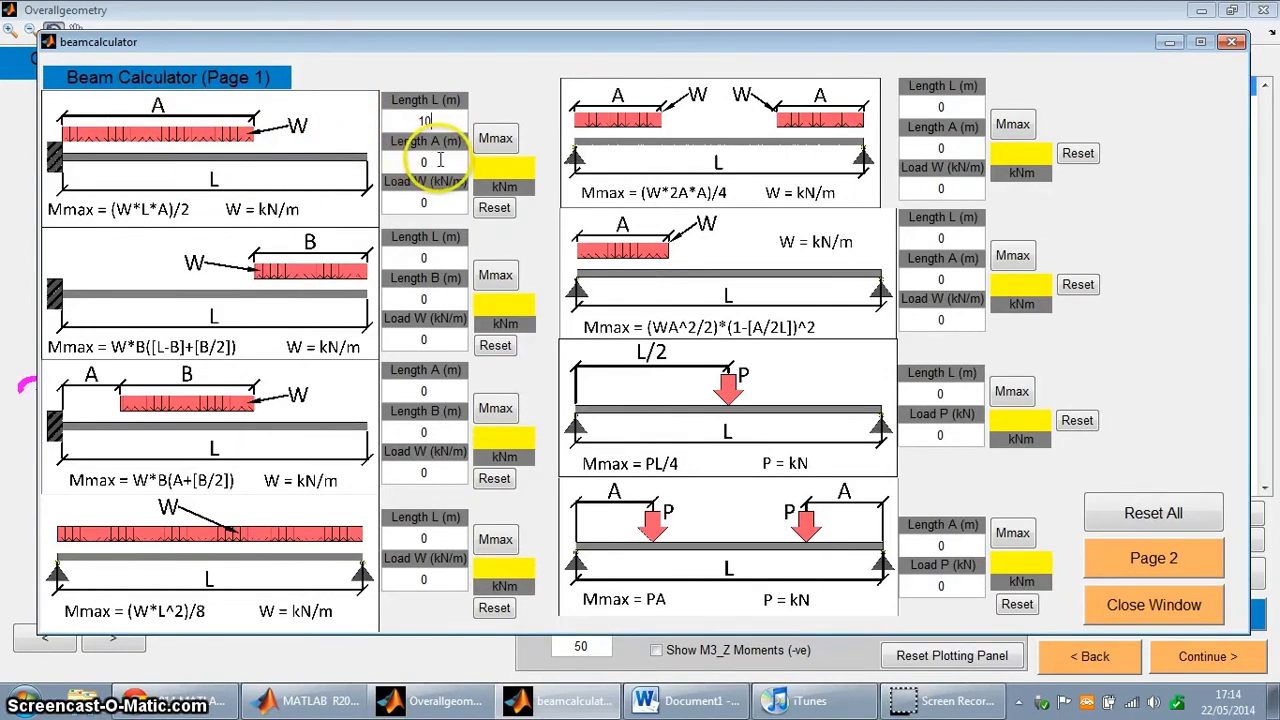
double_click(446, 160)
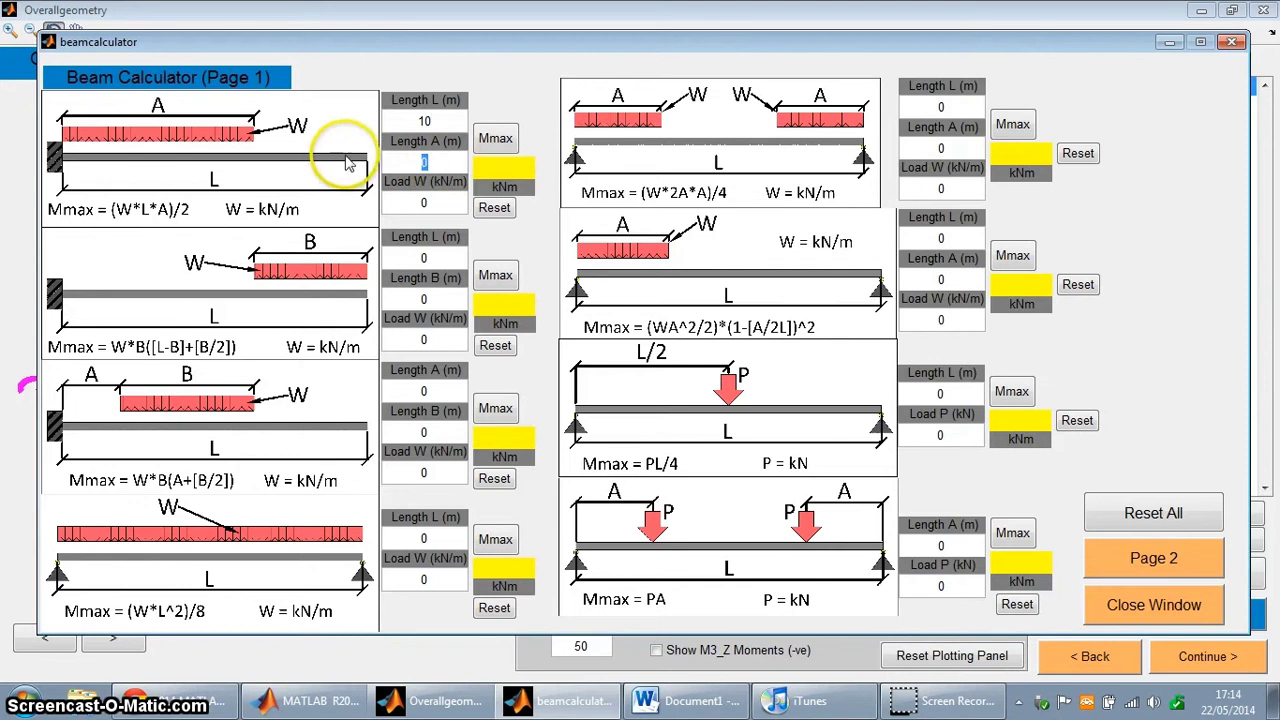
type("5")
double_click(424, 202)
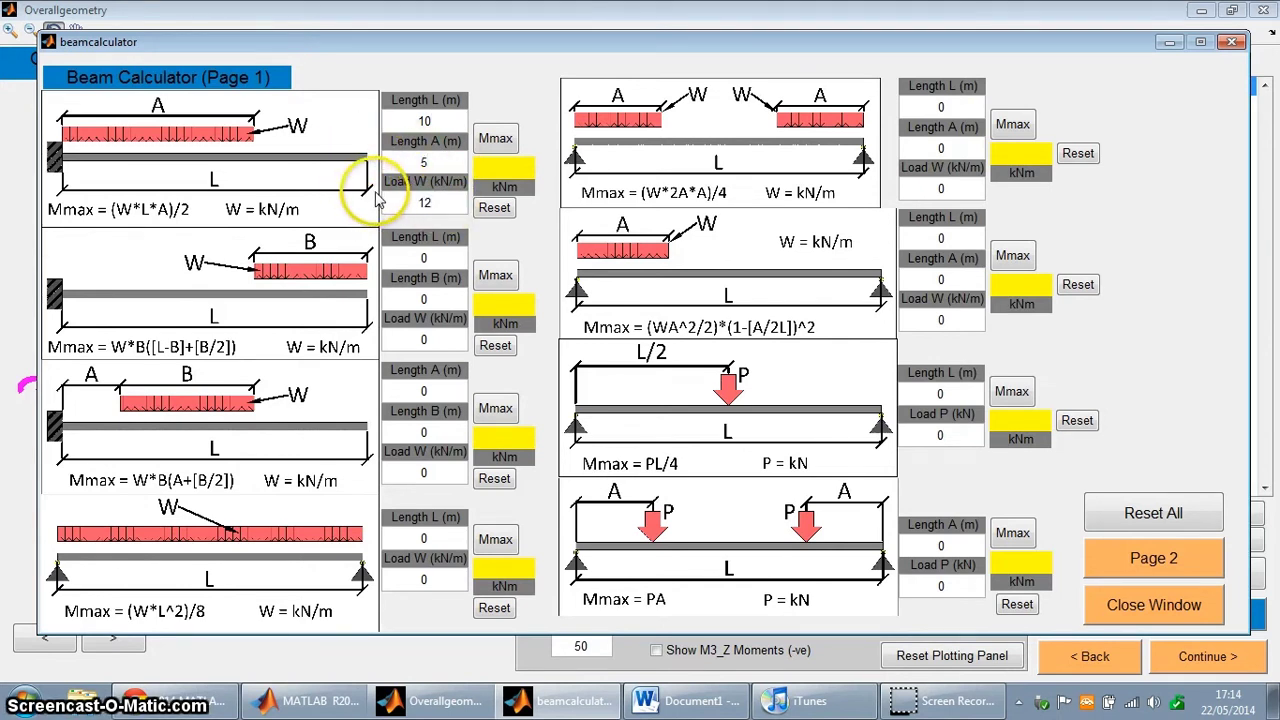
type("12")
left_click(496, 138)
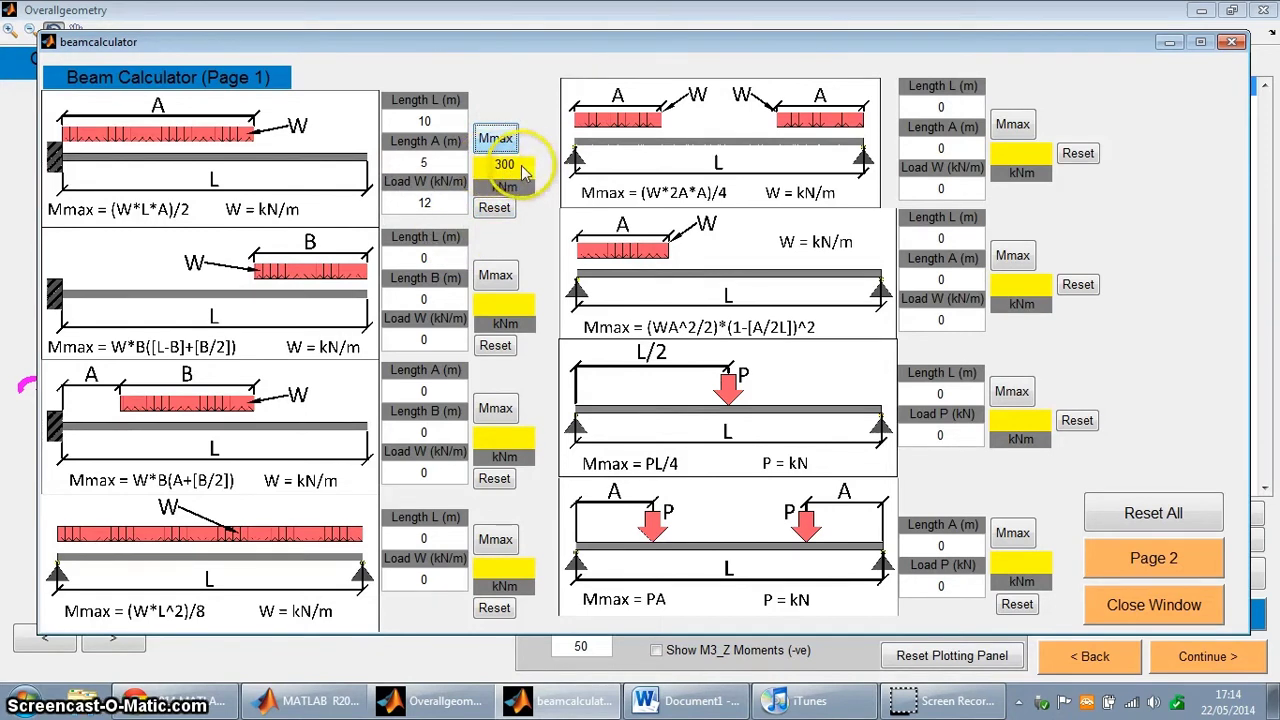
Close the beam calculator, submit a 0 column length to trigger the error, then restore 1000 mm
left_click(1145, 612)
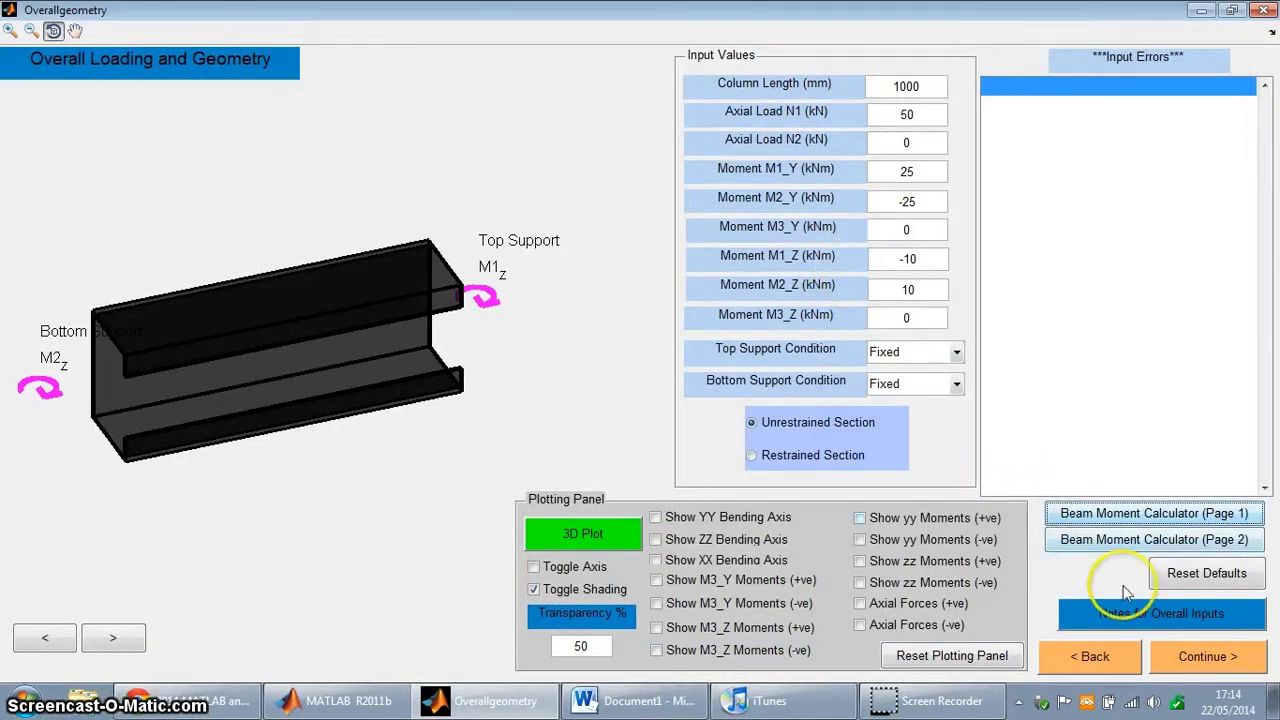
left_click(938, 86)
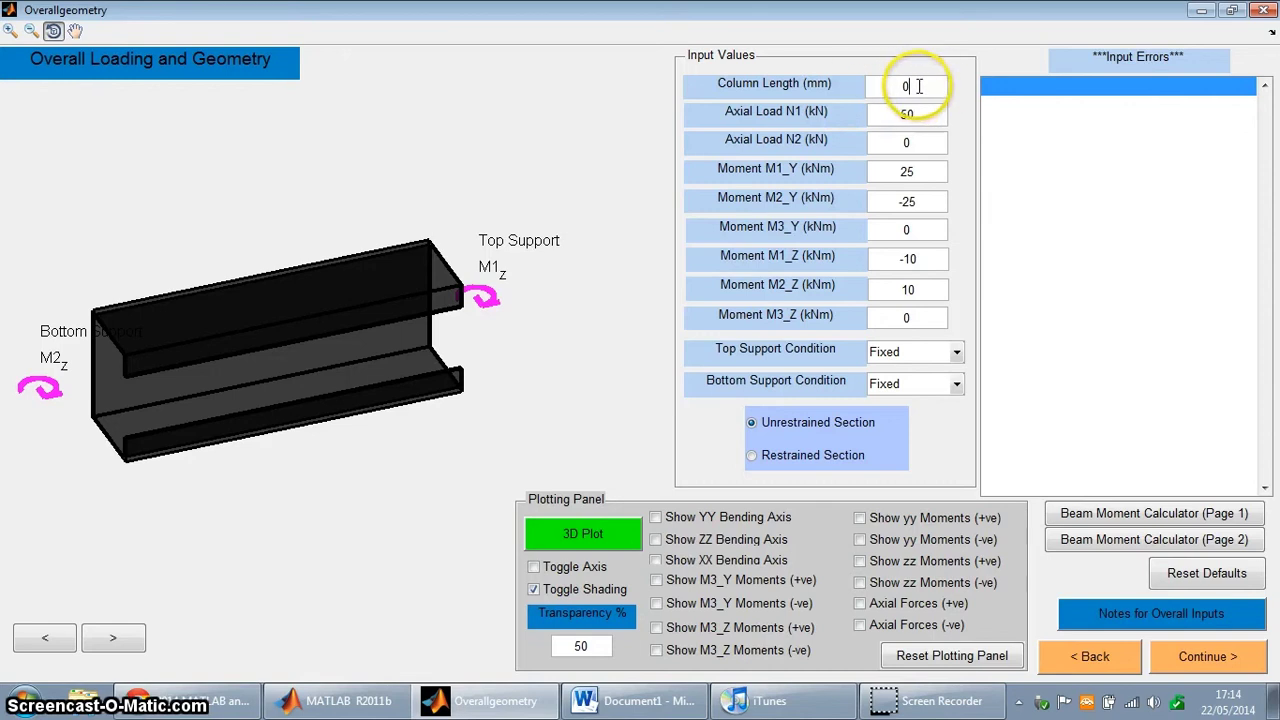
left_click(1210, 657)
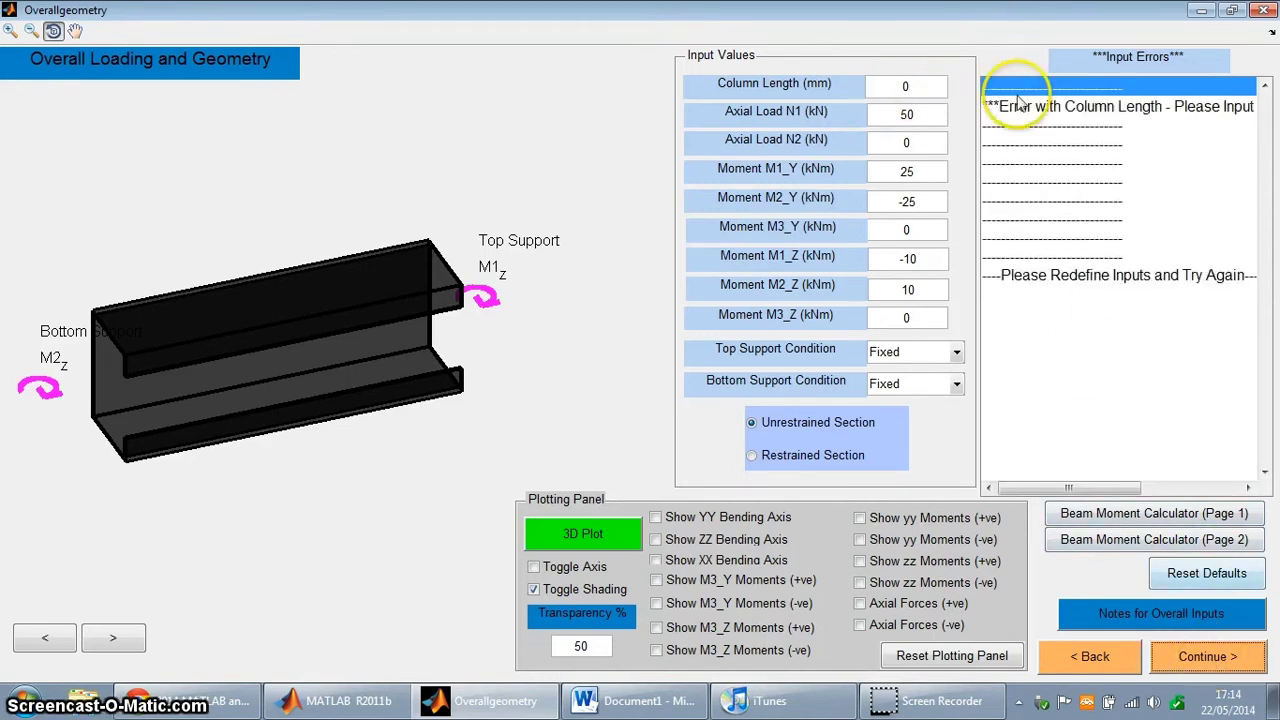
double_click(906, 87)
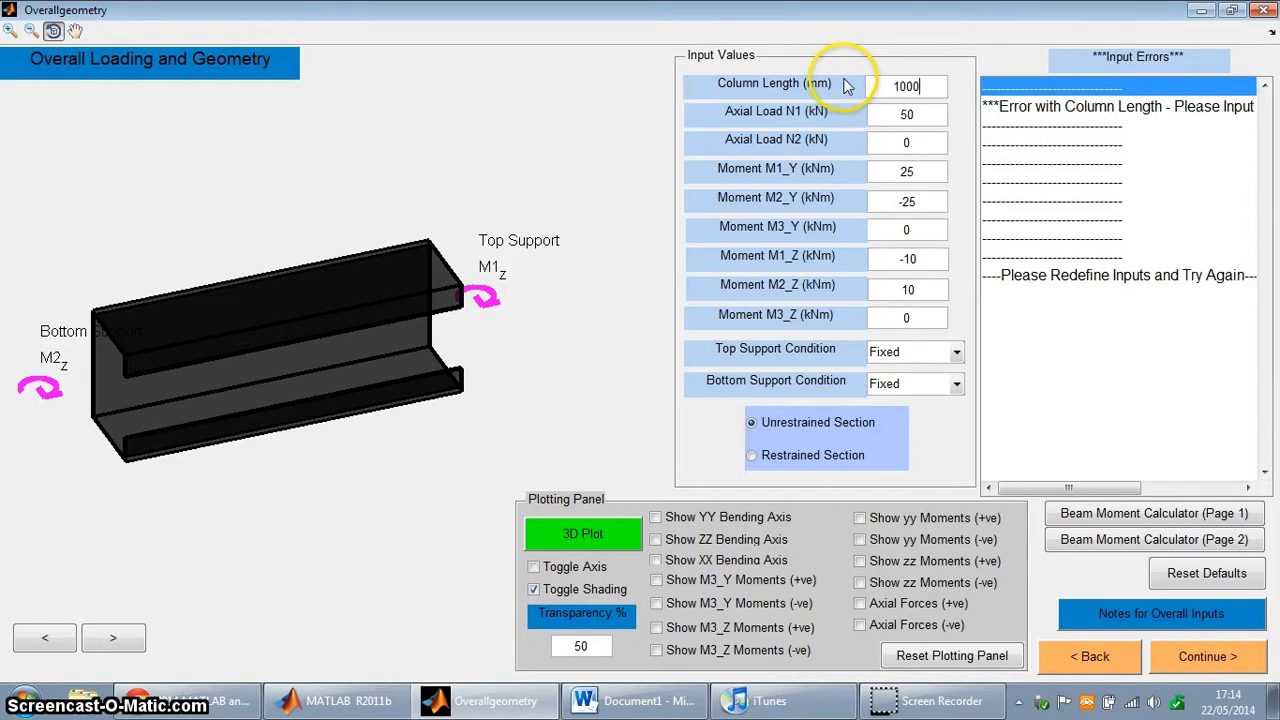
mouse_move(1228, 710)
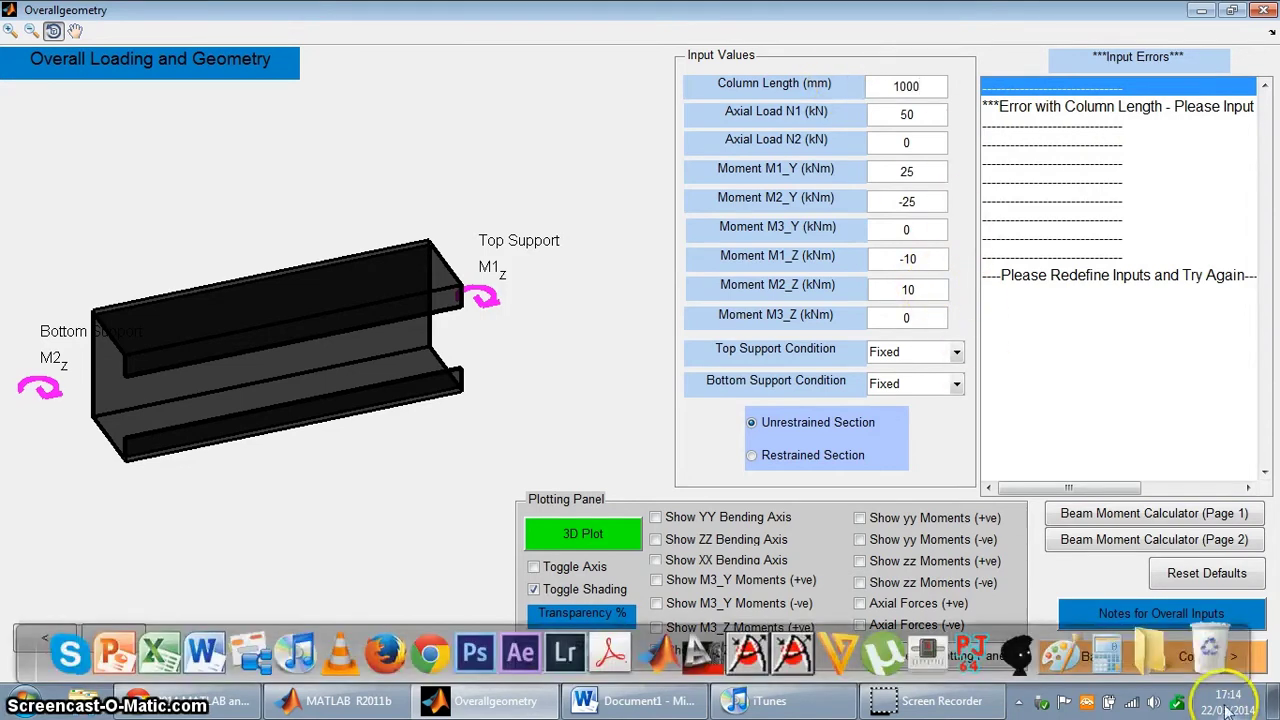
left_click(1193, 657)
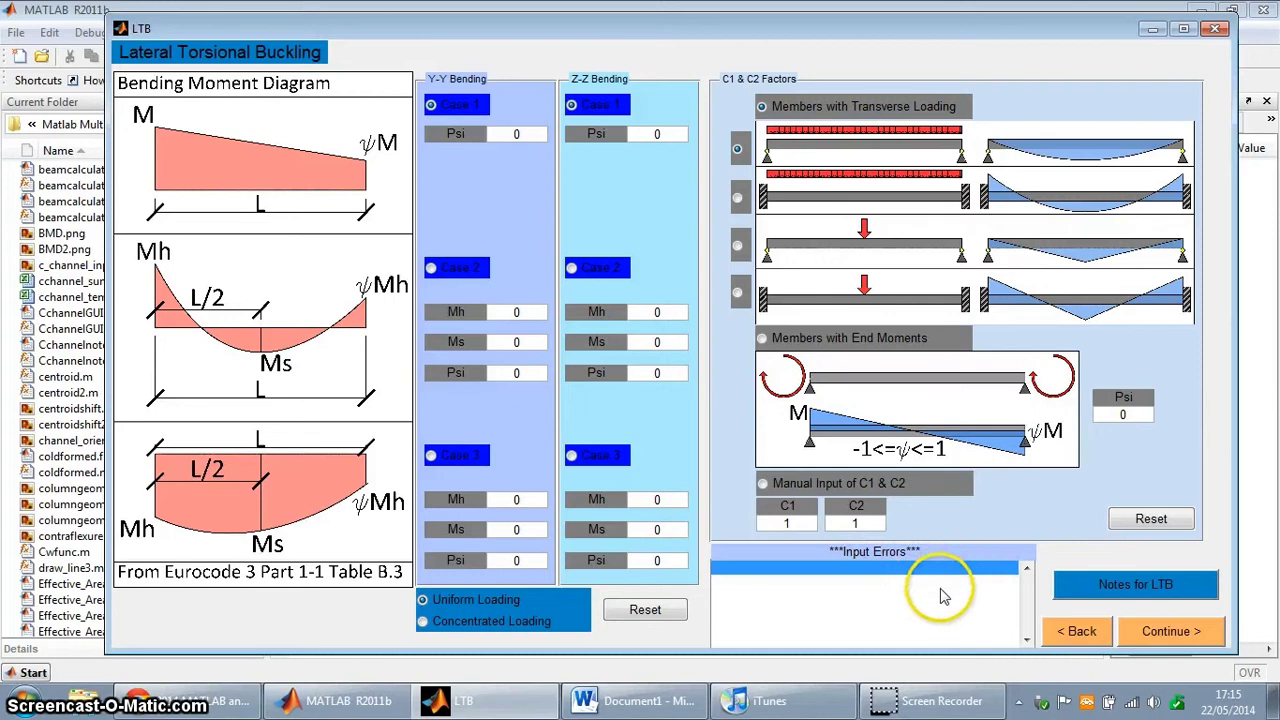
Accept the default Psi 0 and C1, C2 factors of 1 and continue to section geometry
left_click(1160, 628)
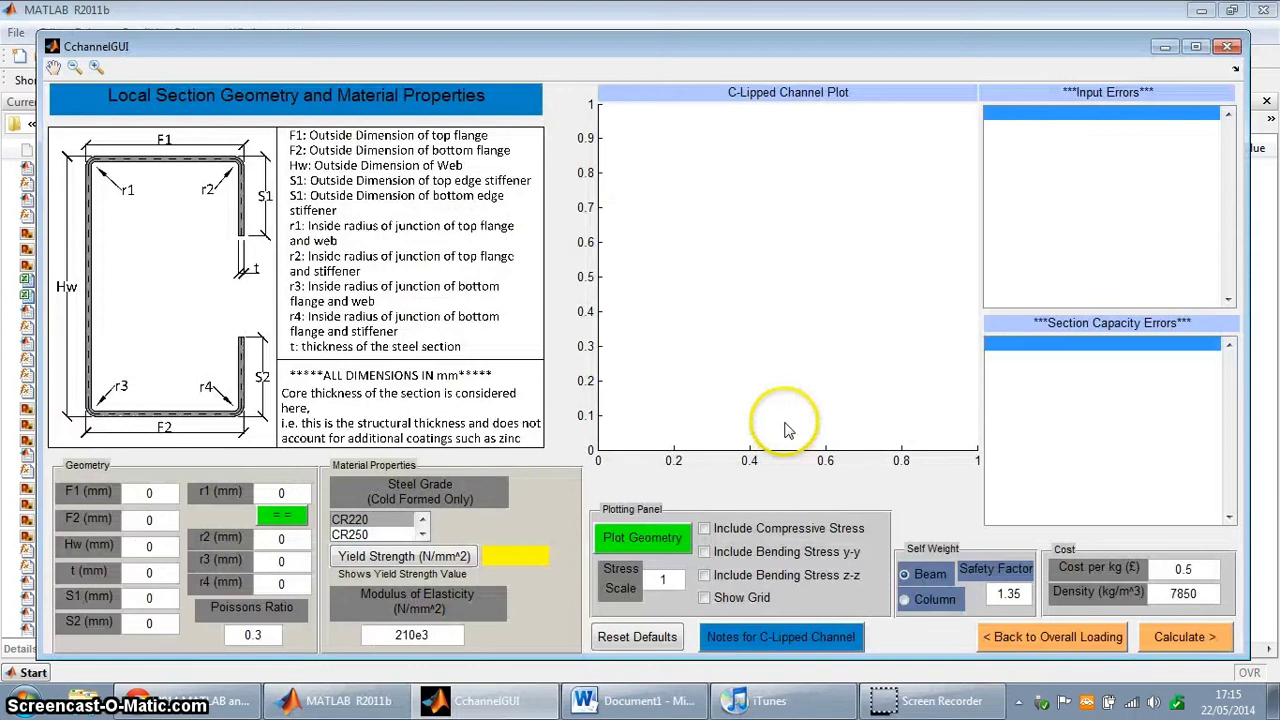
Enter F1/F2 100, Hw 300, t 5, S1/S2 55 mm, and apply radius 1 to all four corners
double_click(759, 47)
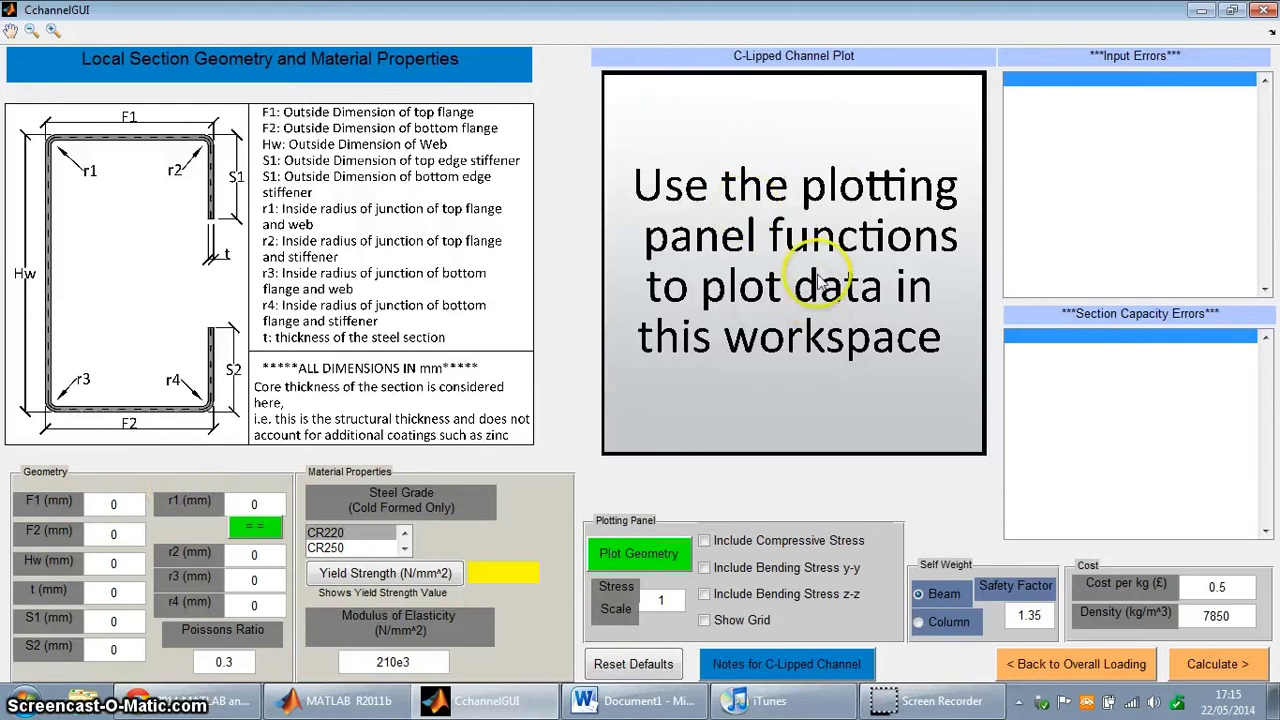
left_click(132, 502)
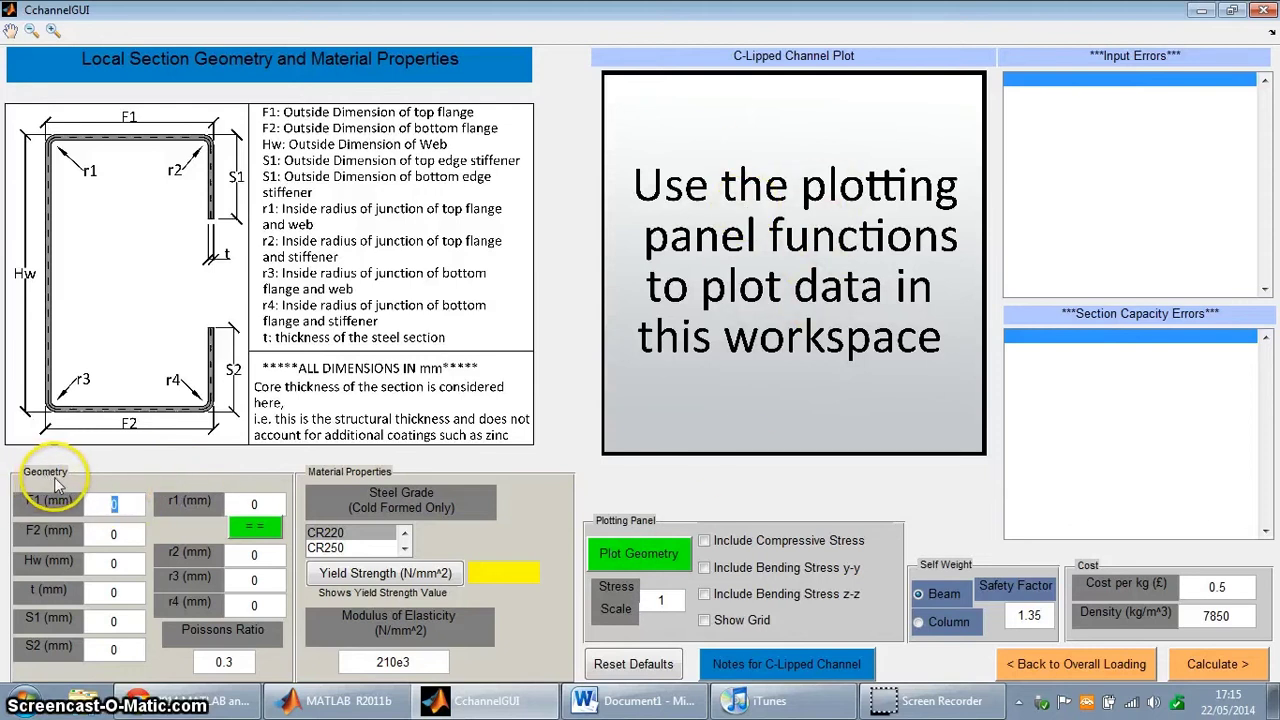
type("100")
key("Tab")
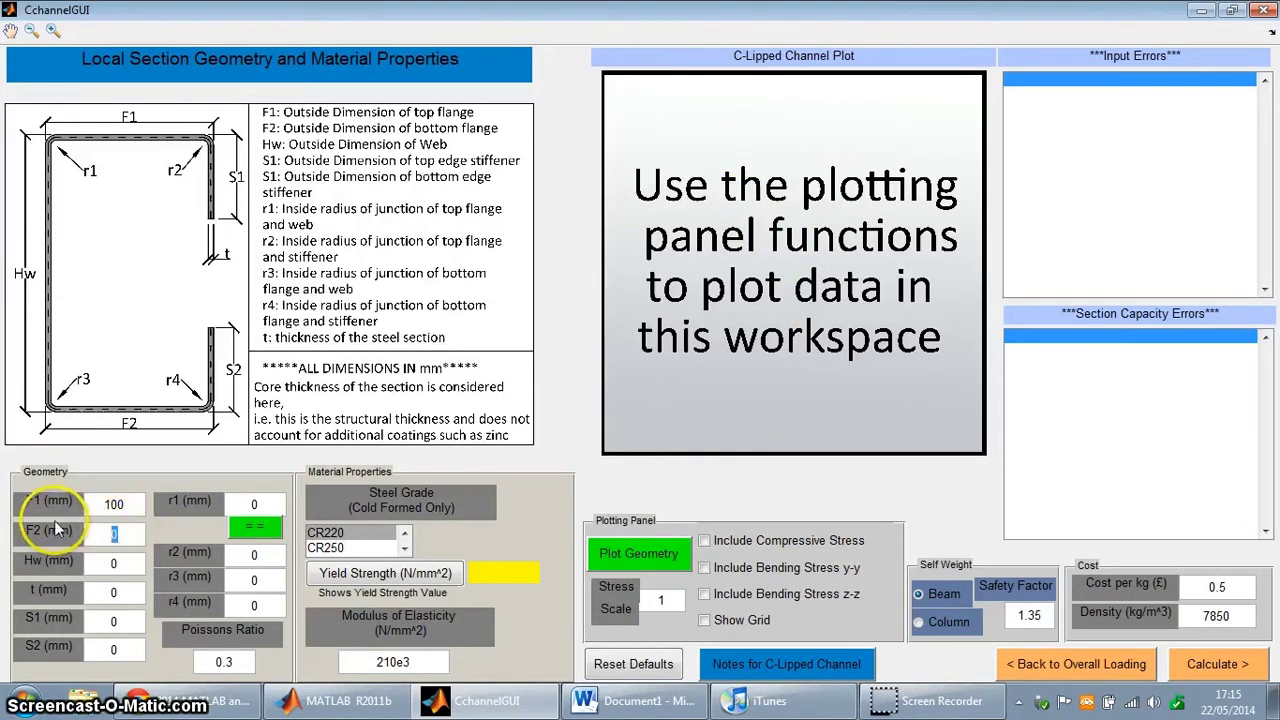
type("3")
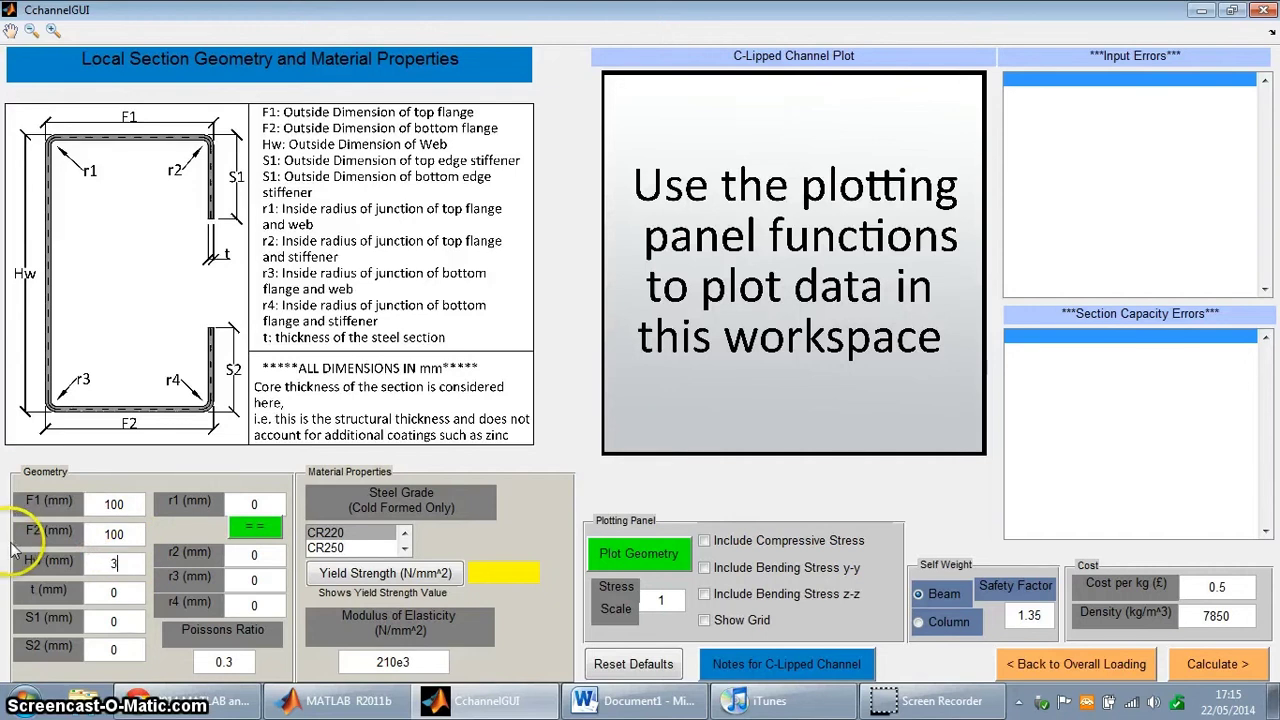
type("00")
key("Tab")
type("5")
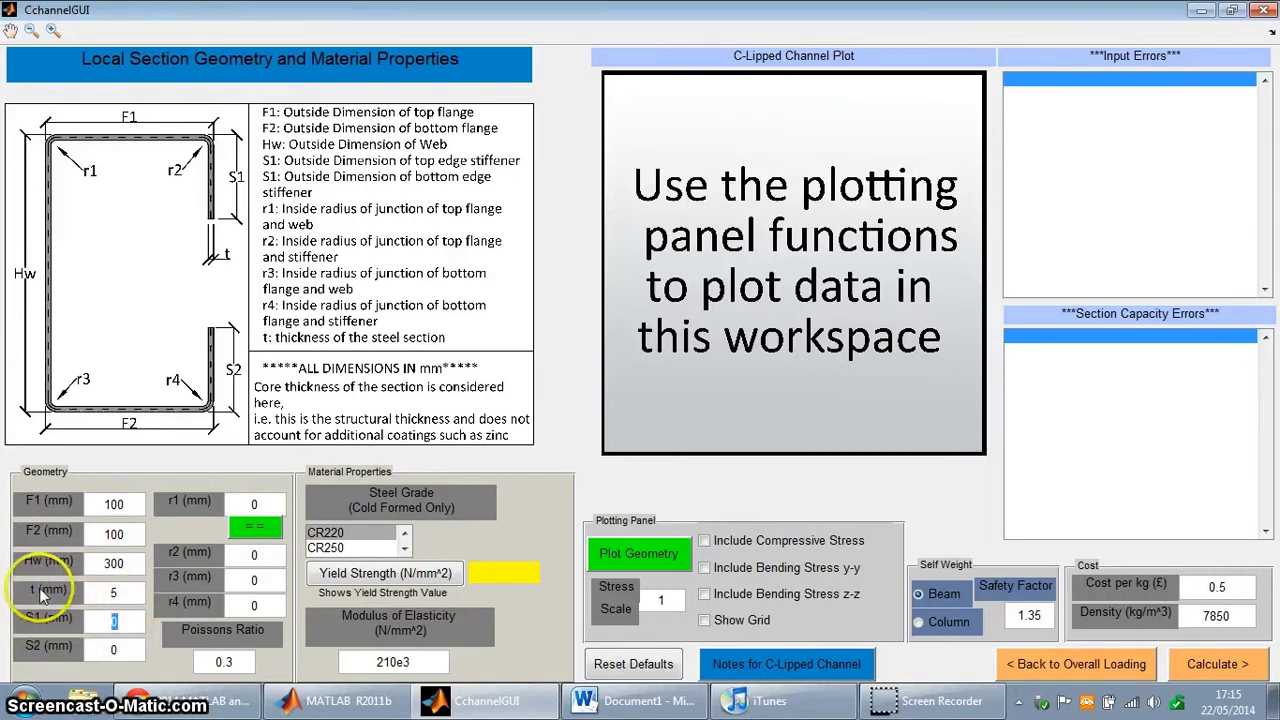
type("55")
left_click(254, 505)
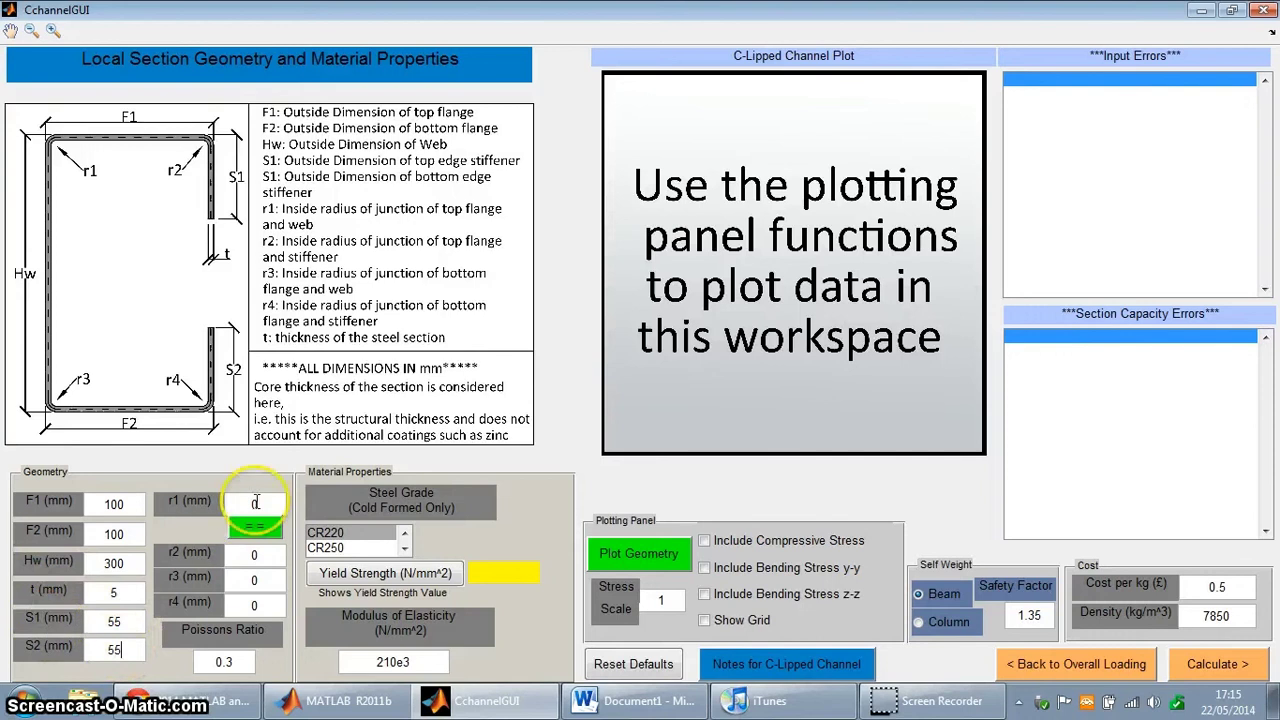
type("1")
left_click(258, 527)
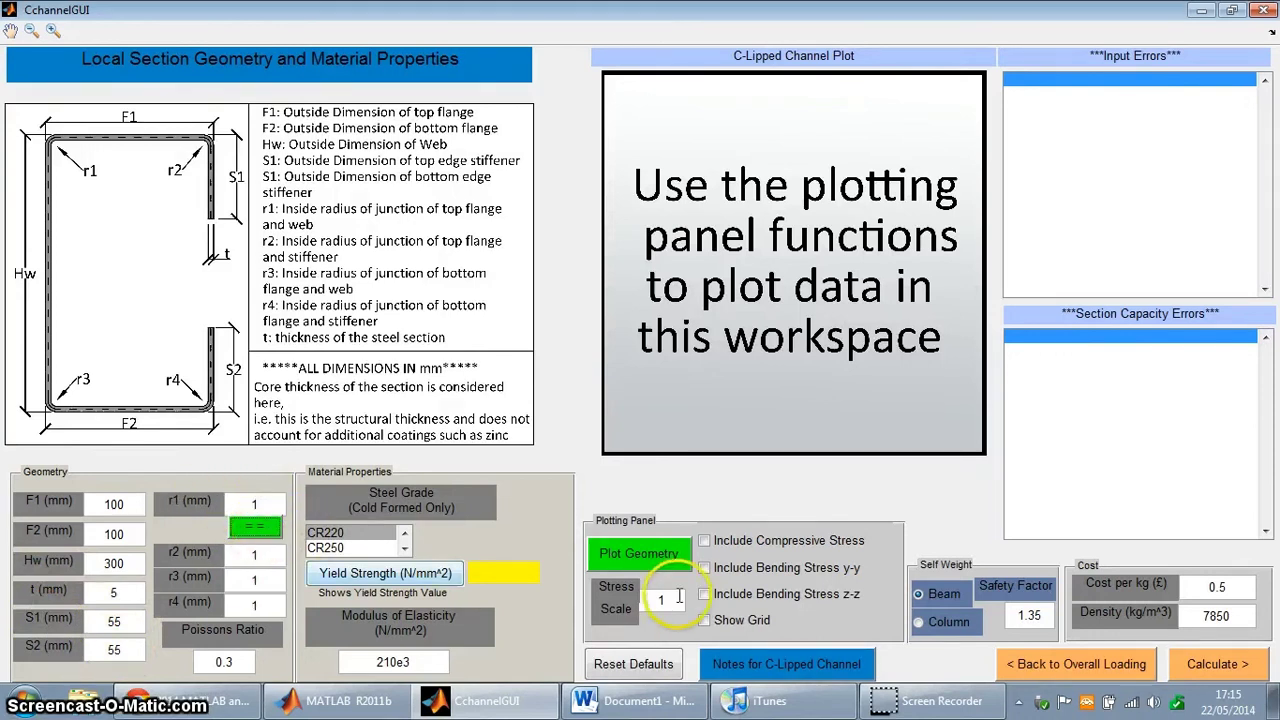
Plot the section outline, then overlay the compressive and the y-y bending stress diagrams
left_click(665, 553)
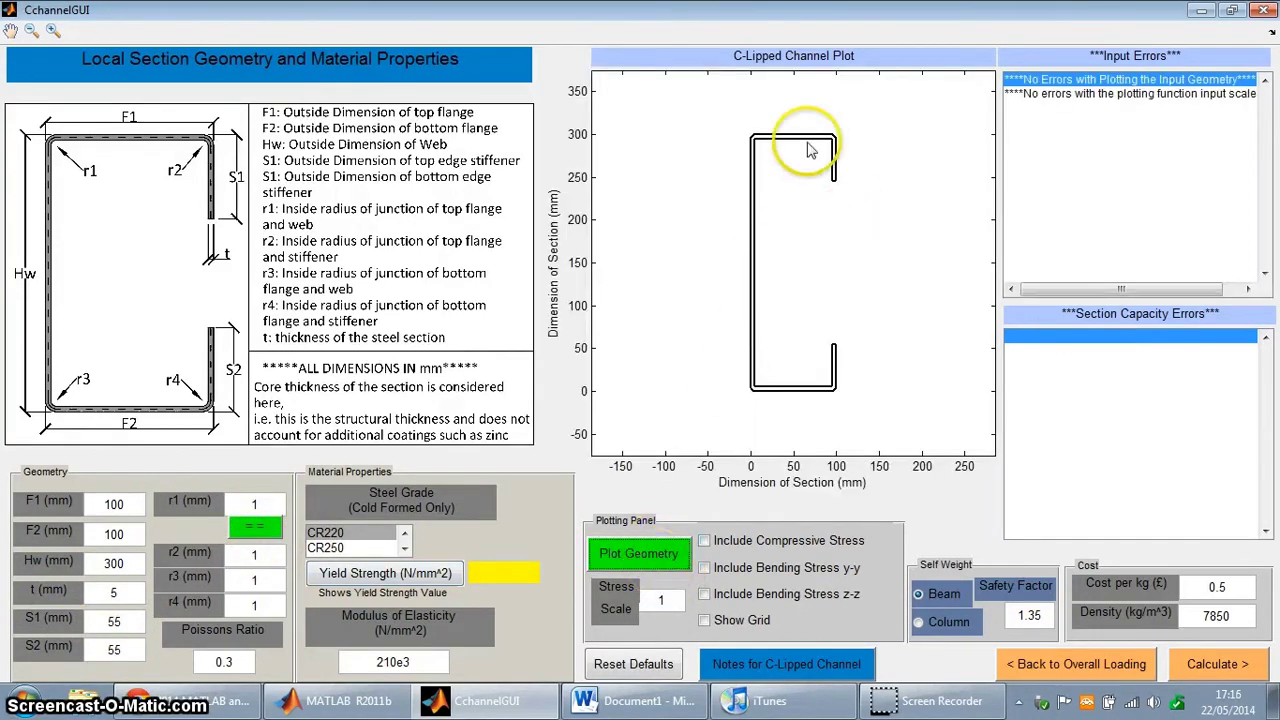
left_click(704, 540)
left_click(675, 553)
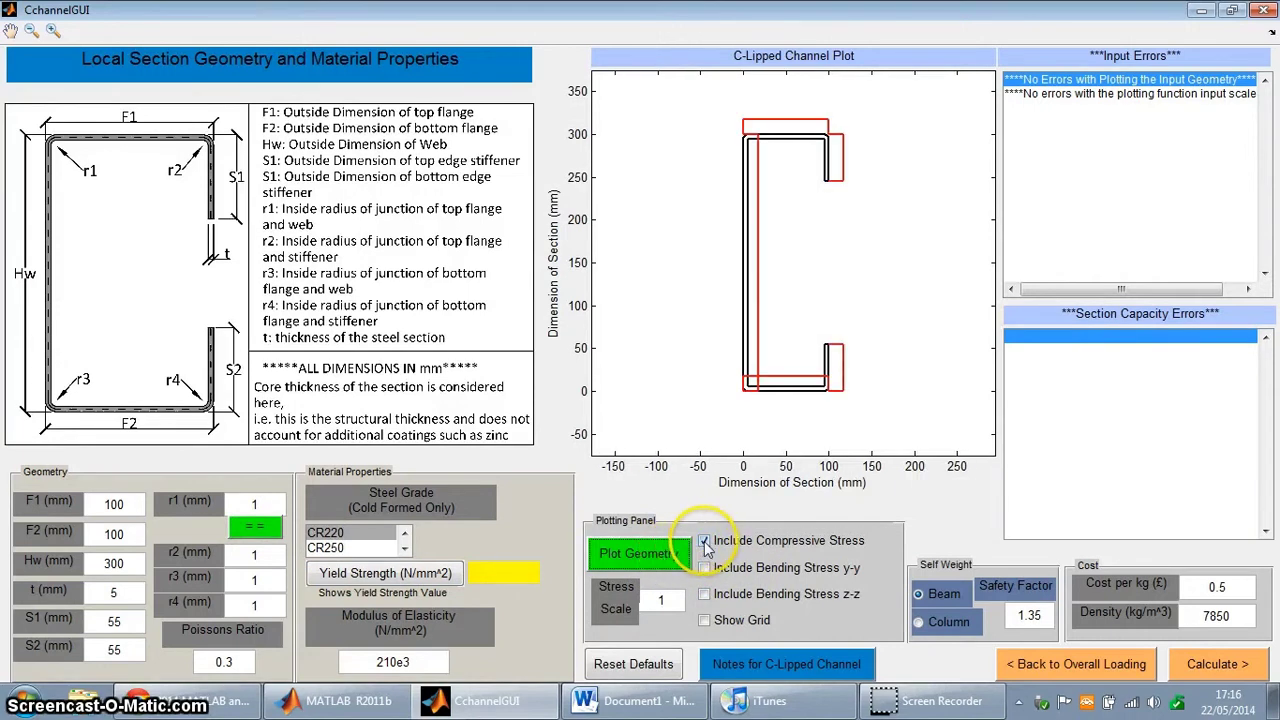
left_click(705, 567)
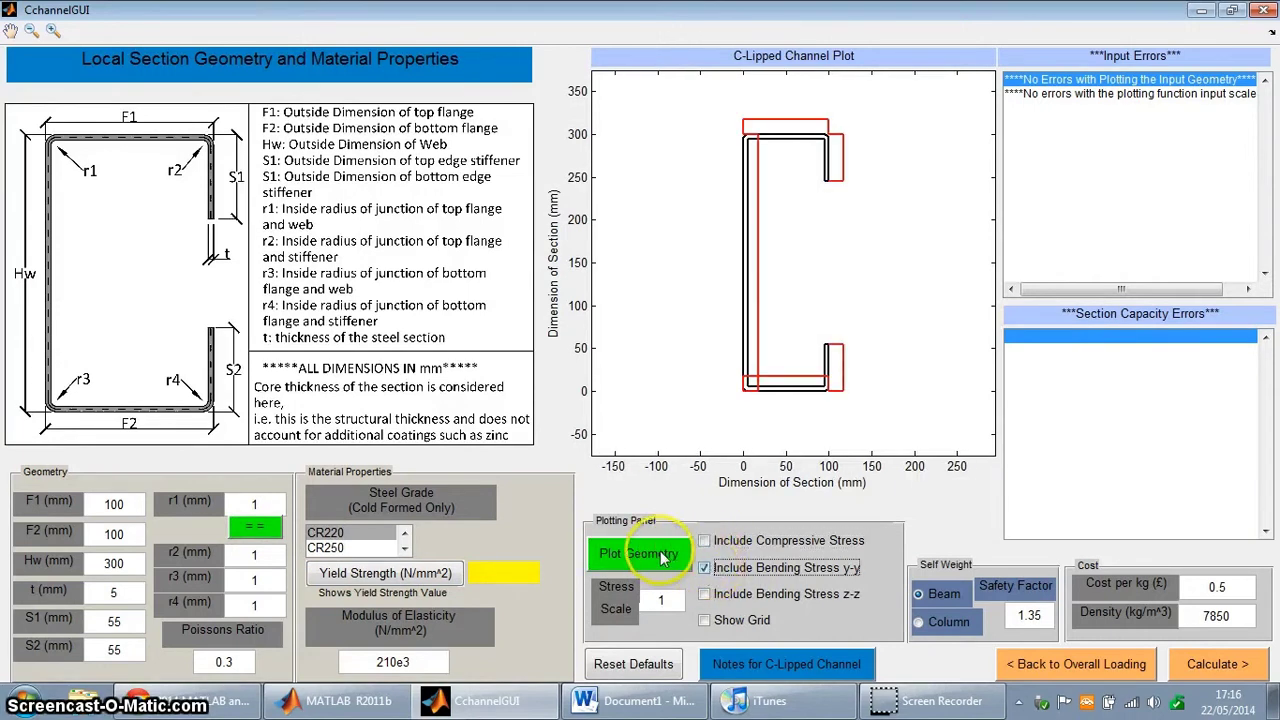
left_click(660, 557)
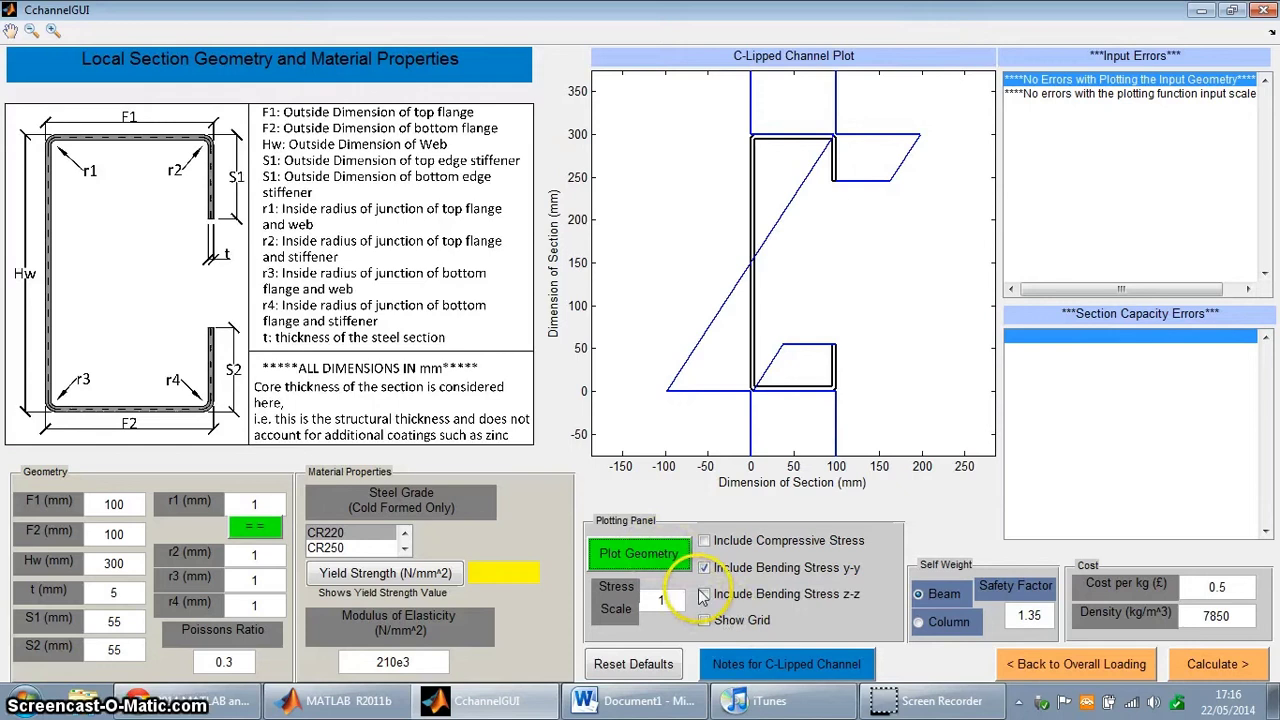
Show the z-z bending stress at a 0.2 stress scale, then switch it off
left_click(705, 568)
left_click(705, 594)
left_click(660, 557)
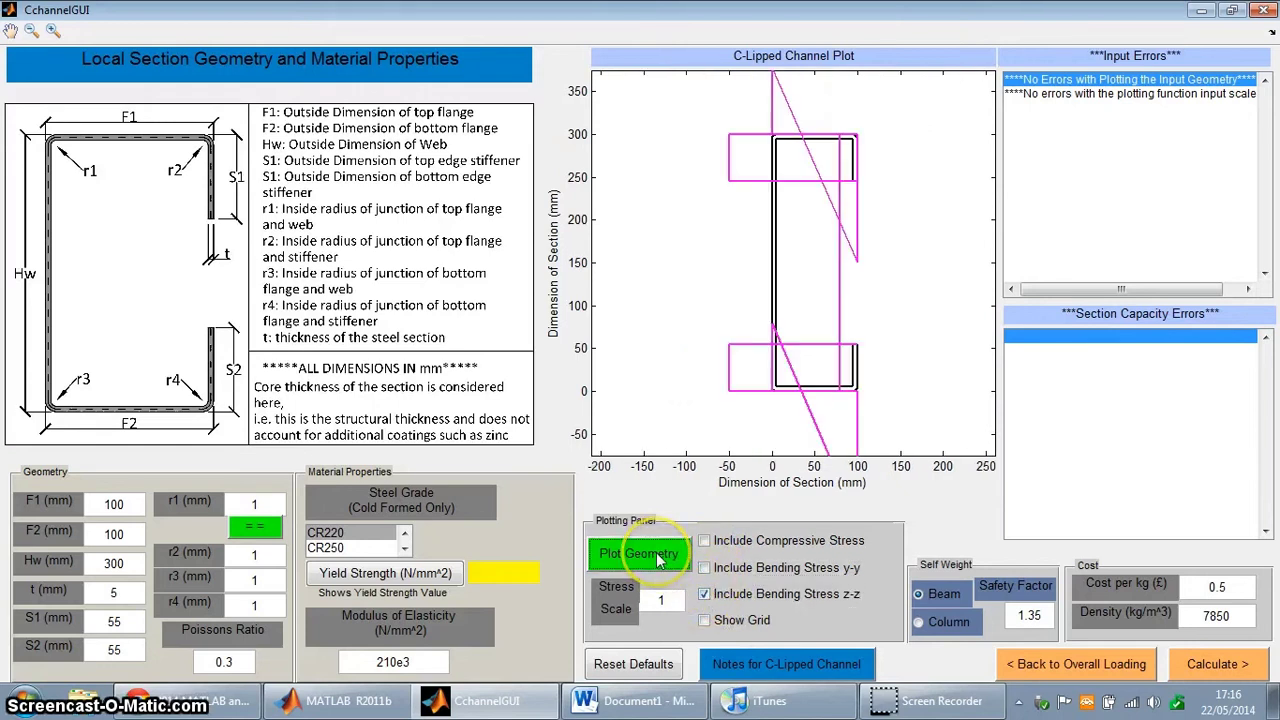
double_click(680, 598)
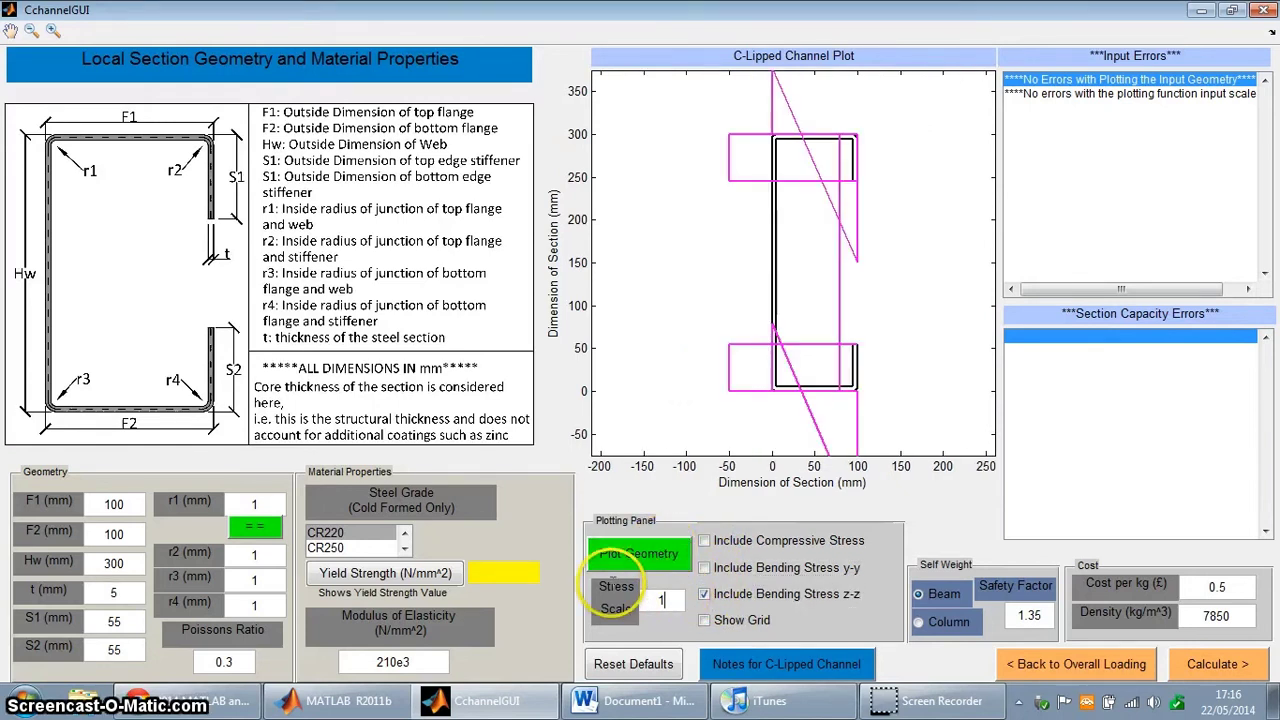
type("0.2")
left_click(663, 566)
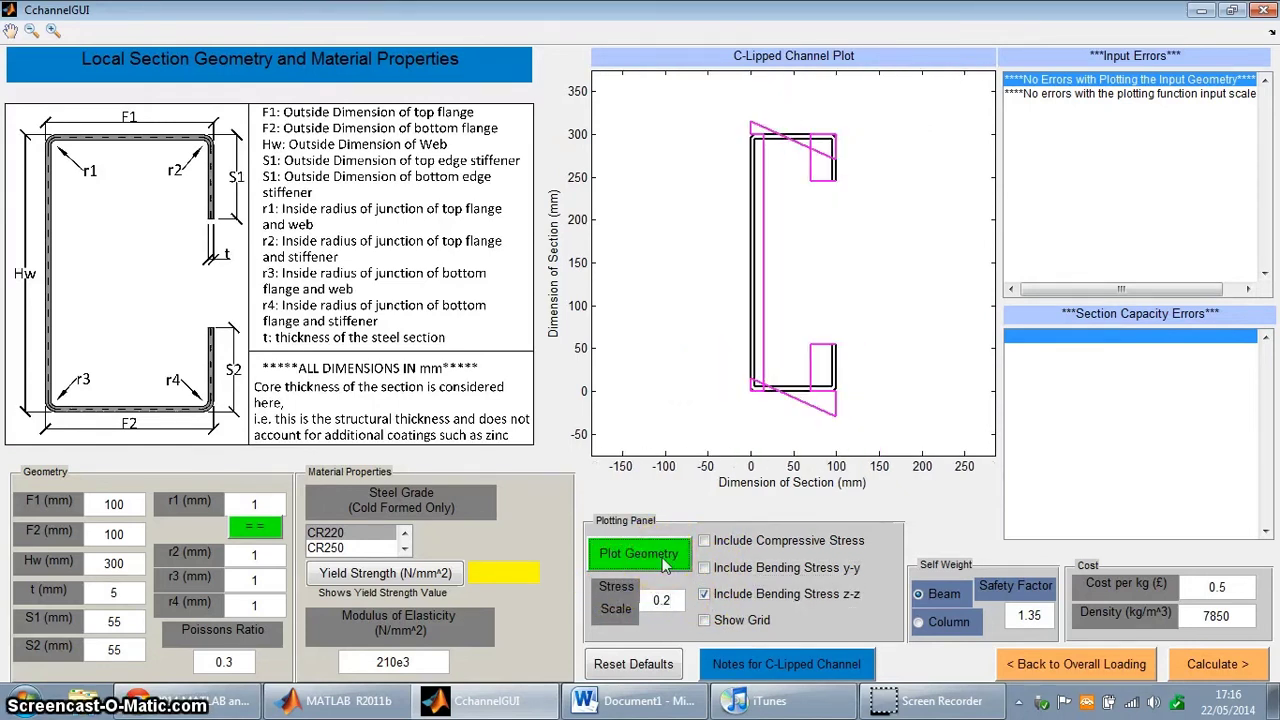
left_click(705, 595)
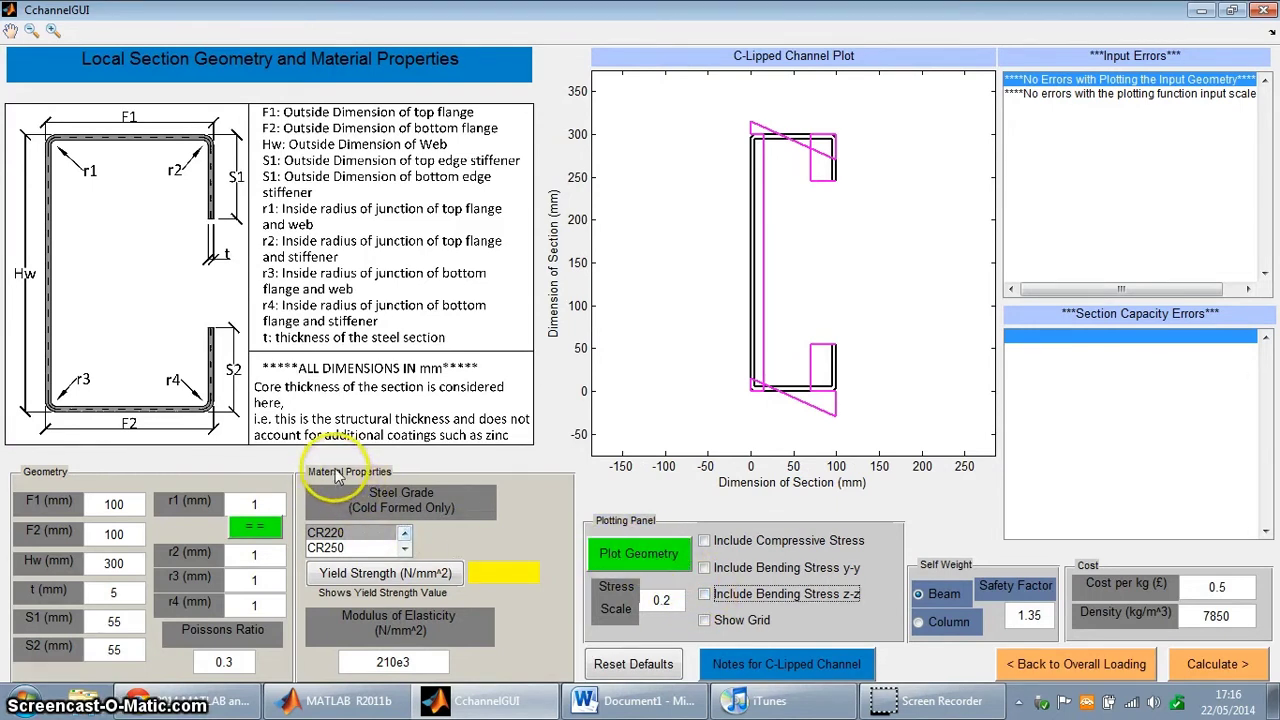
Choose steel grade S250GD+Z, confirming yield strength 250, and set self weight to Column
left_click(403, 548)
left_click(403, 548)
left_click(366, 537)
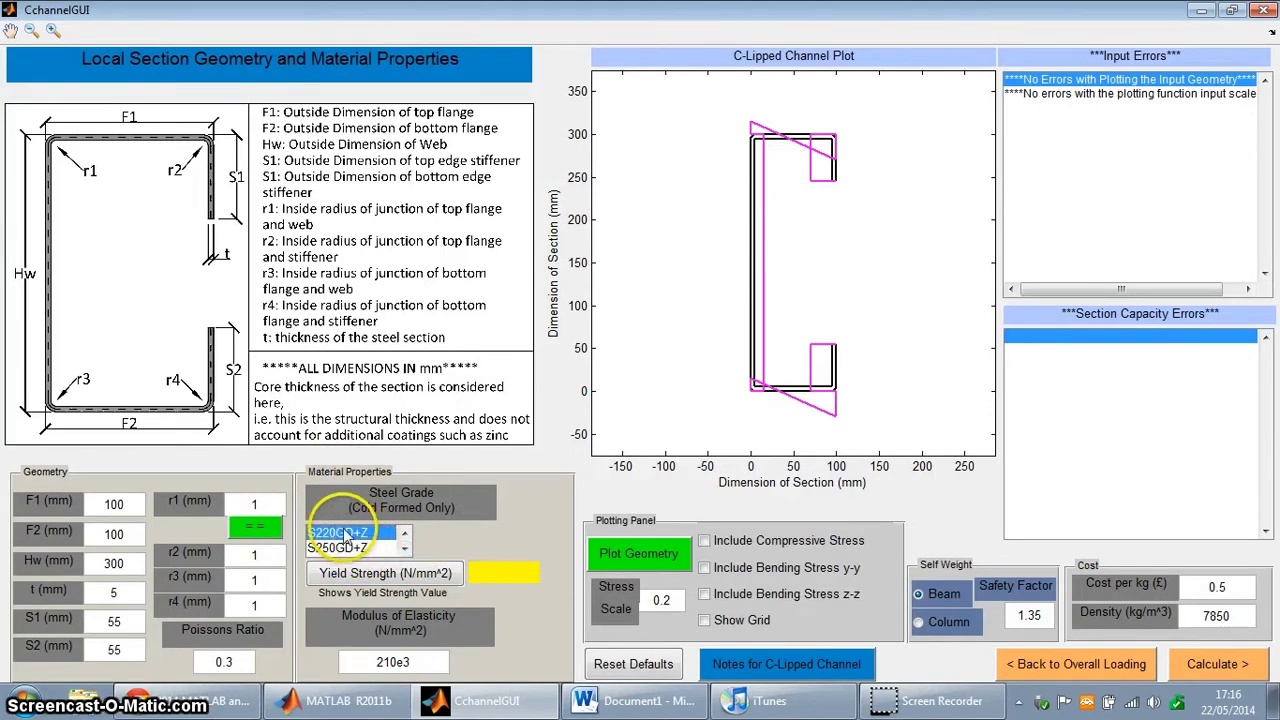
left_click(372, 576)
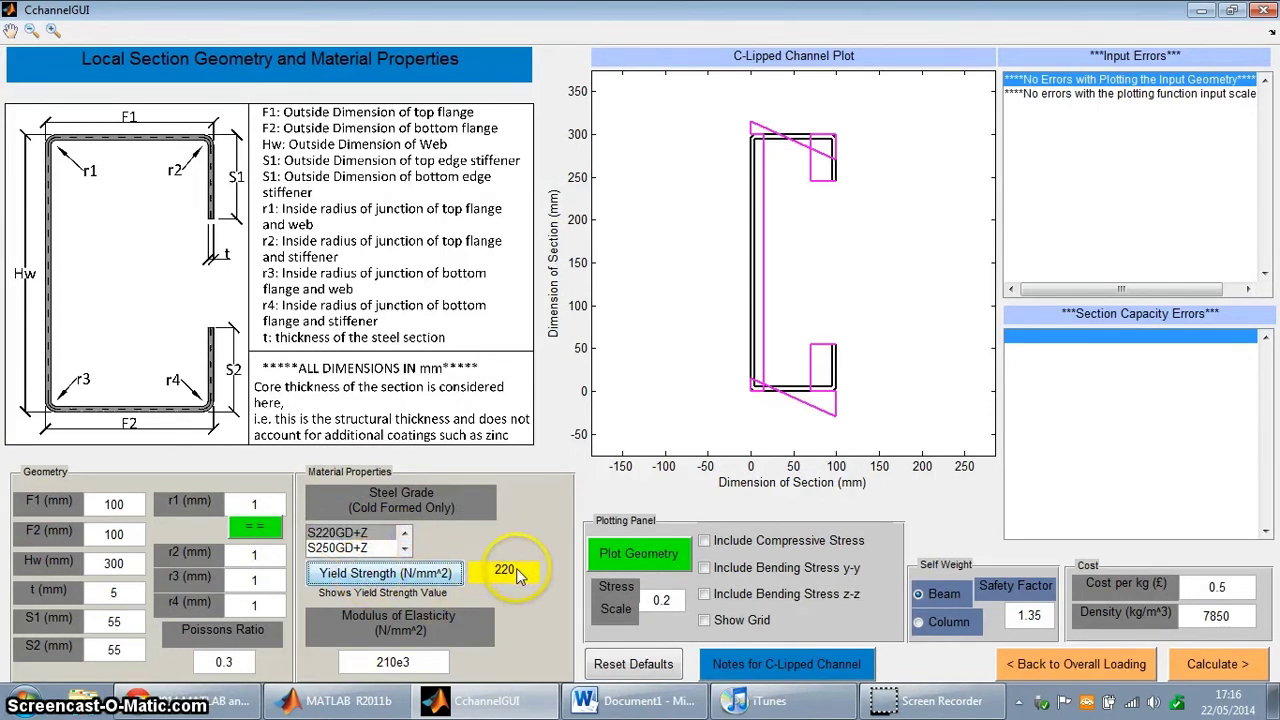
left_click(370, 548)
left_click(400, 574)
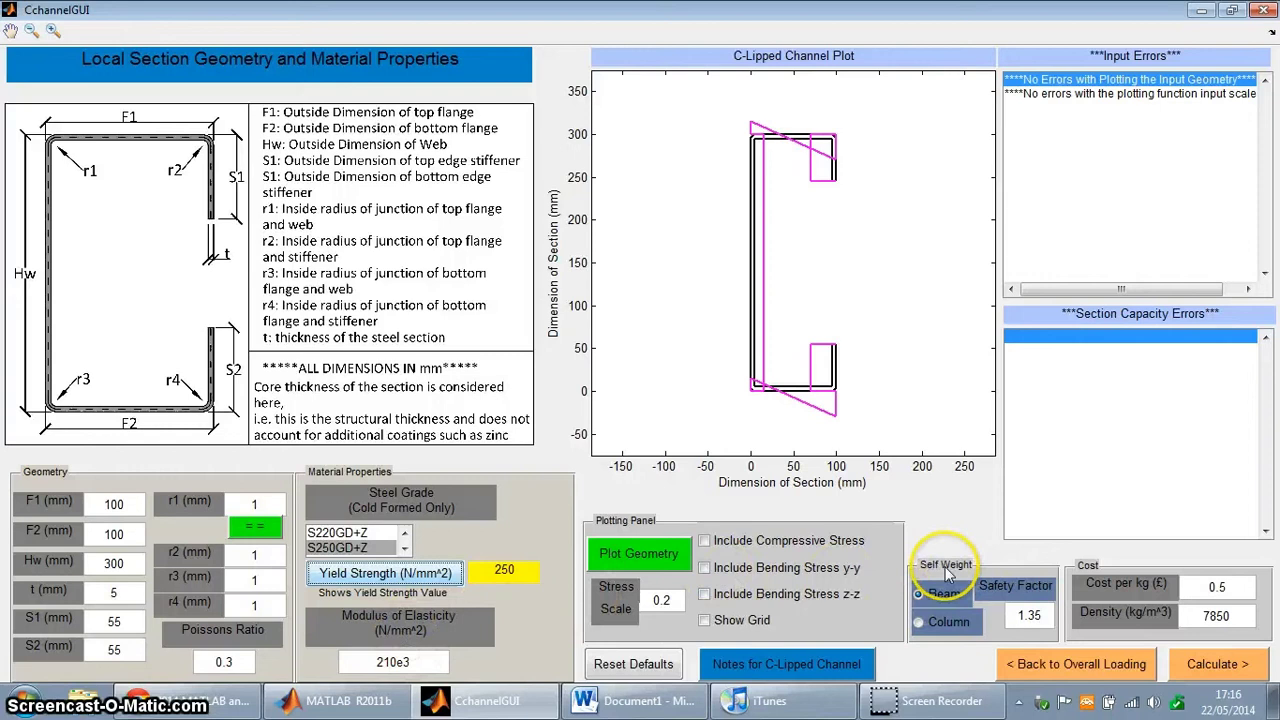
left_click(940, 624)
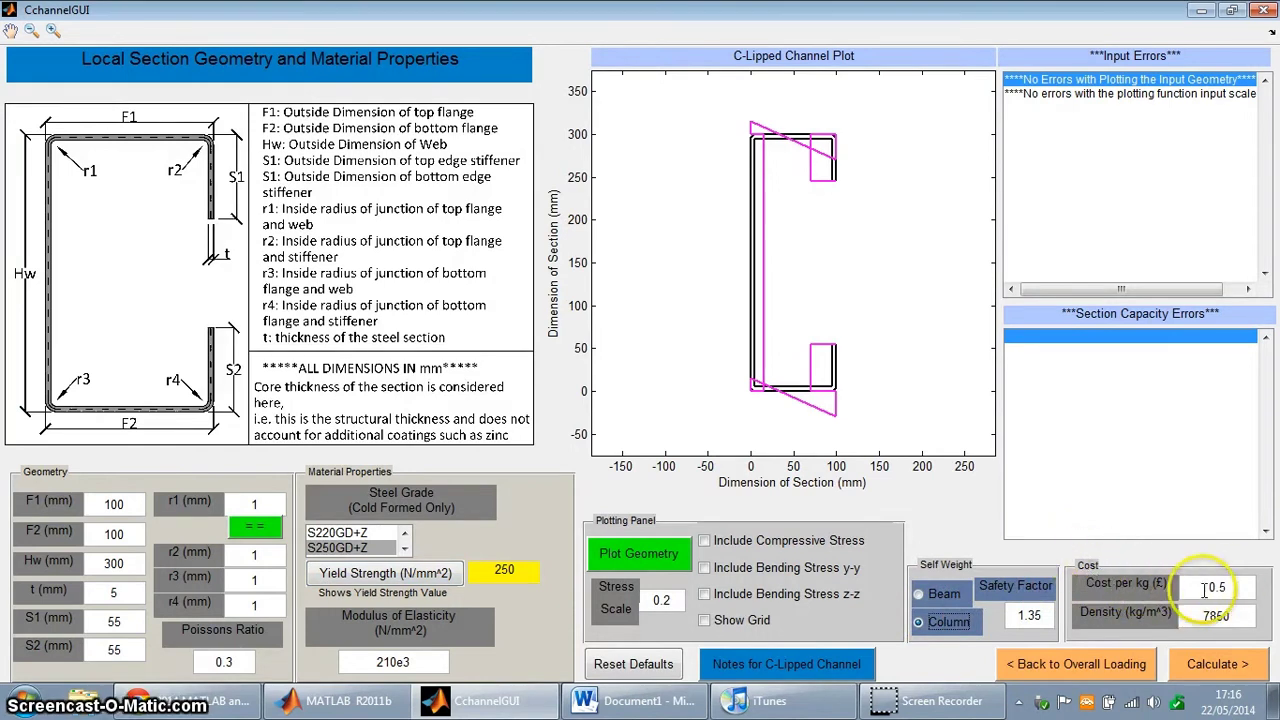
Calculate the section capacities and scroll to the combined interaction failure at utilisation 1.0882
left_click(1210, 665)
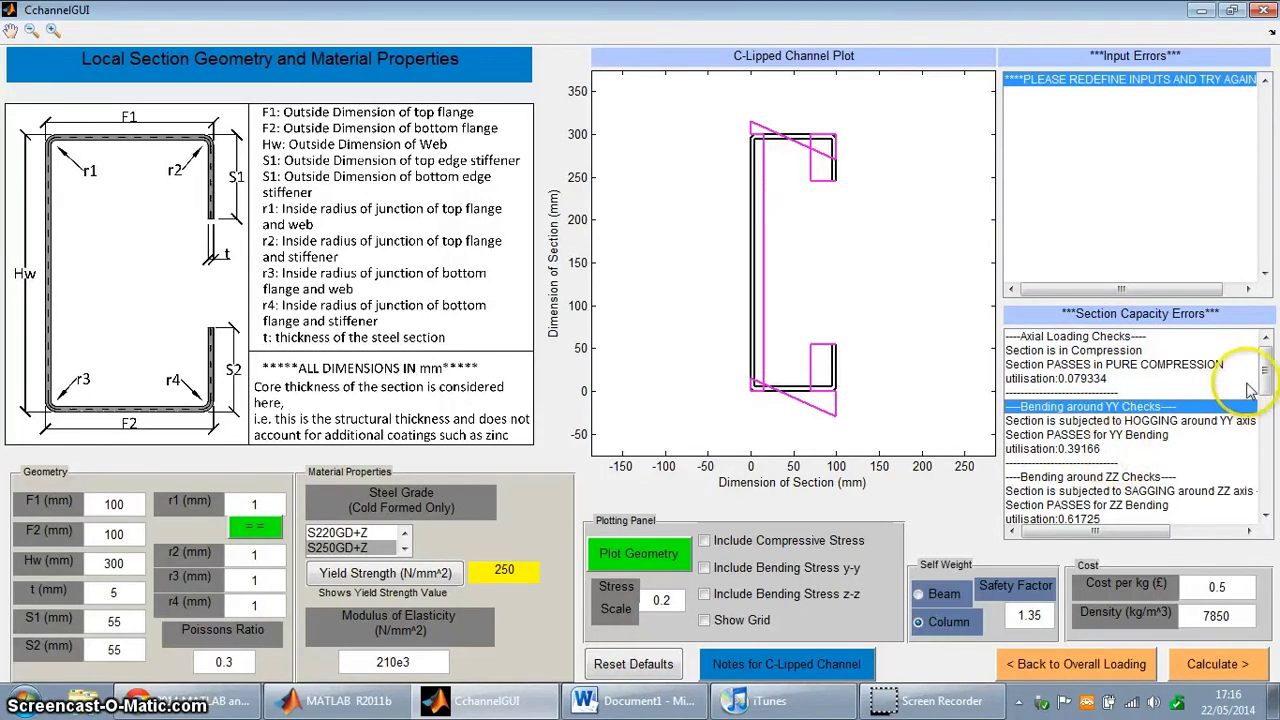
left_click_drag(1262, 356, 1266, 450)
left_click(1100, 450)
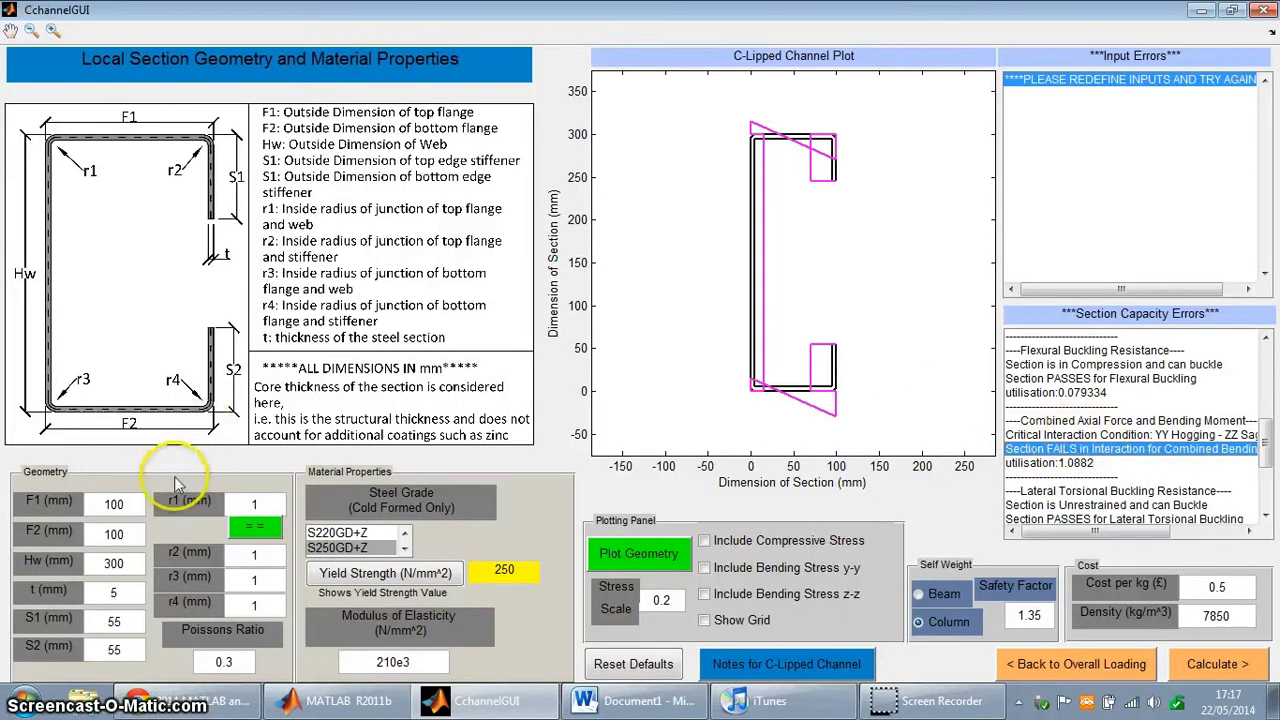
Change flange widths F1 and F2 to 200 mm, redraw the section and rerun the calculation
scroll(134, 503, "down", 1)
double_click(134, 503)
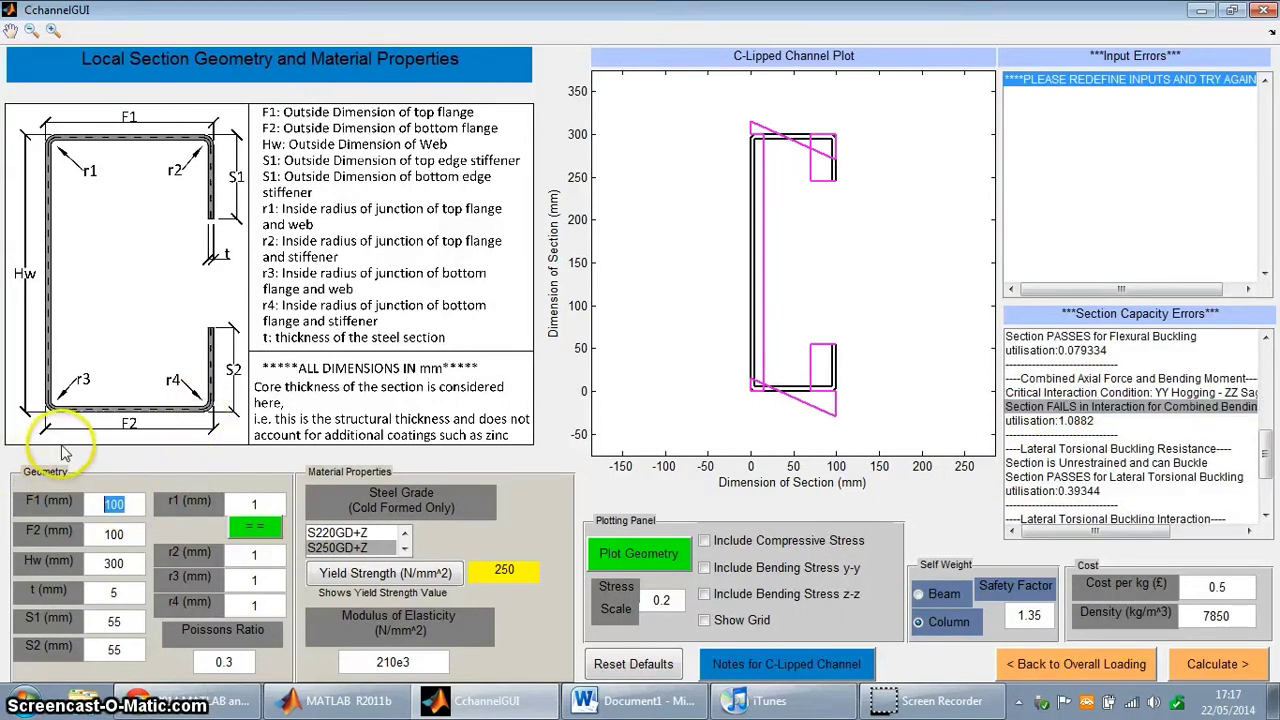
type("200")
double_click(133, 536)
type("200")
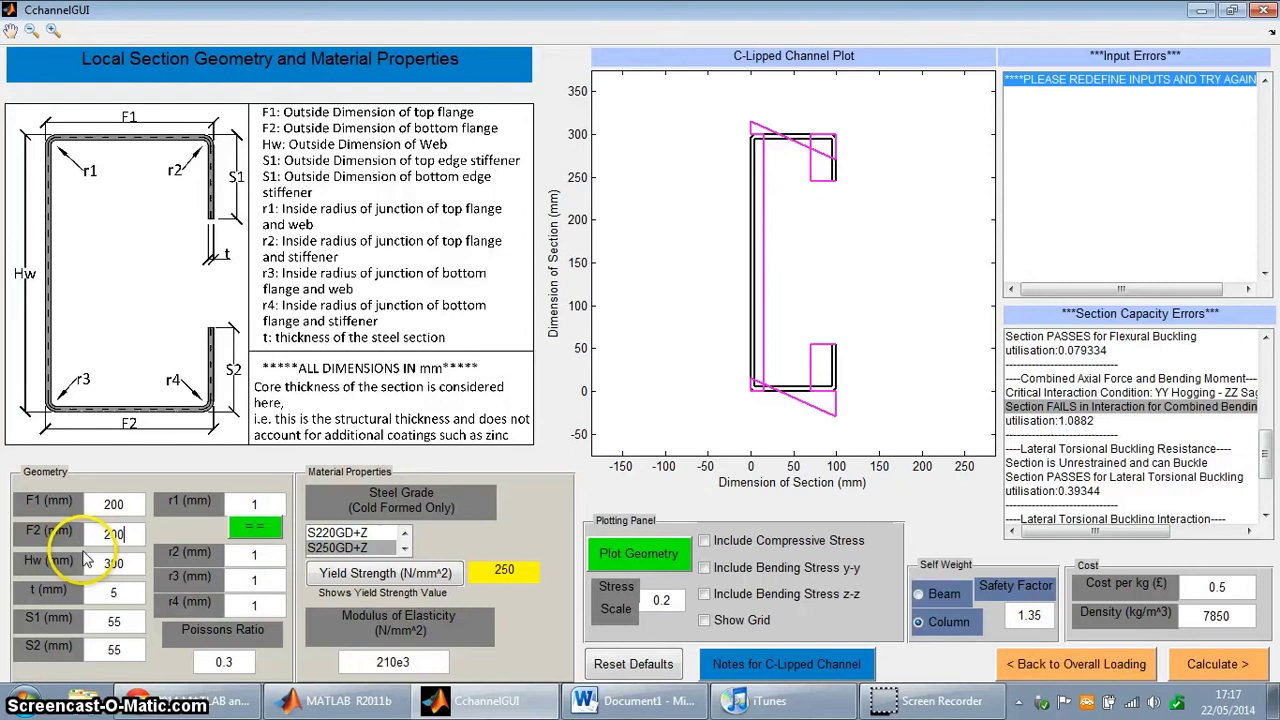
key("Tab")
key("Tab")
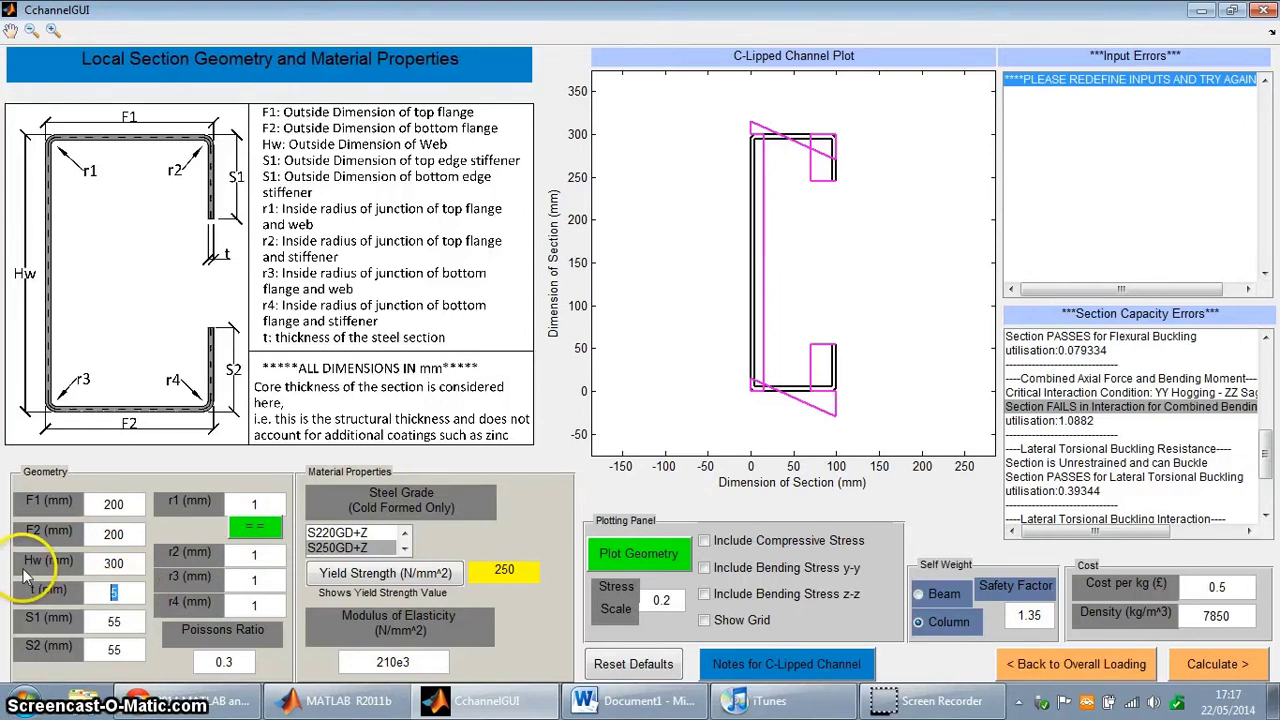
left_click(672, 566)
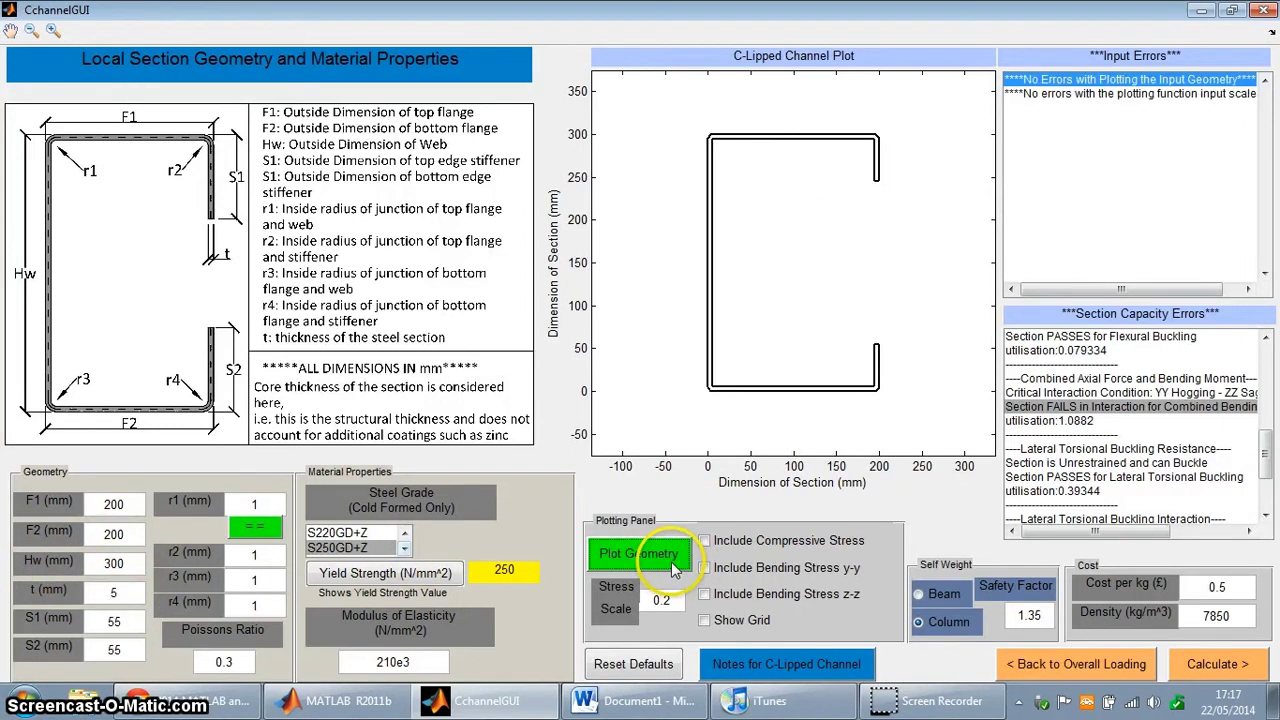
left_click(1213, 664)
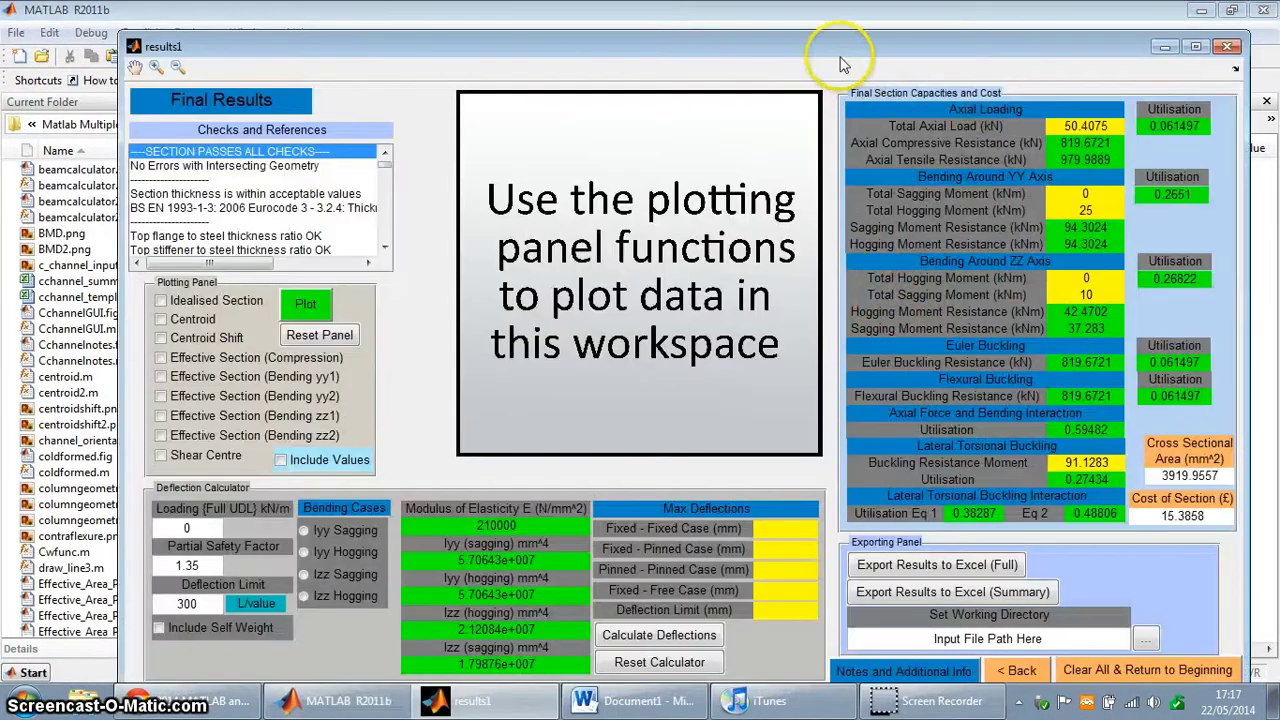
Maximise the Final Results window and scroll the checks up to the BS EN 1993-1-3 thickness reference
double_click(832, 46)
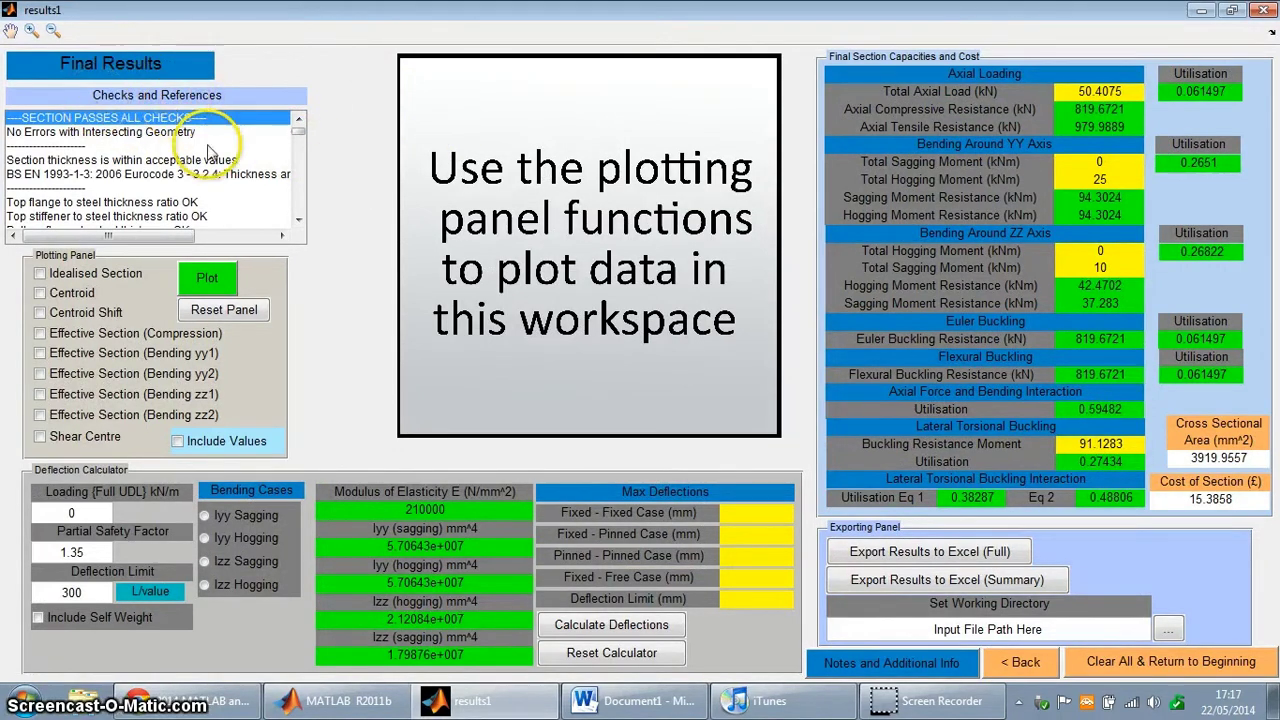
left_click(298, 220)
left_click(298, 220)
left_click(298, 220)
left_click(298, 220)
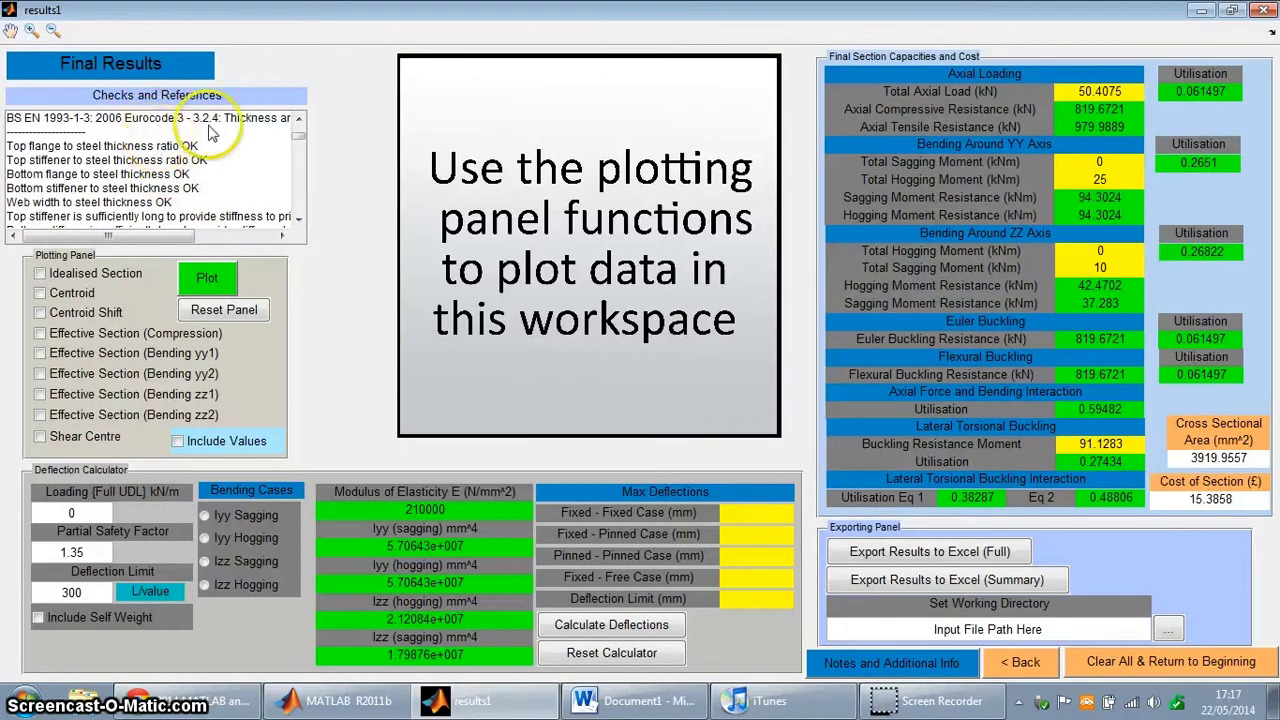
left_click(297, 120)
left_click(182, 132)
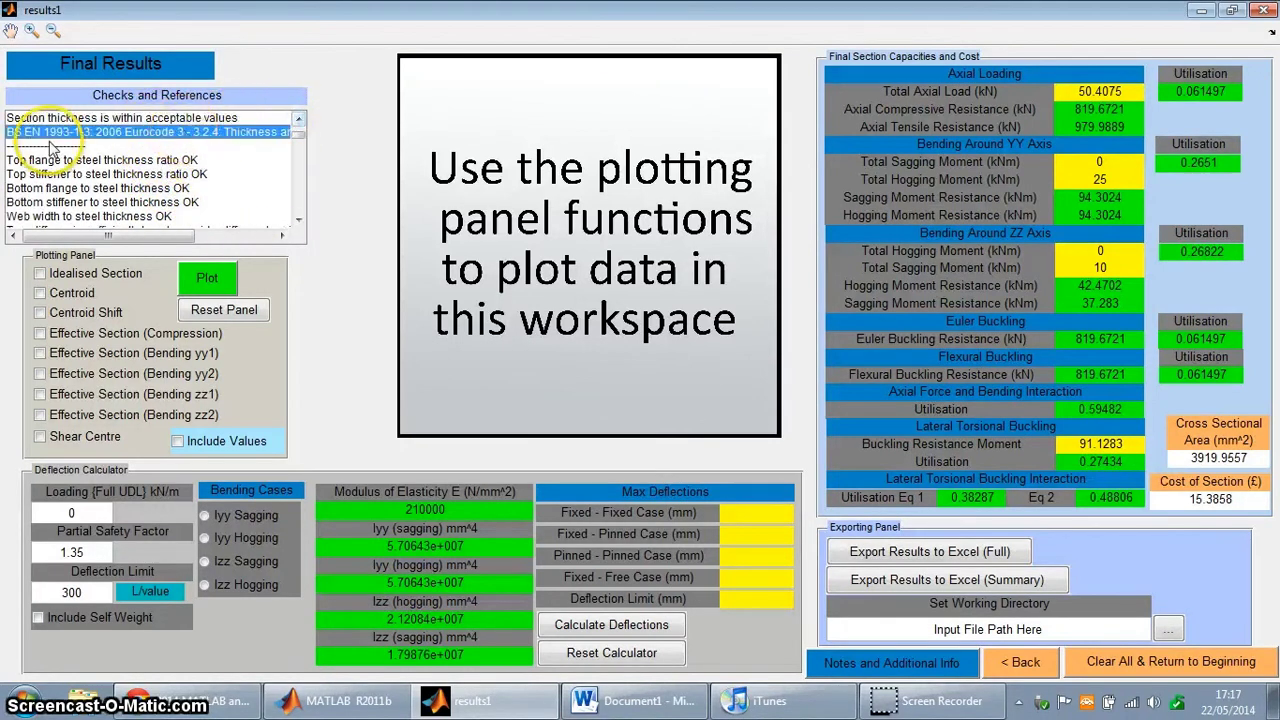
Plot the idealised section with its centroid and centroid-shift lines
left_click(86, 278)
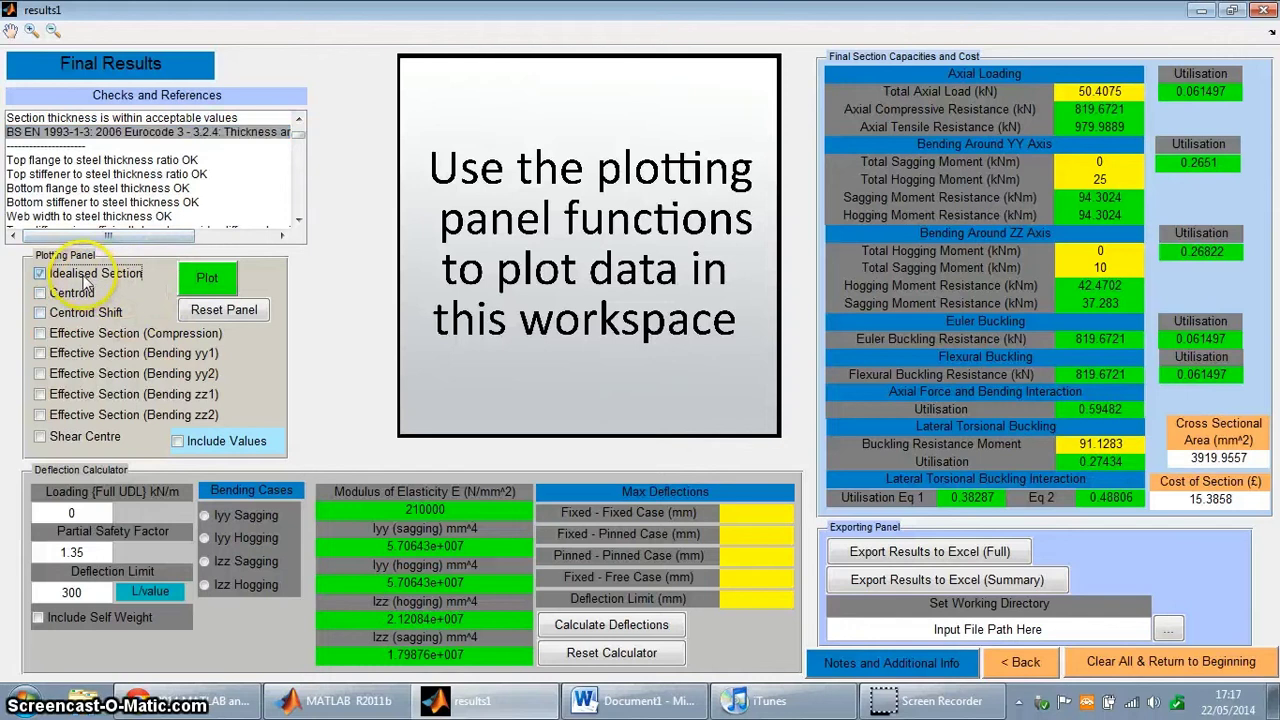
left_click(207, 282)
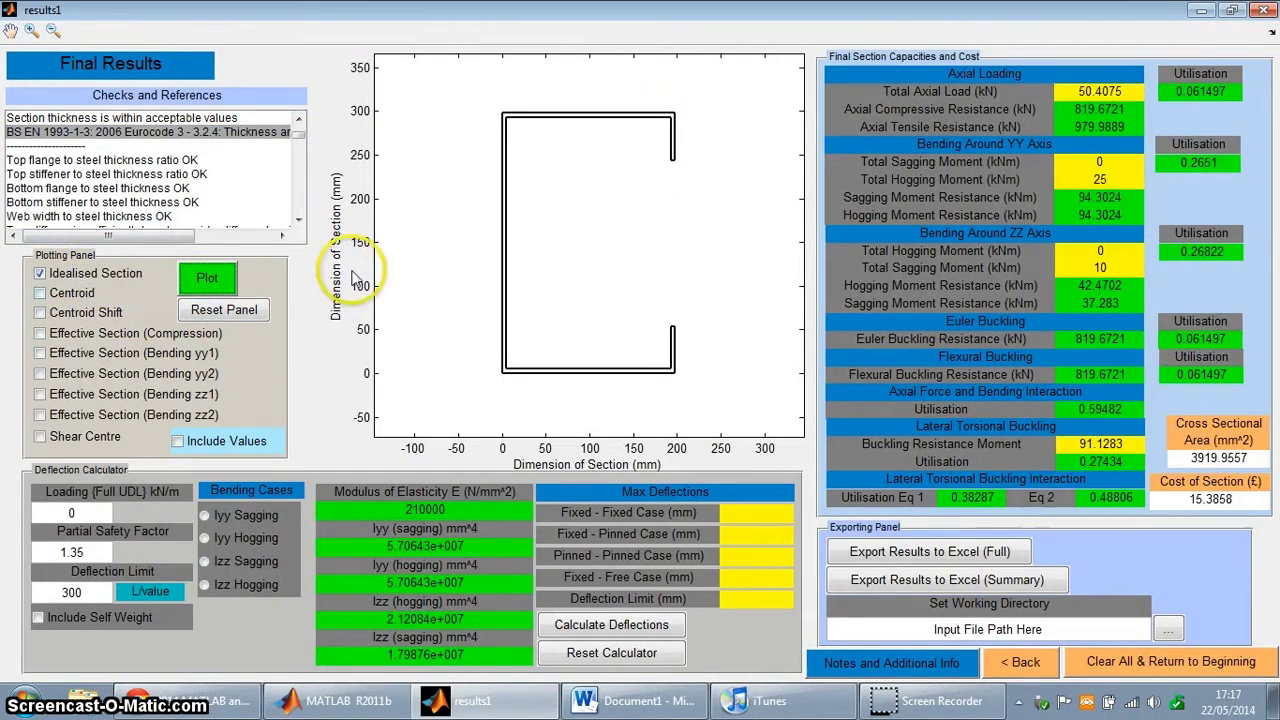
left_click(88, 274)
left_click(82, 293)
left_click(82, 312)
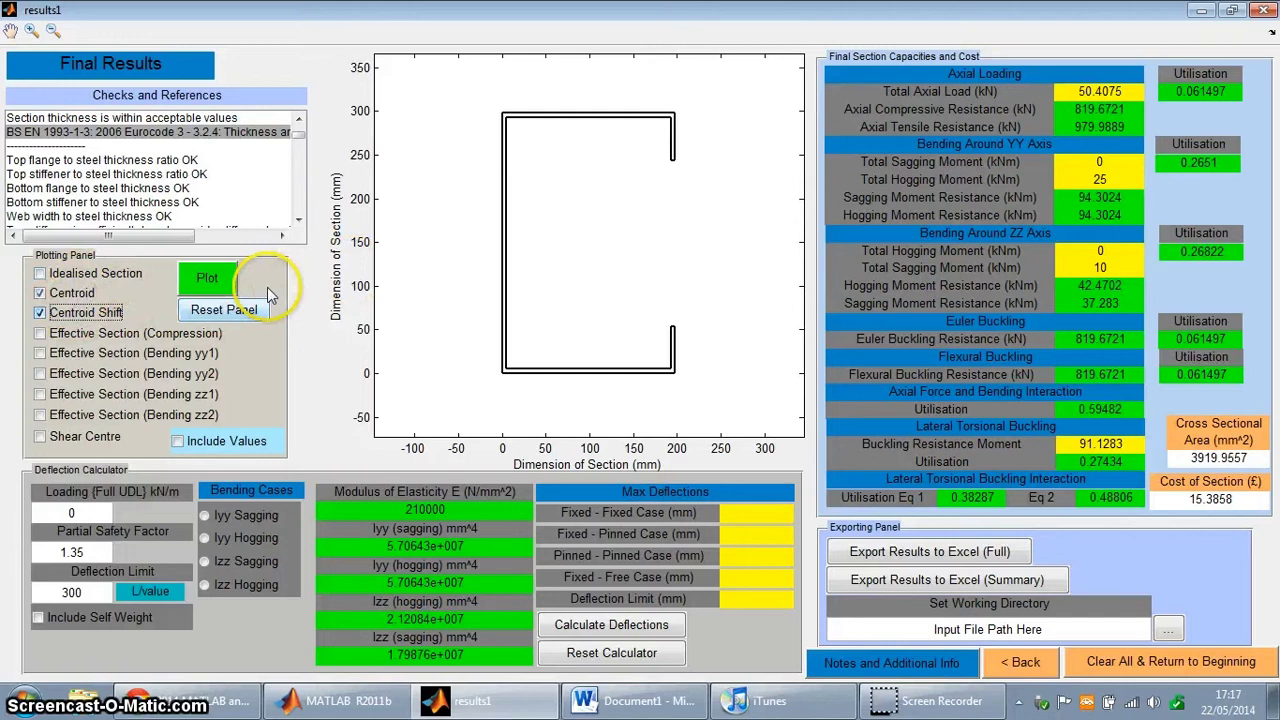
left_click(206, 278)
left_click(140, 274)
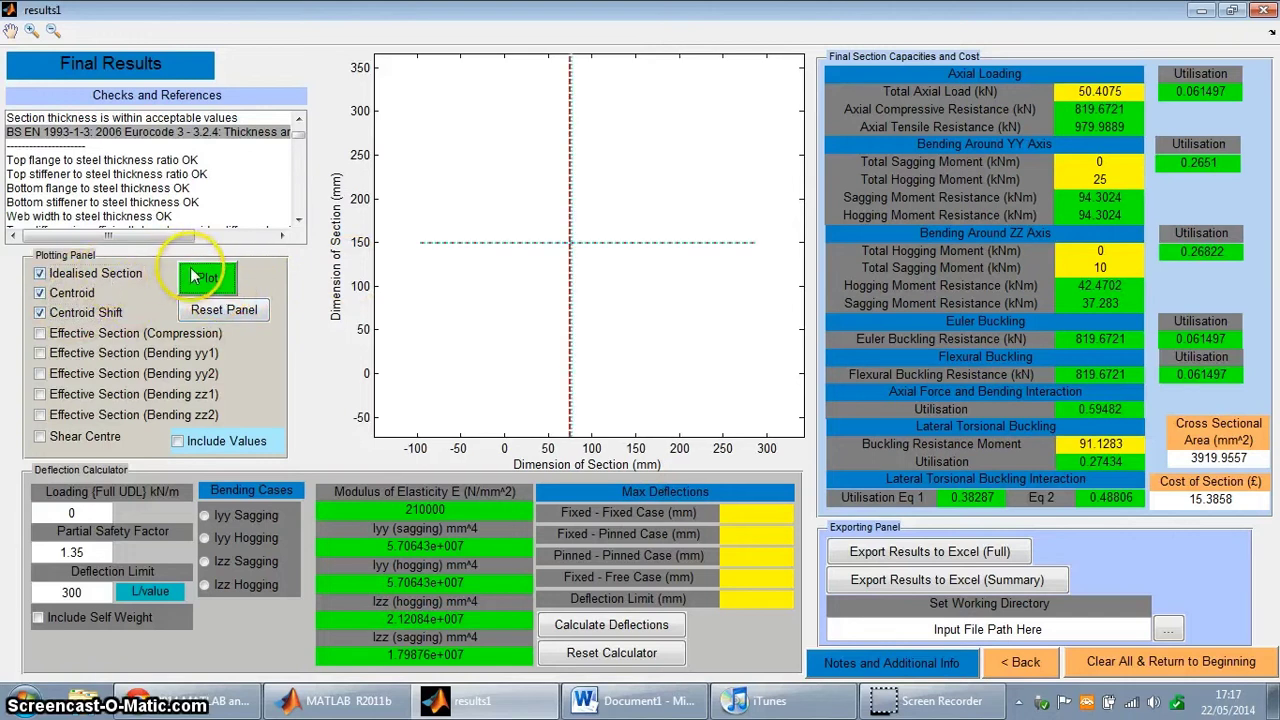
left_click(197, 277)
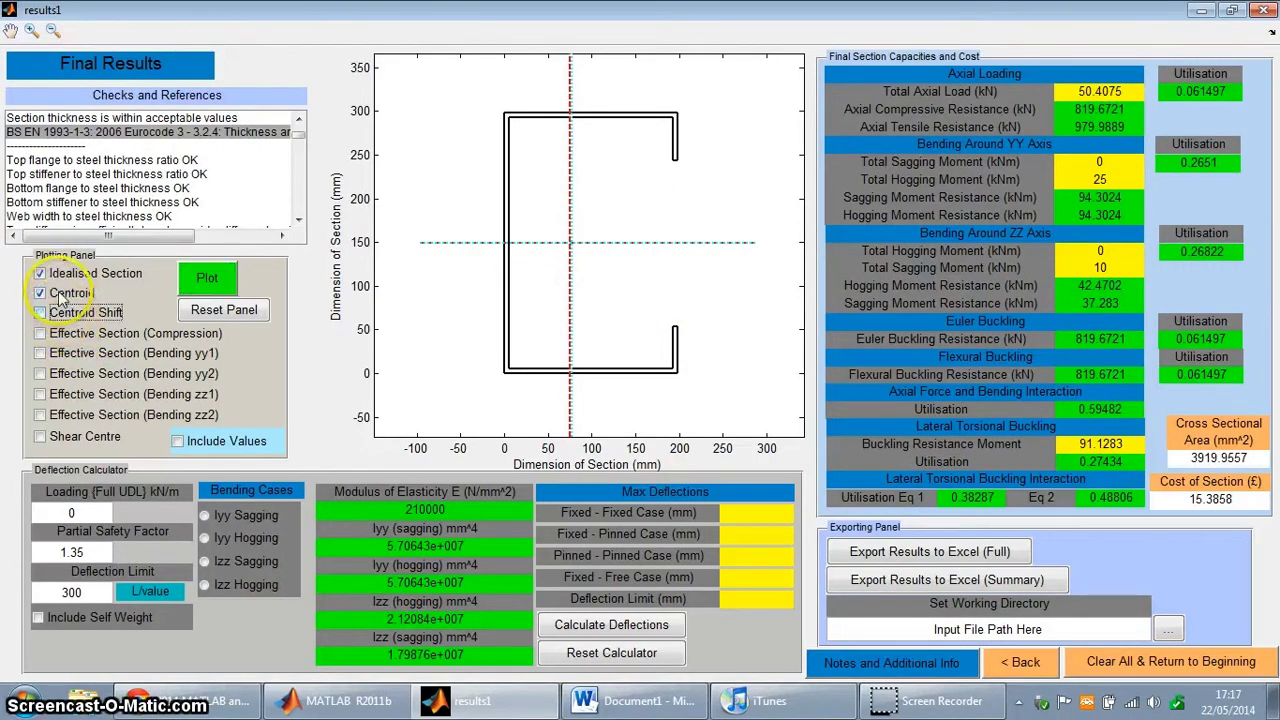
View the effective compression section alone, then replot the idealised section with shear centre lines
left_click(55, 336)
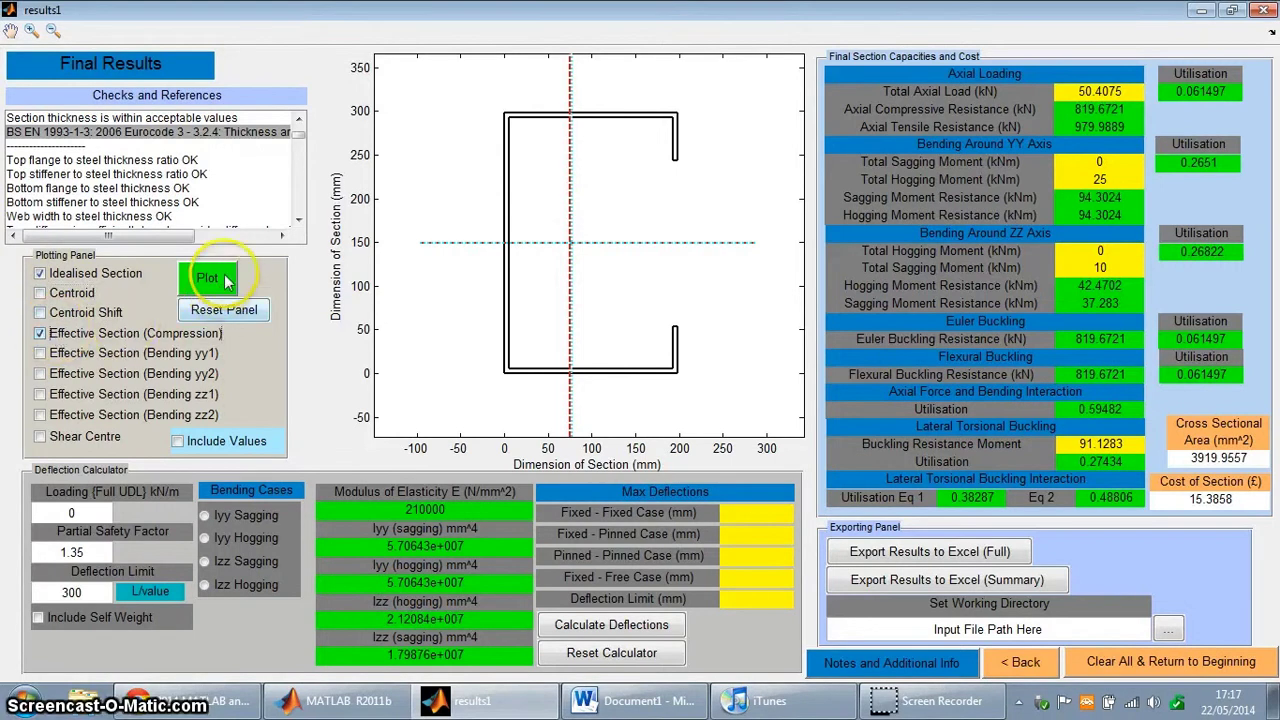
left_click(212, 279)
left_click(40, 273)
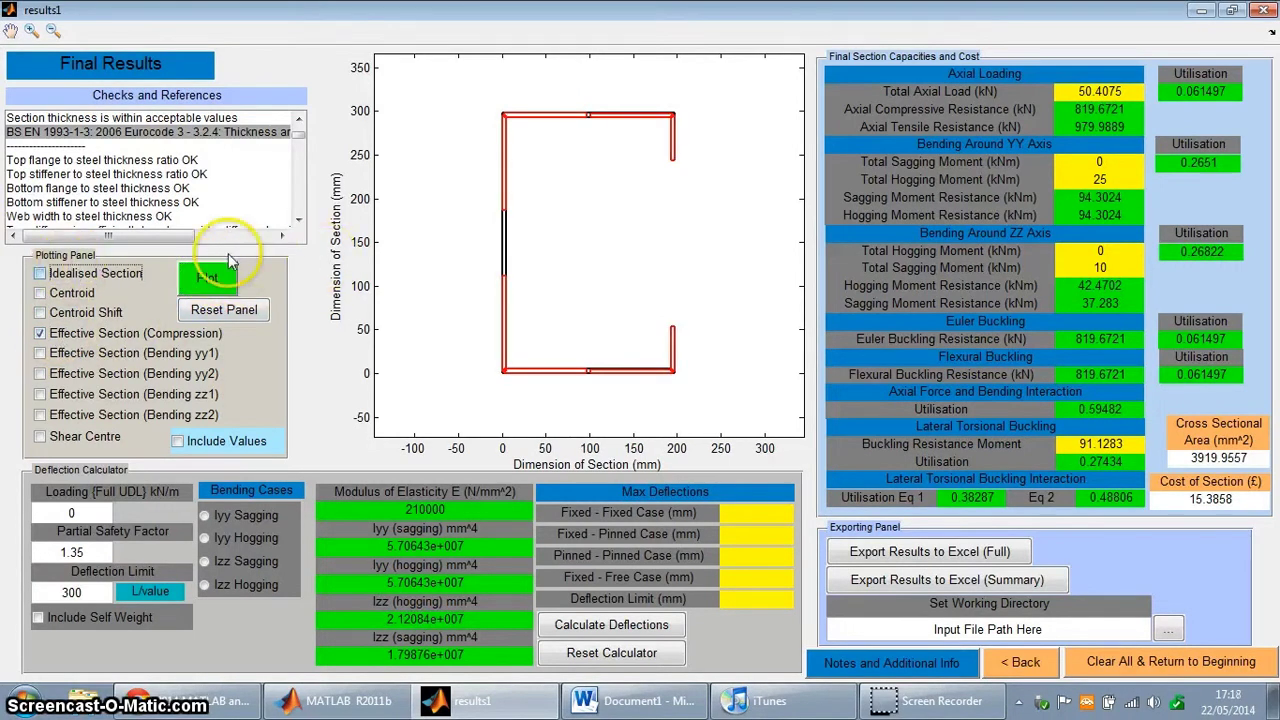
left_click(208, 278)
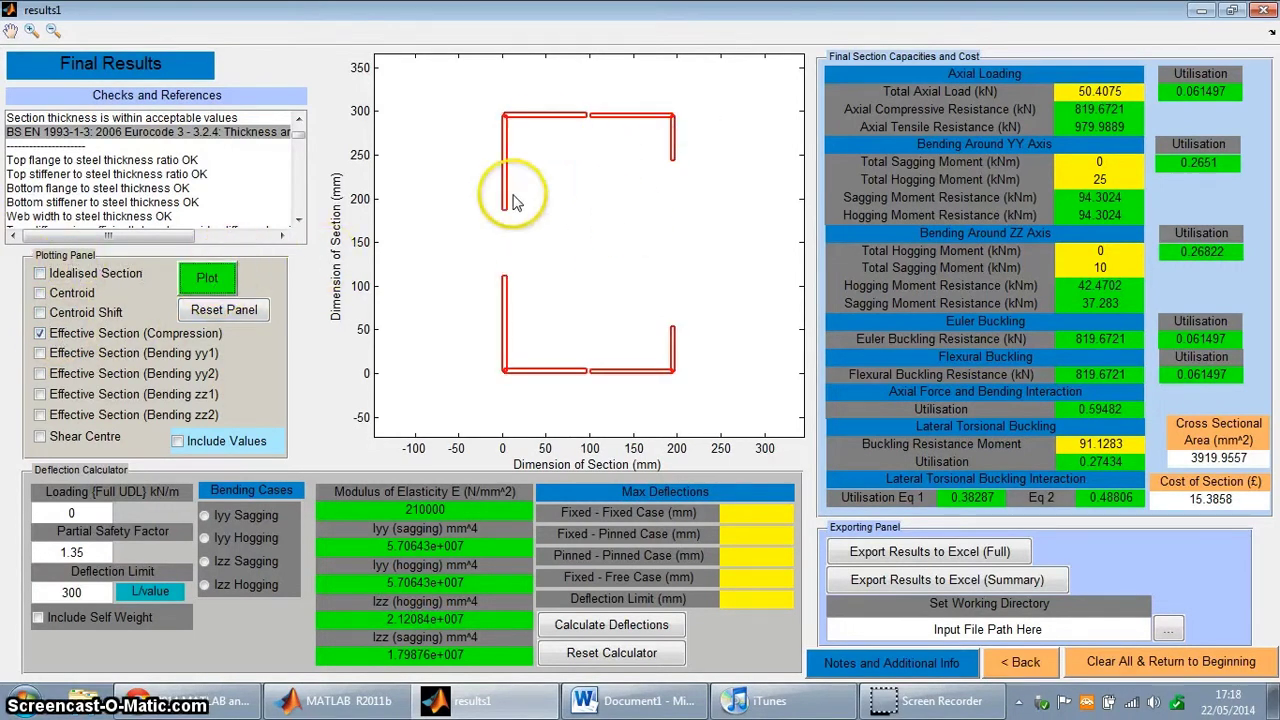
left_click(90, 338)
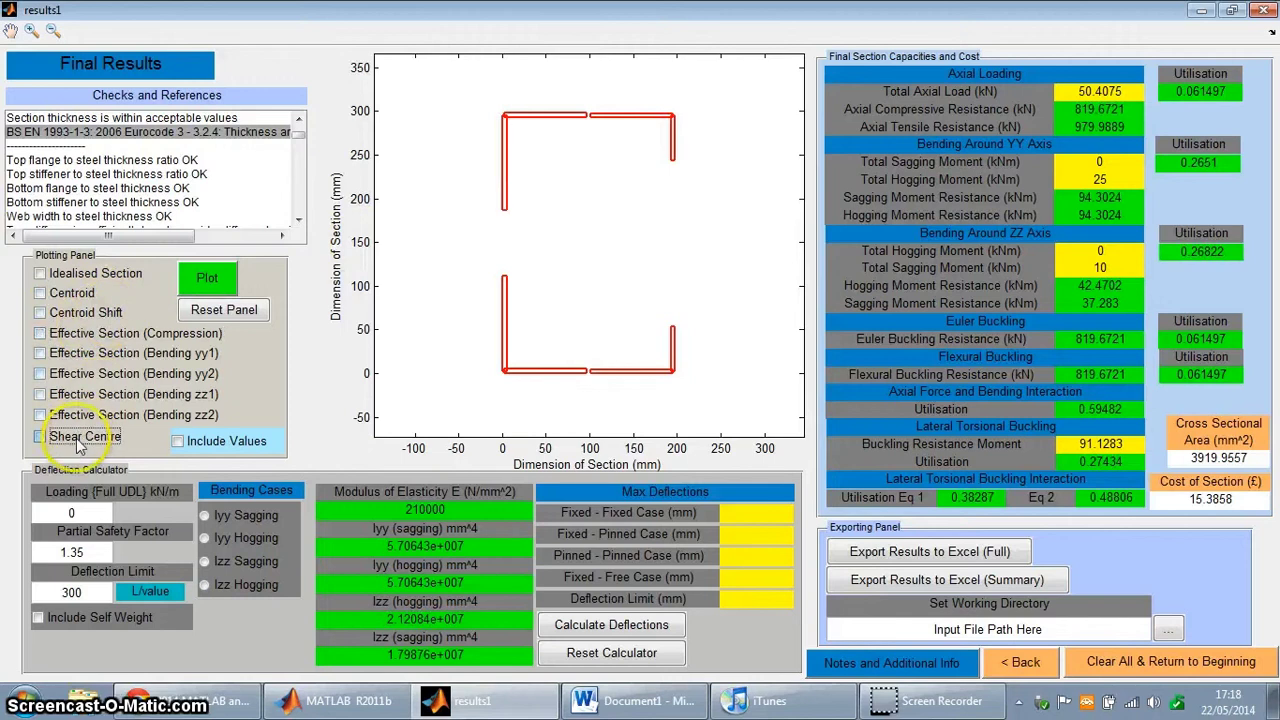
left_click(92, 276)
left_click(207, 278)
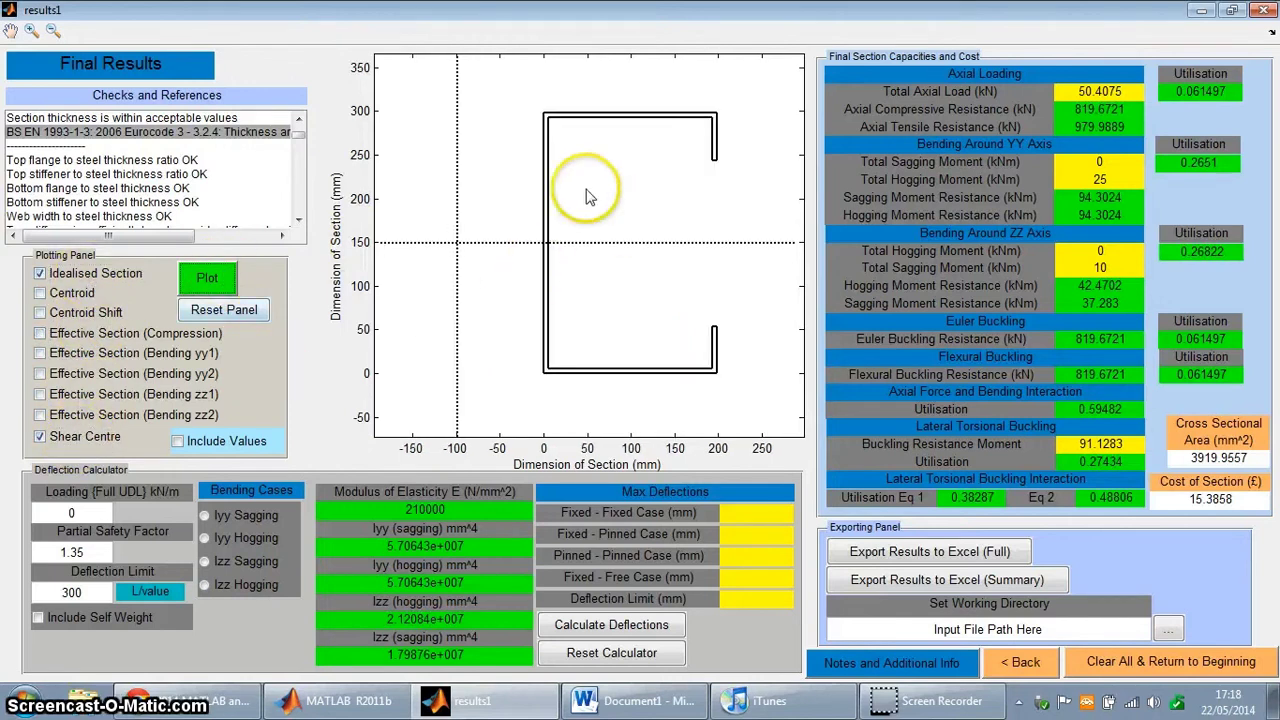
Add dimension values and centroid labels, then replot without the shear centre
left_click(192, 442)
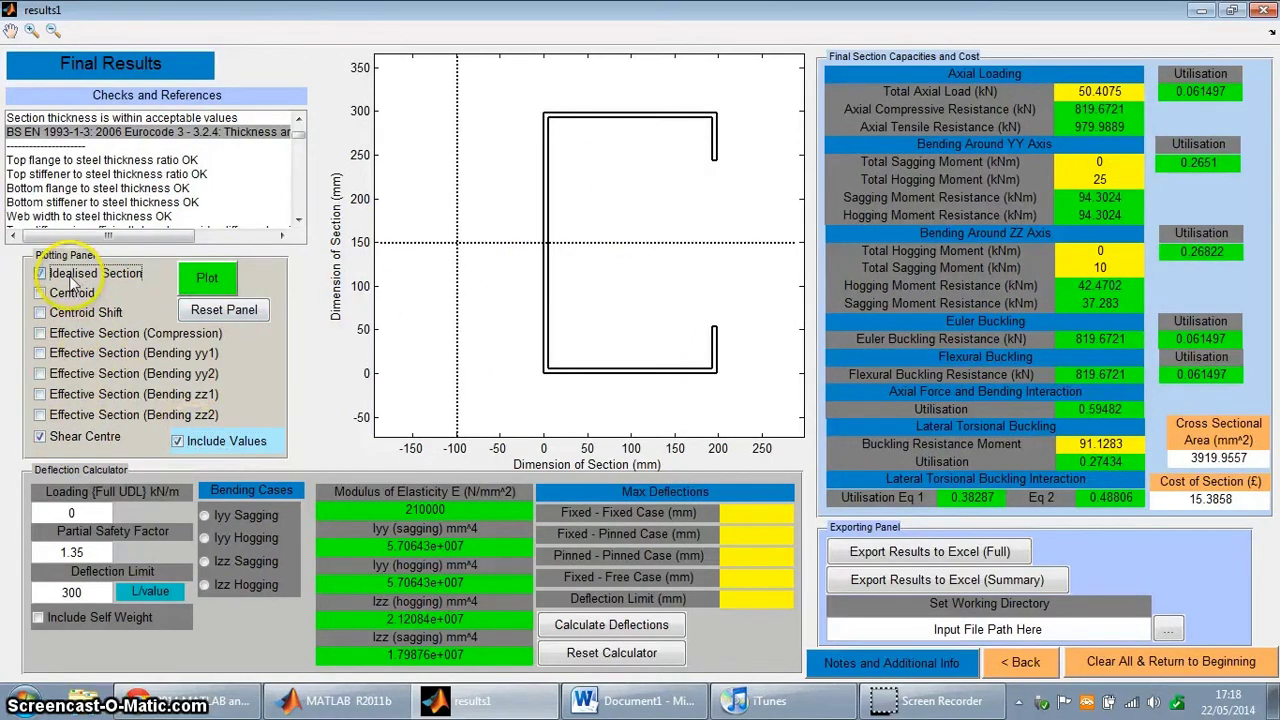
left_click(70, 278)
left_click(70, 293)
left_click(84, 312)
left_click(200, 285)
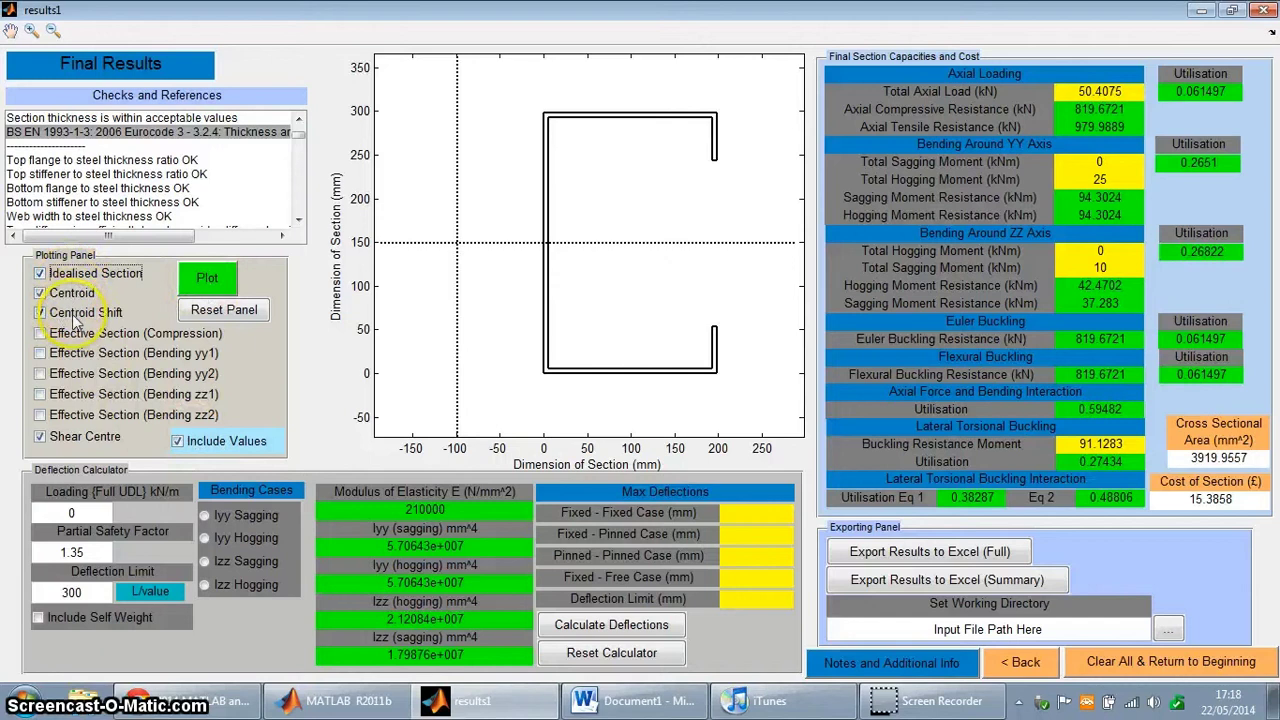
left_click(212, 279)
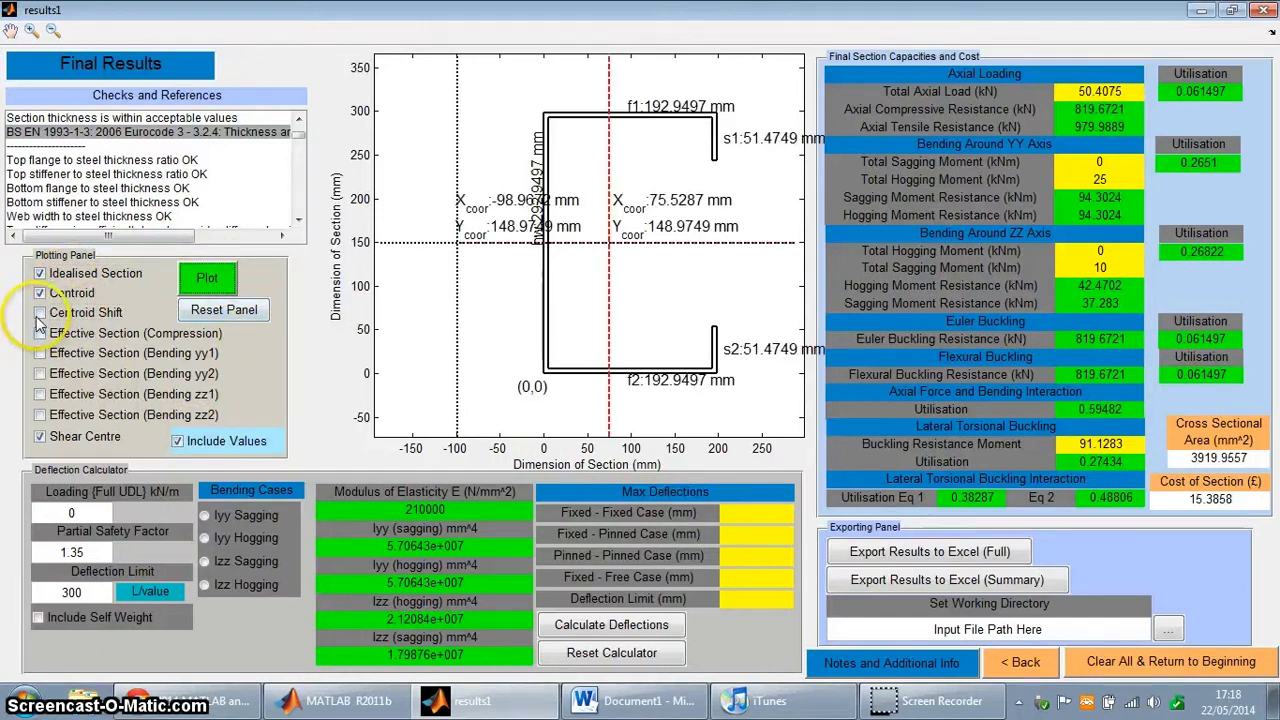
left_click(52, 440)
left_click(212, 278)
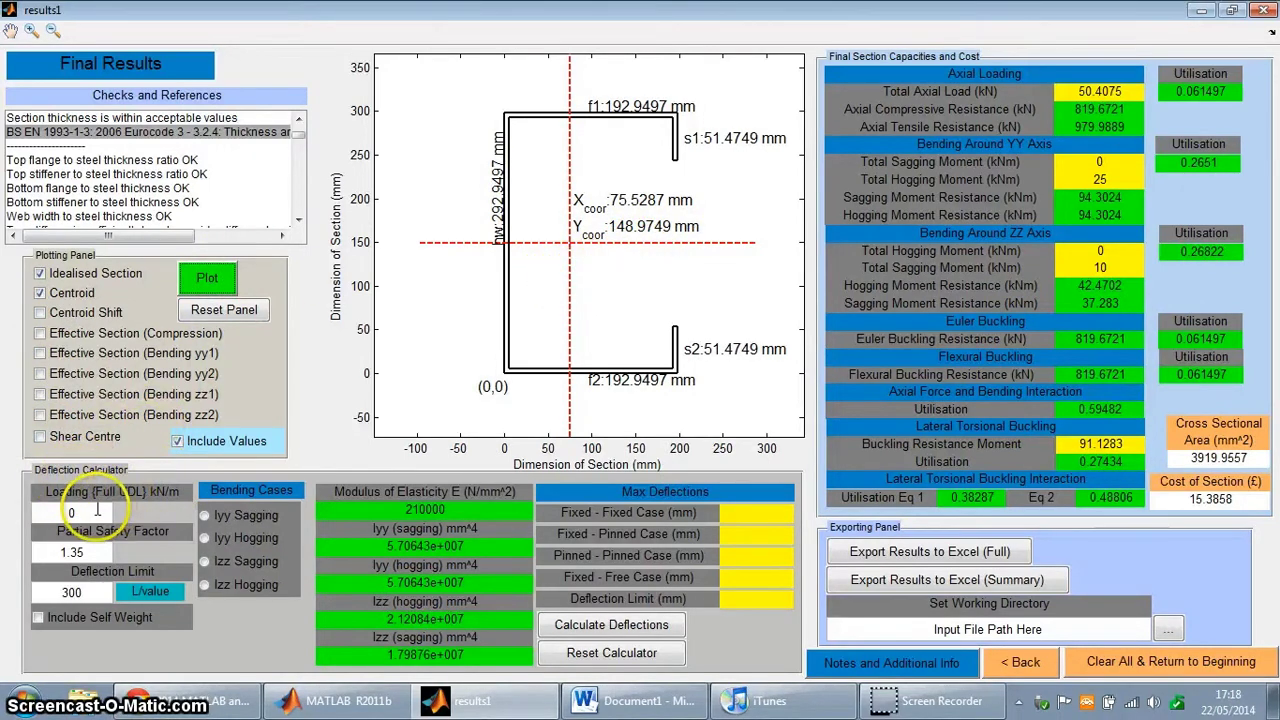
Compute maximum deflections for the Iyy sagging case under 12 kN/m, giving a 3.3333 mm limit
left_click_drag(97, 510, 23, 508)
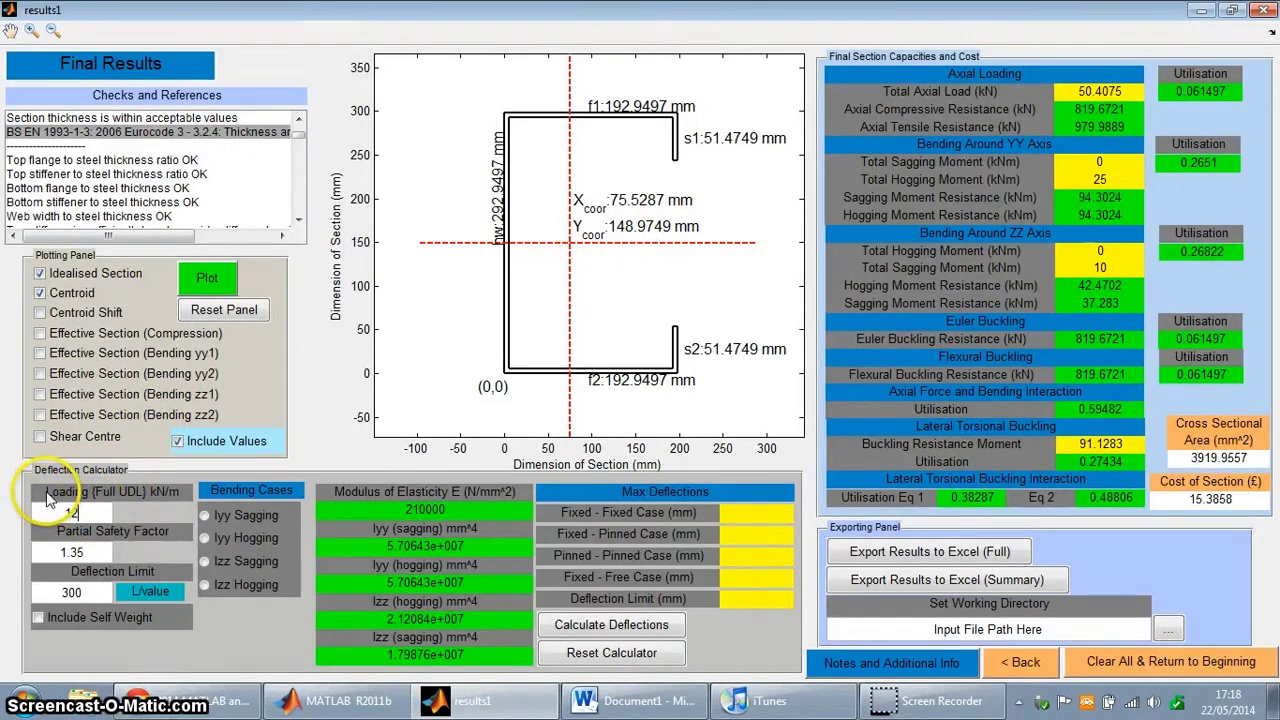
left_click(246, 515)
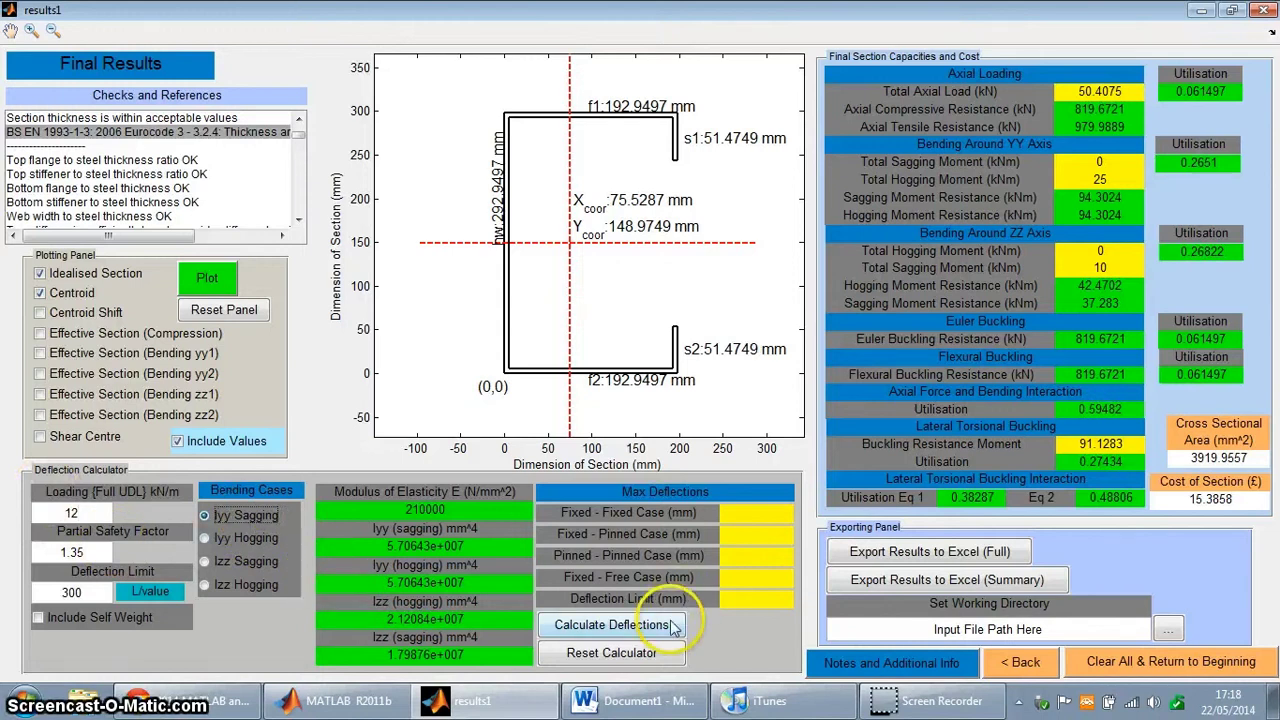
left_click(612, 624)
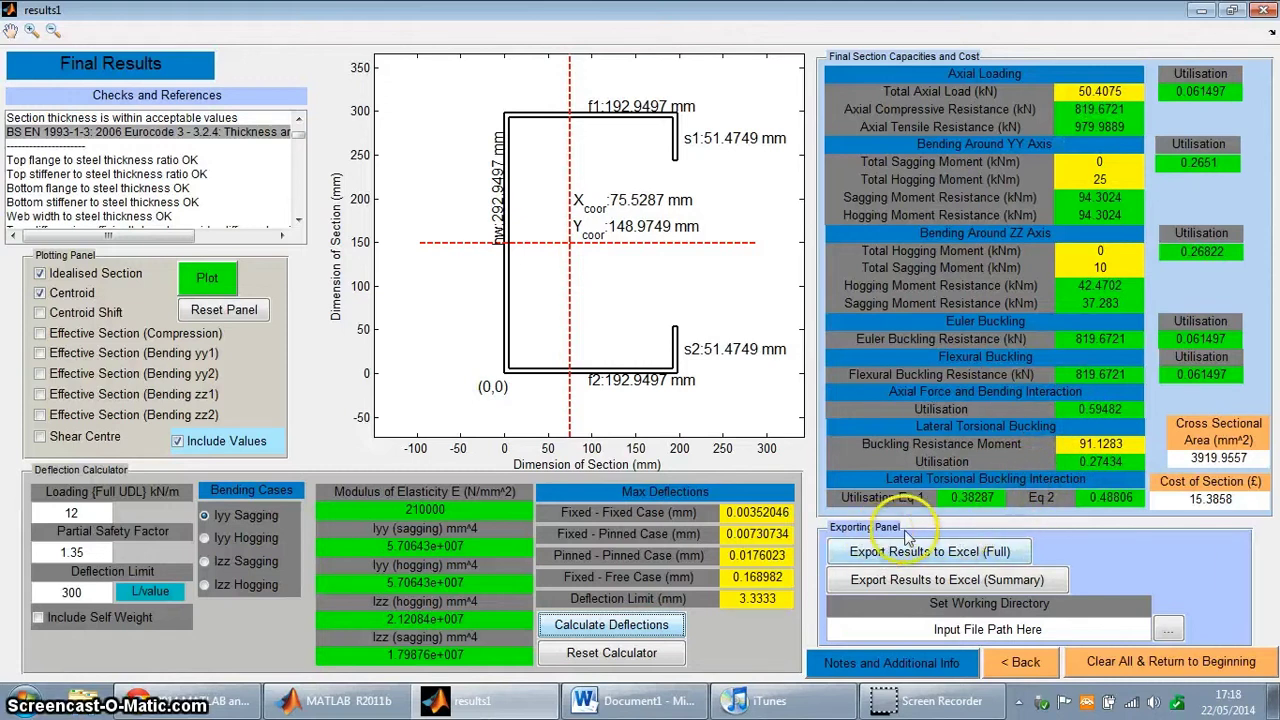
Set the working directory to the Matlab Multiple GUIs folder and run the full Excel export
left_click(1170, 630)
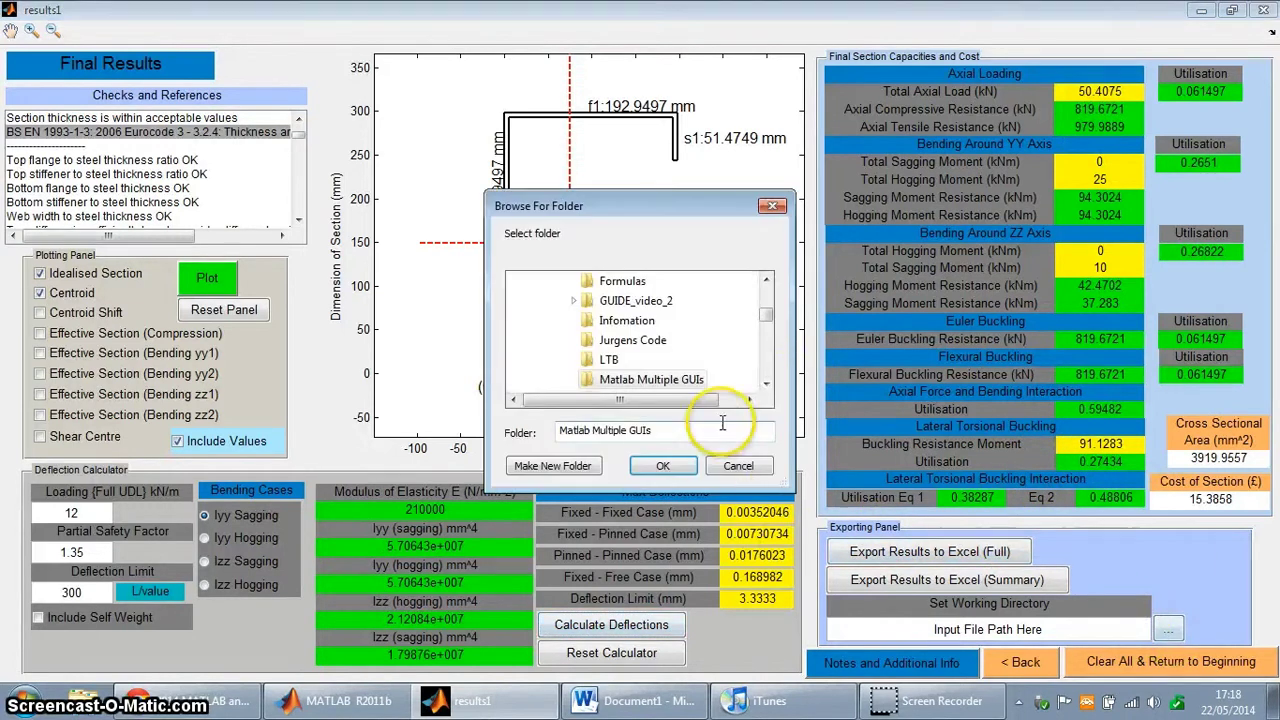
left_click(765, 383)
left_click(662, 466)
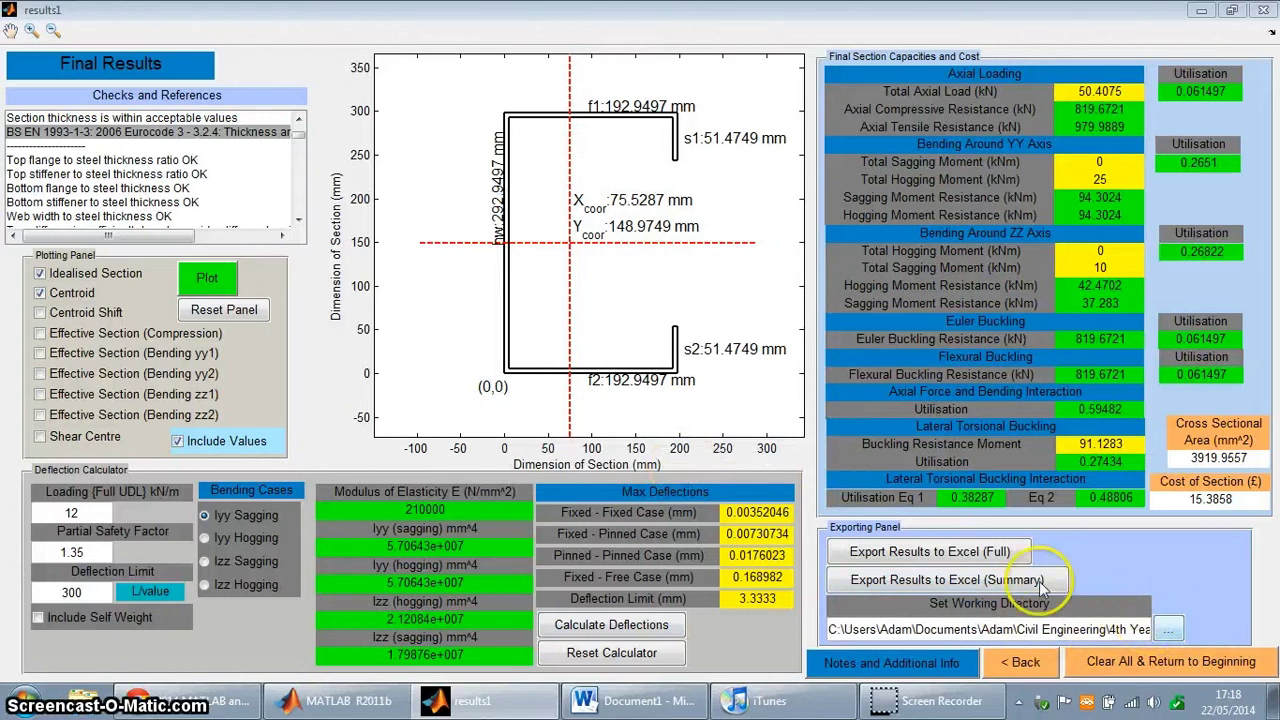
left_click(955, 551)
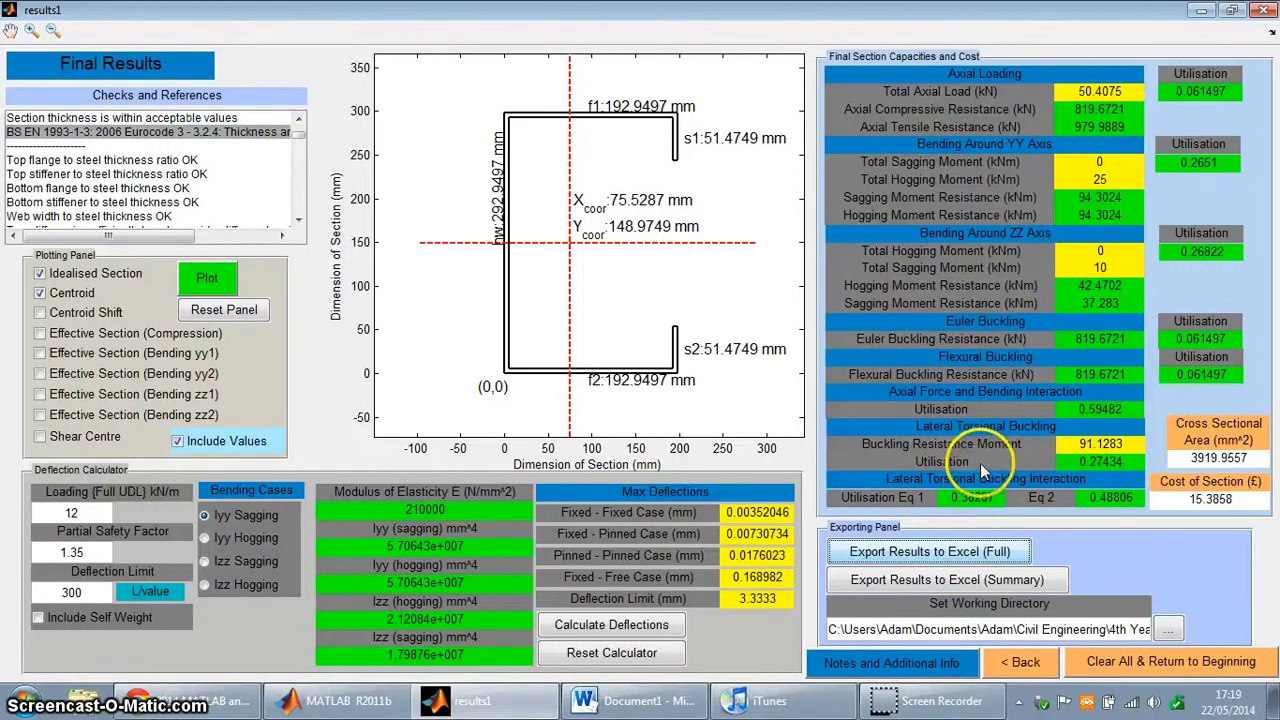
mouse_move(982, 461)
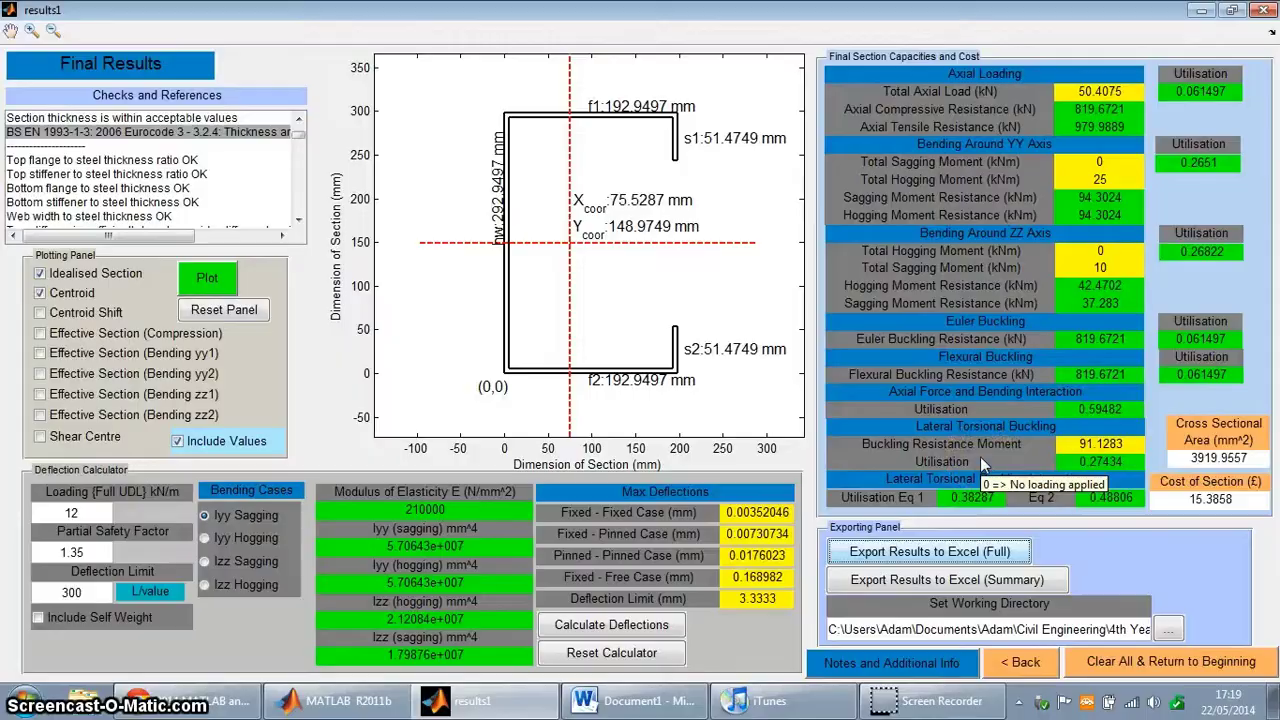
scroll(843, 402, "up", 10)
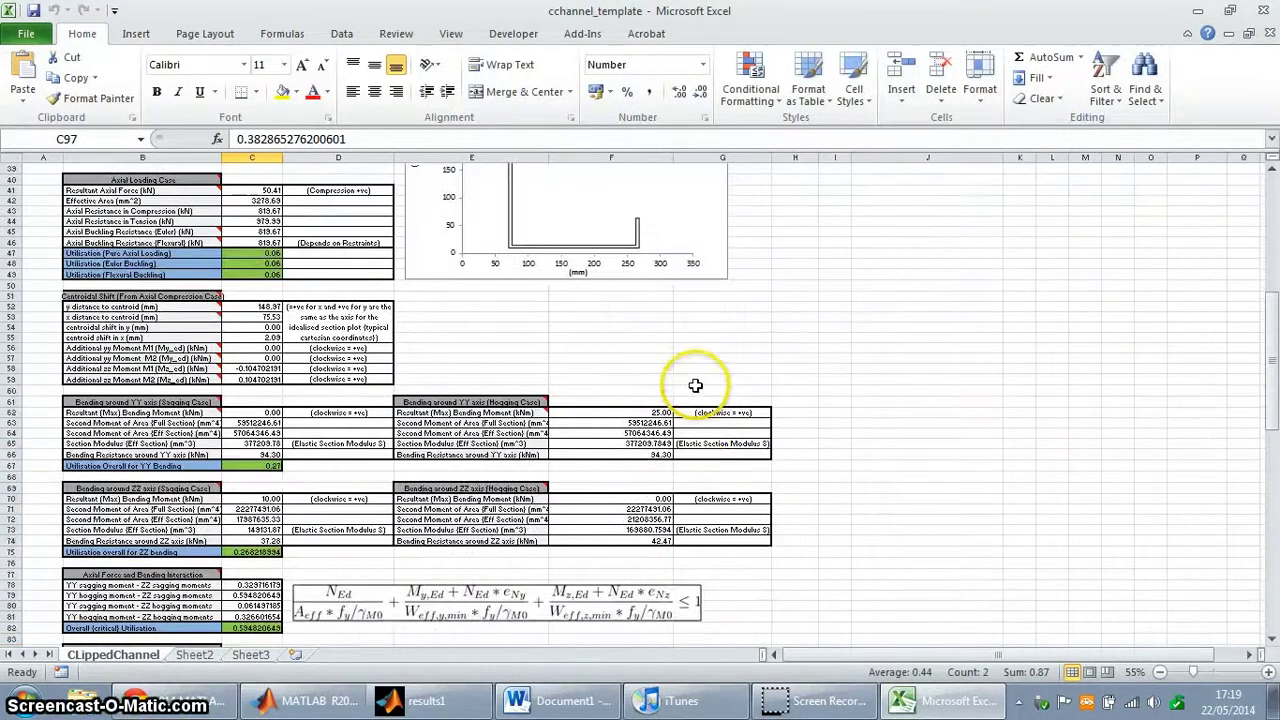
scroll(663, 306, "up", 13)
scroll(589, 200, "up", 4, "ctrl")
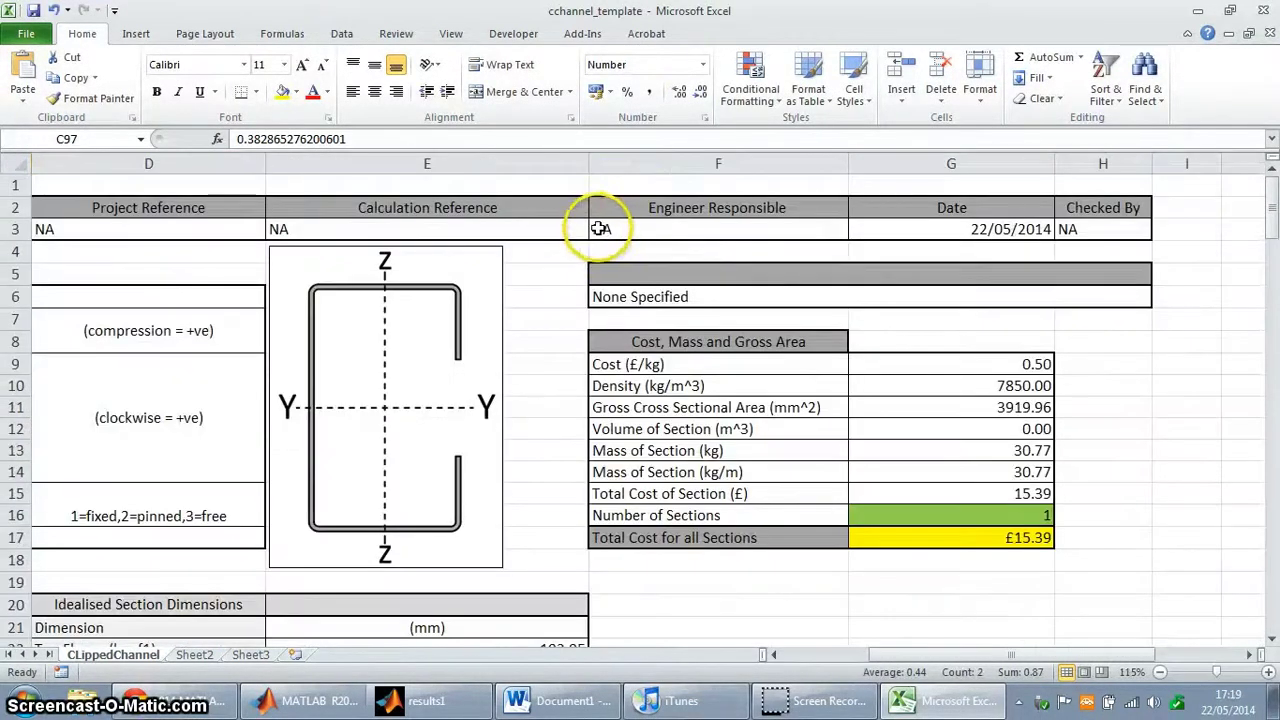
scroll(600, 234, "left", 3)
left_click_drag(357, 234, 857, 229)
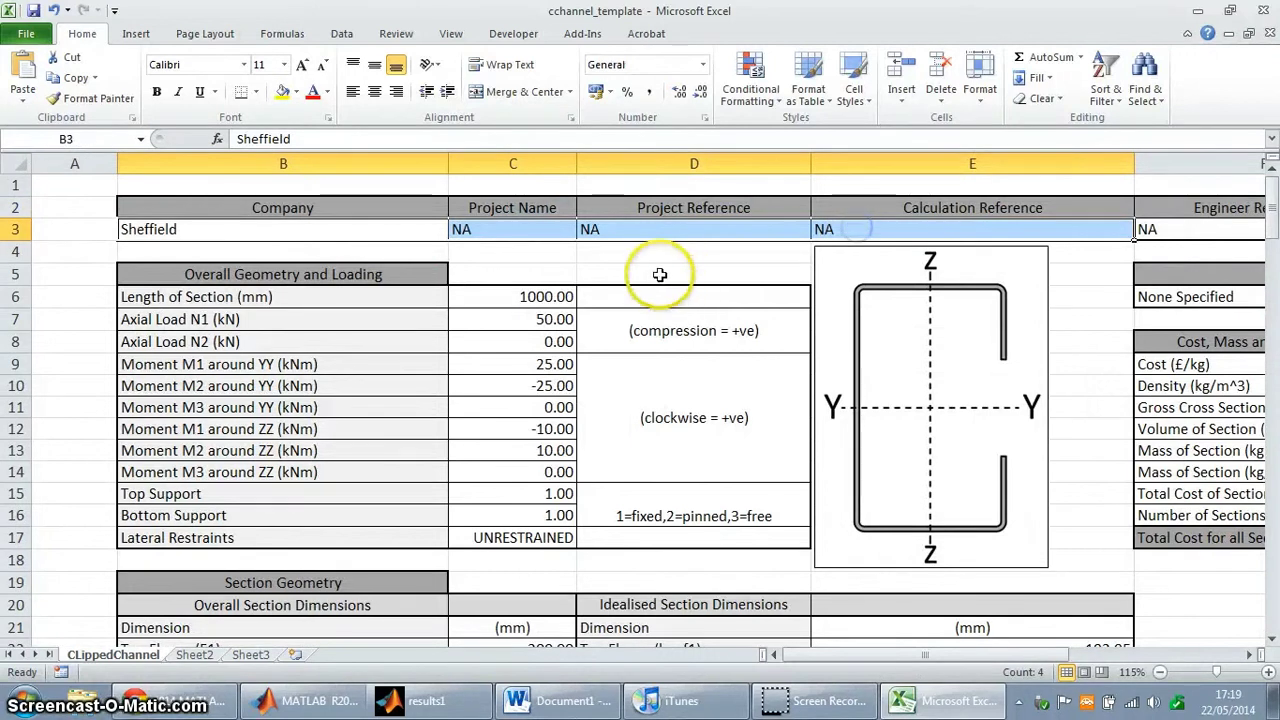
left_click(555, 266)
left_click(380, 274)
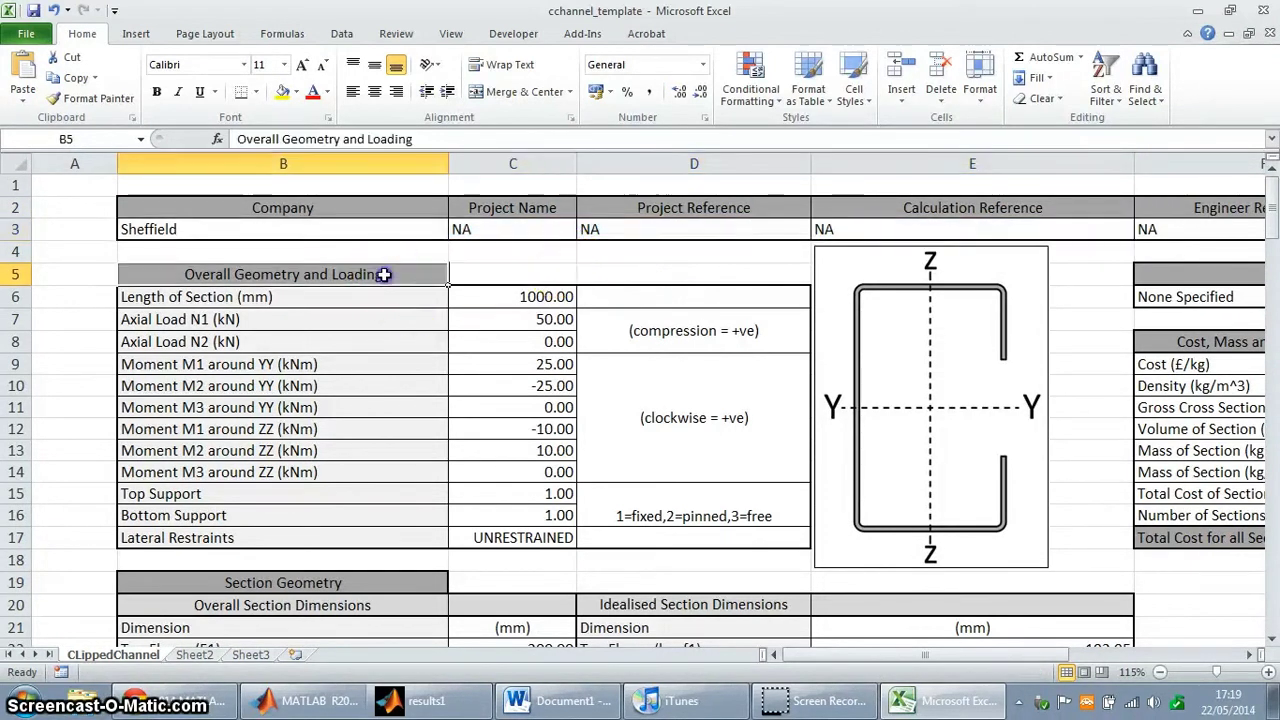
scroll(620, 314, "down", 1)
left_click_drag(817, 655, 874, 656)
left_click(800, 268)
scroll(420, 449, "left", 2)
scroll(371, 408, "down", 2)
left_click(342, 386)
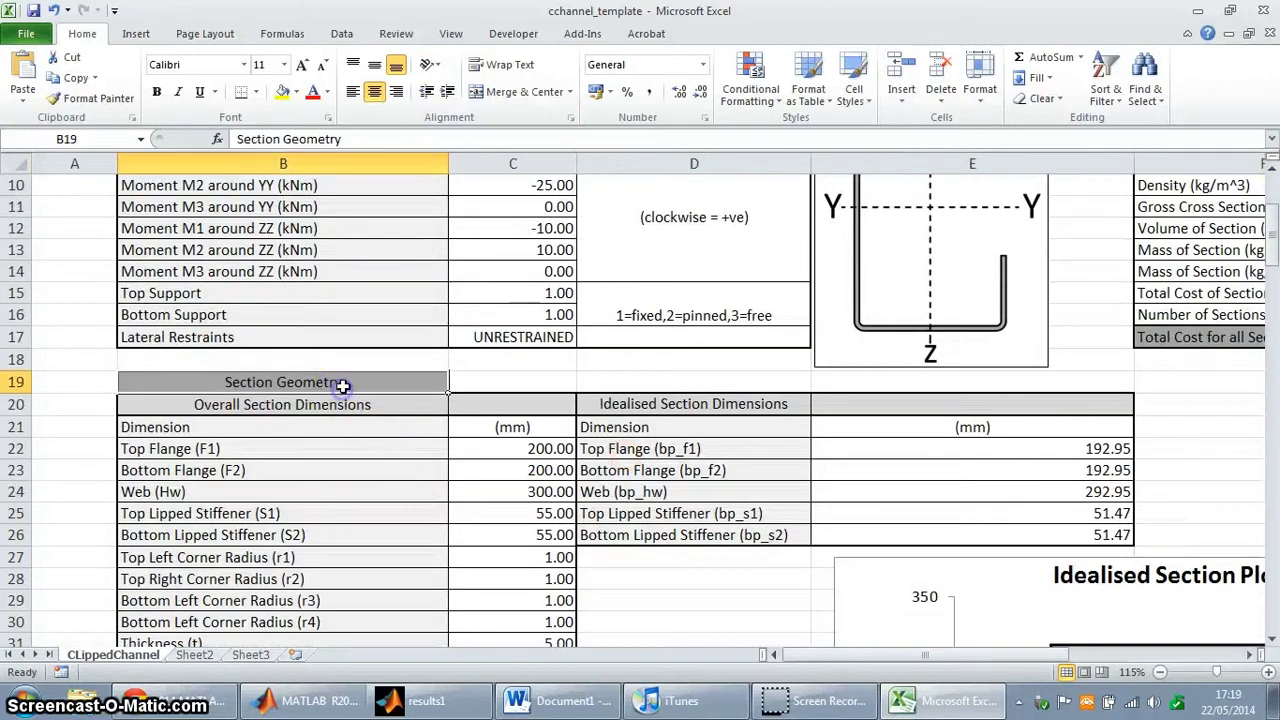
scroll(342, 386, "down", 7)
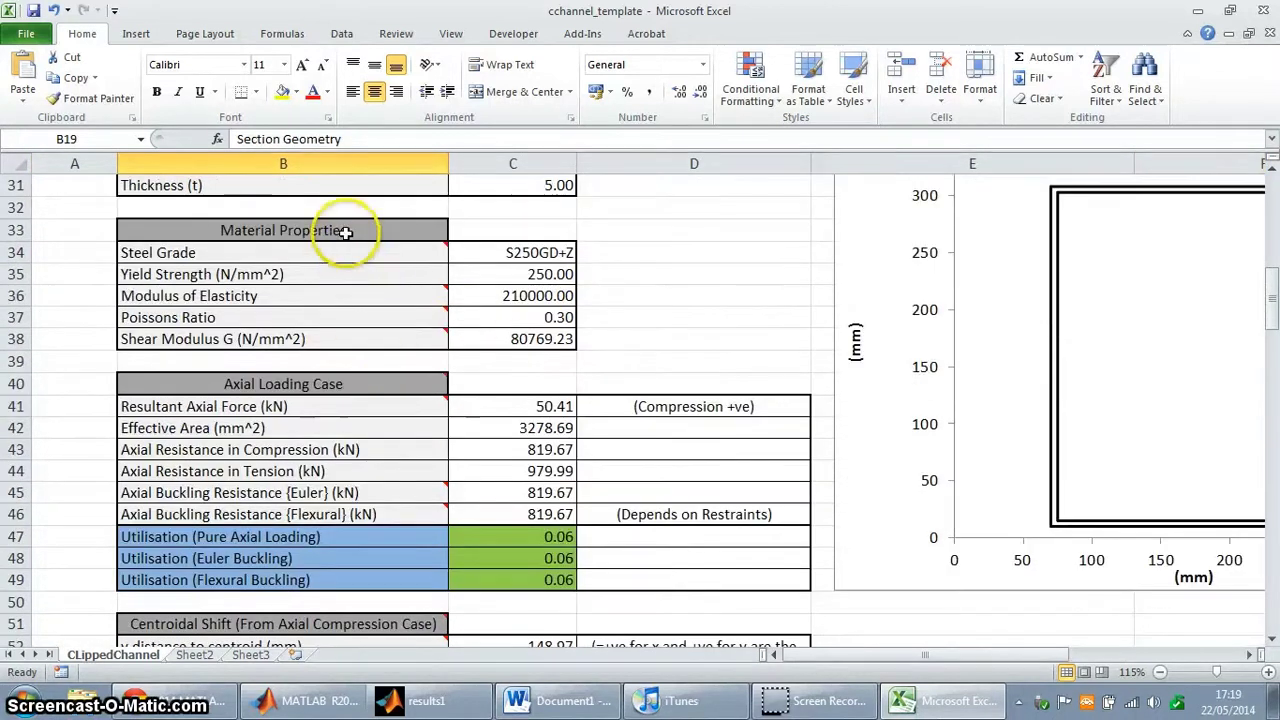
left_click(345, 232)
left_click(338, 382)
scroll(390, 447, "down", 5)
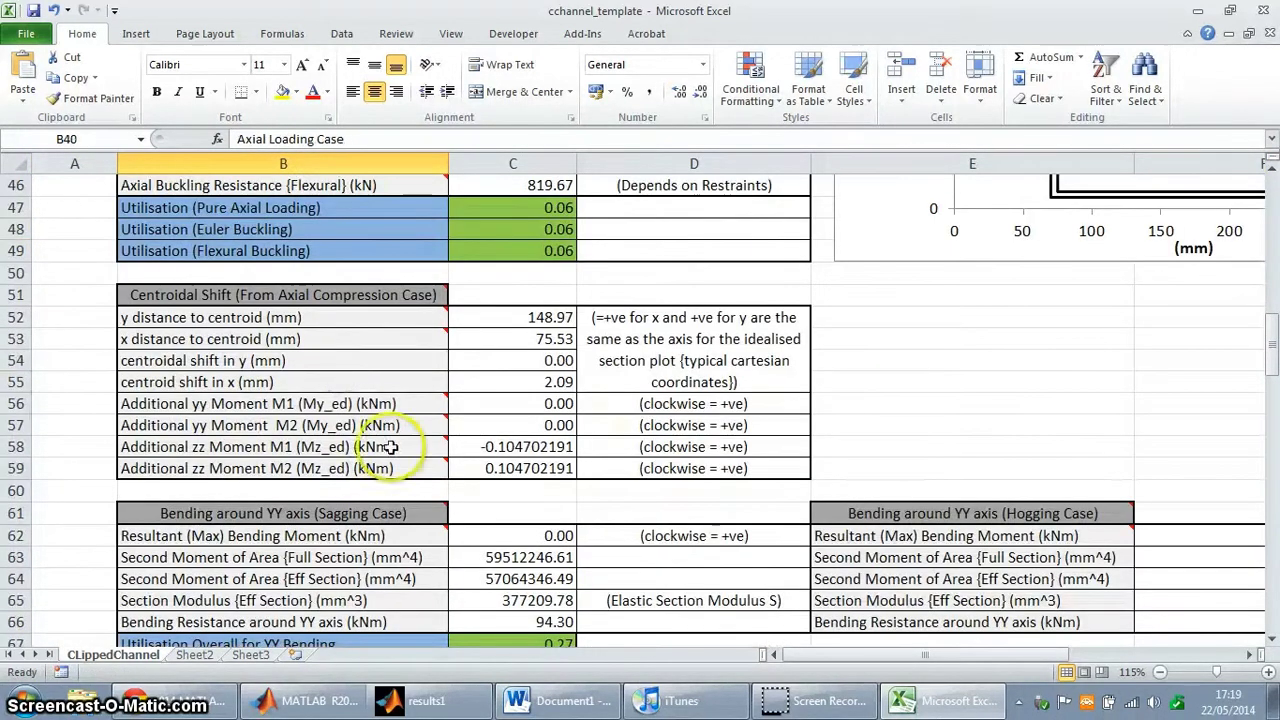
left_click(350, 295)
scroll(362, 292, "down", 2)
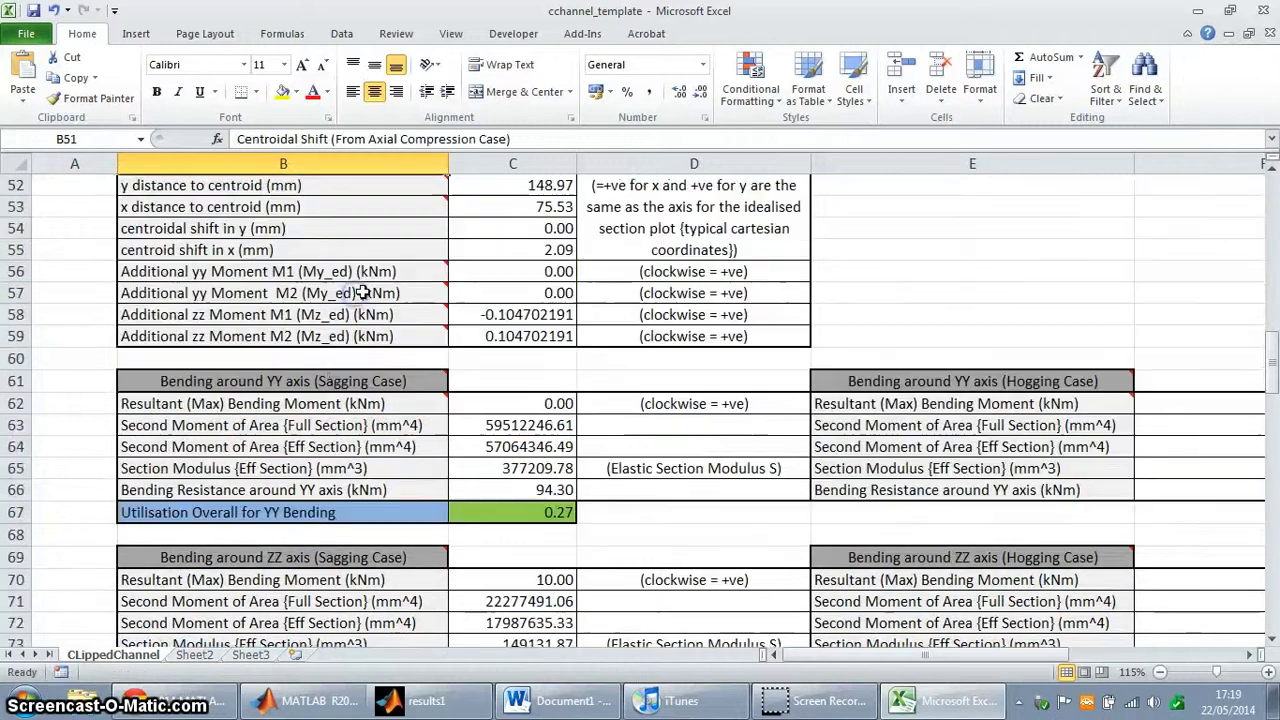
left_click(316, 386)
scroll(316, 386, "down", 3)
left_click(320, 356)
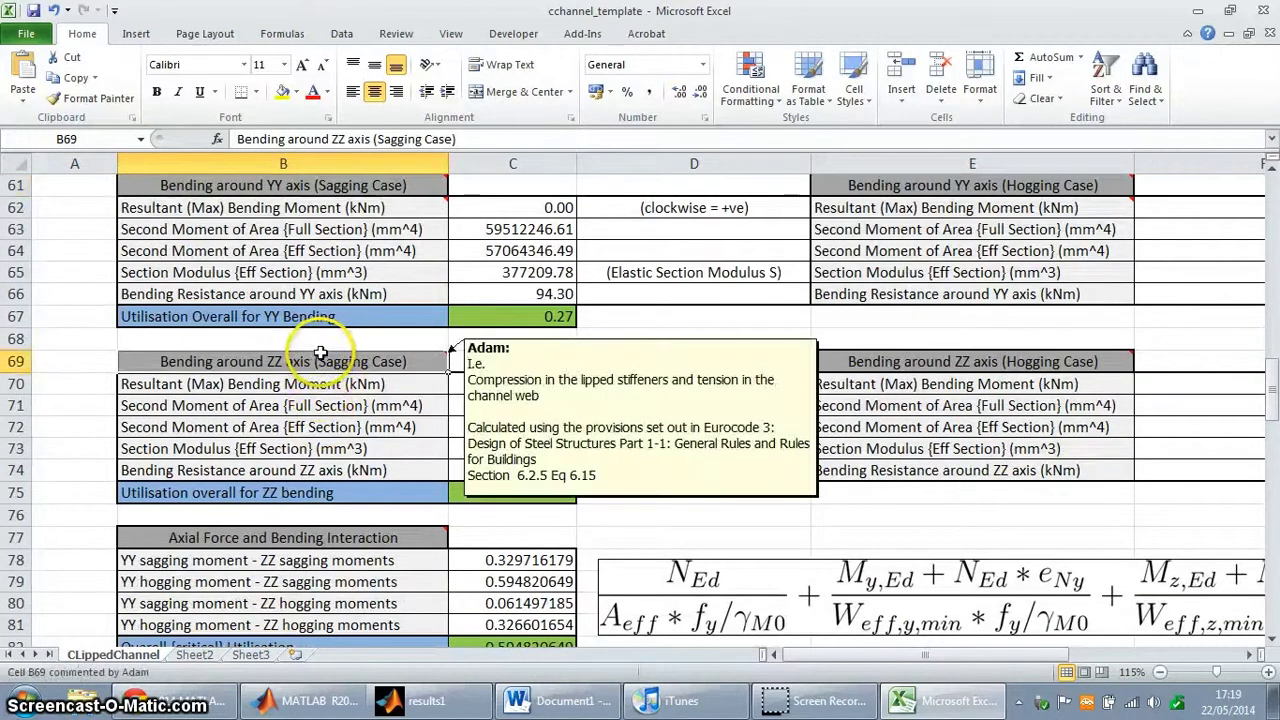
scroll(320, 356, "down", 3)
left_click(307, 341)
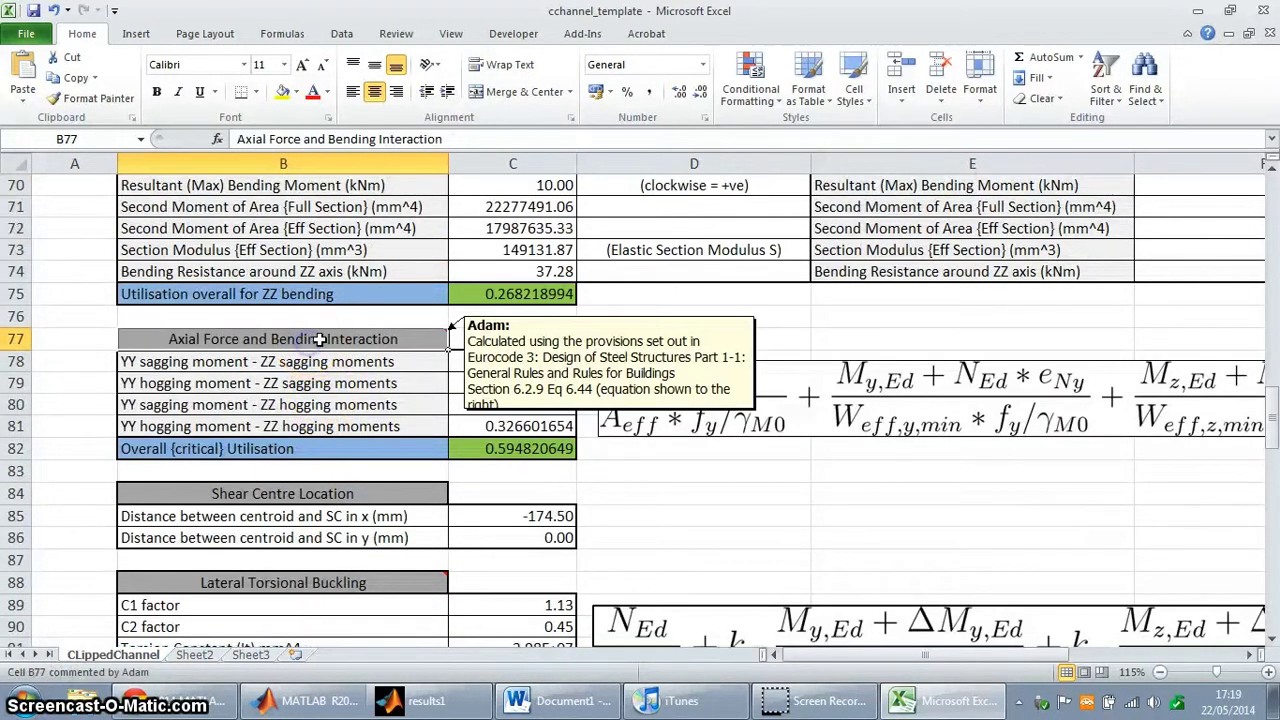
scroll(318, 340, "down", 2)
left_click(286, 362)
scroll(300, 365, "down", 2)
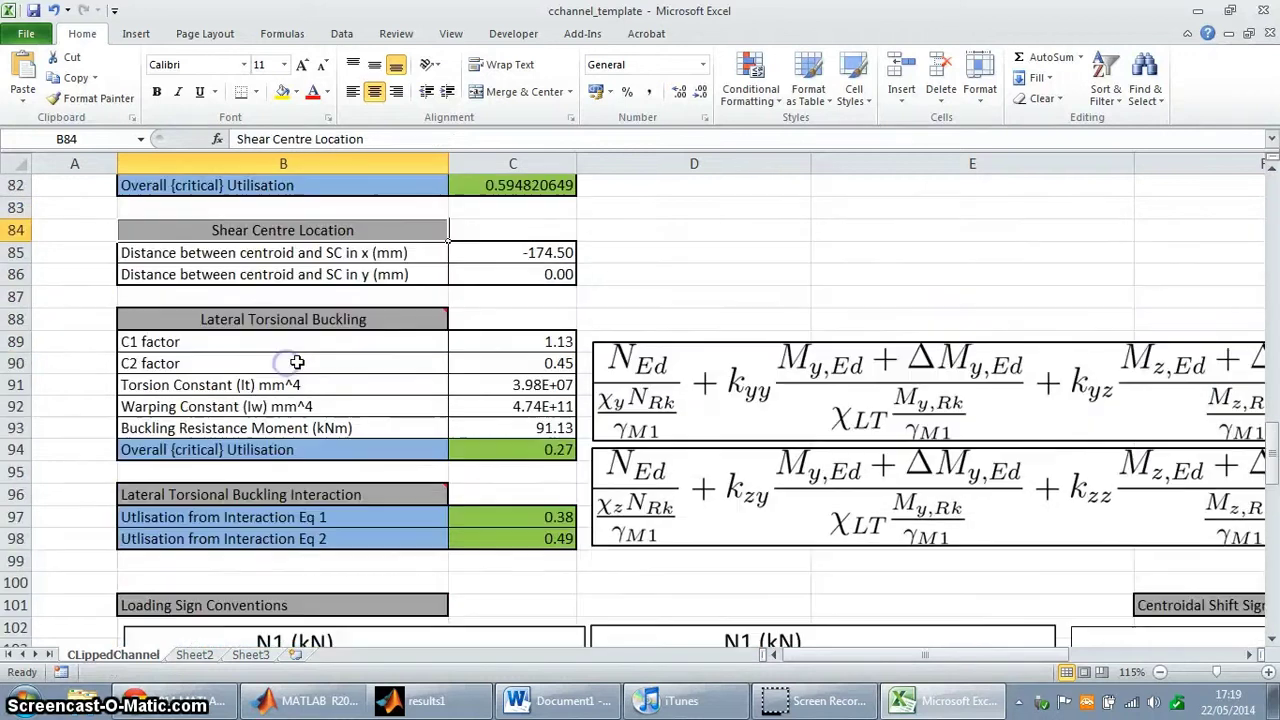
left_click(306, 320)
mouse_move(311, 330)
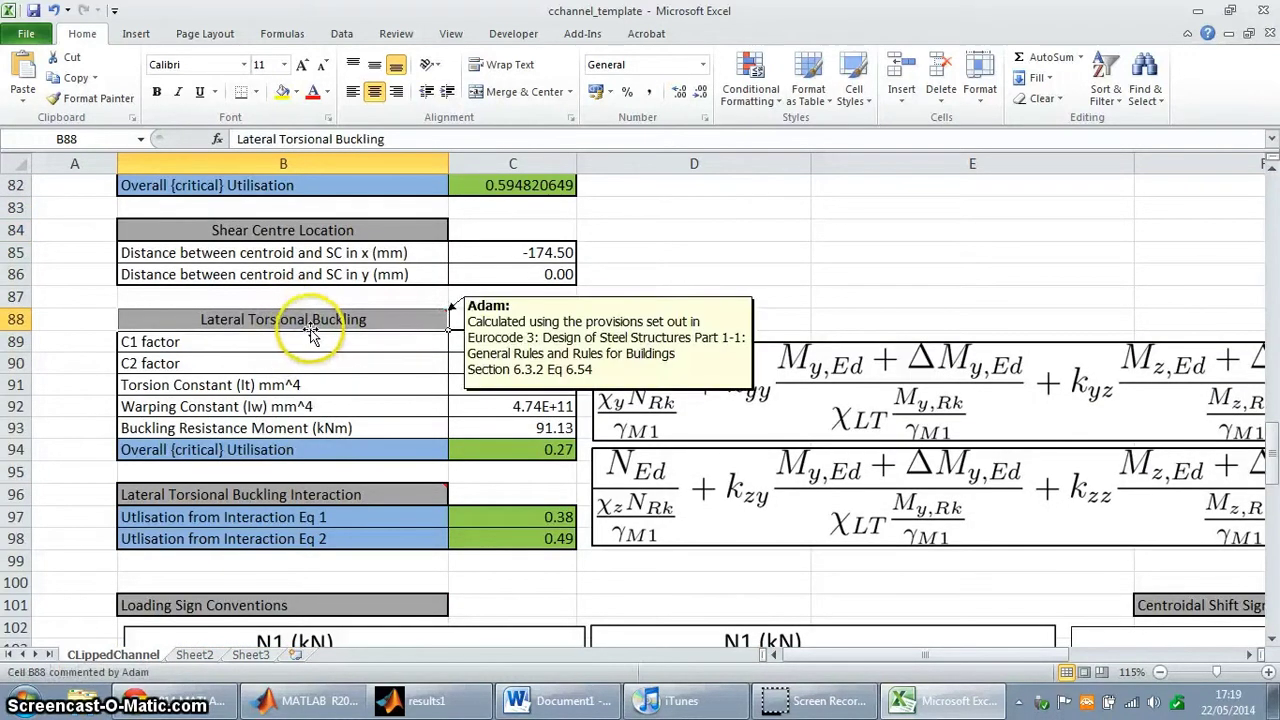
Preview the cchannel_template printout through pages 1–3 in landscape A4, ending back on page 1
left_click(26, 33)
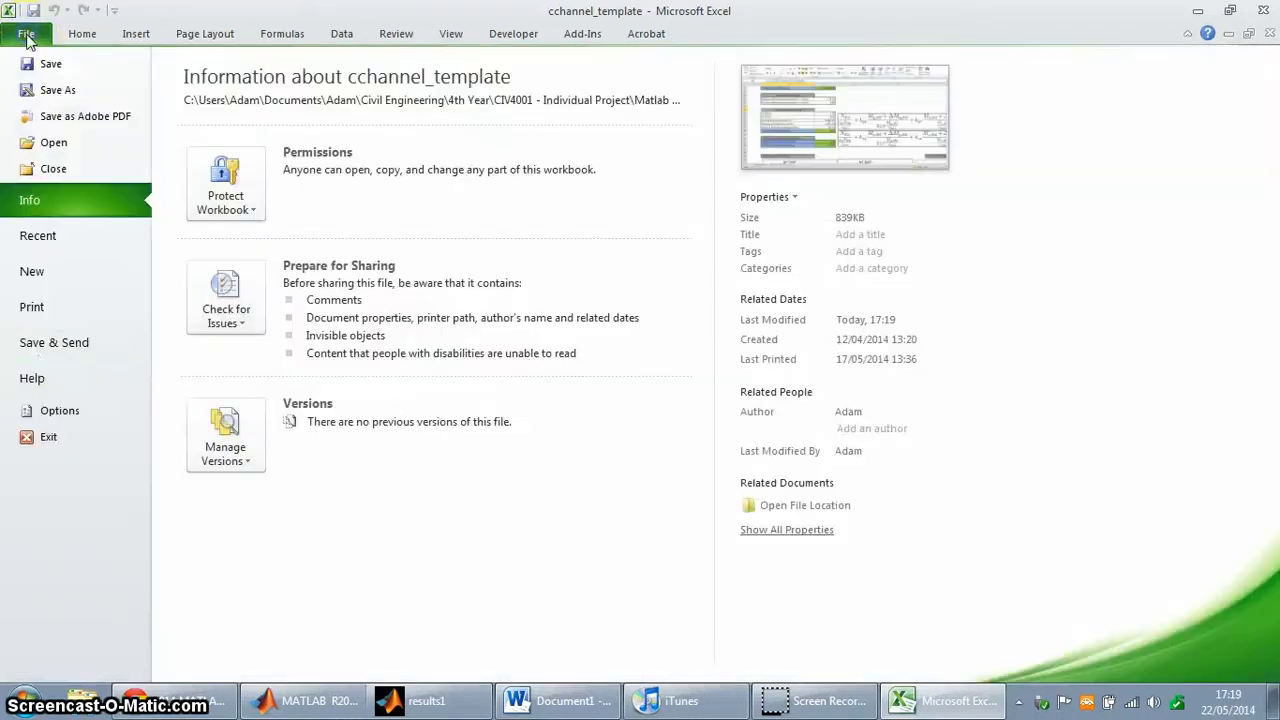
left_click(31, 307)
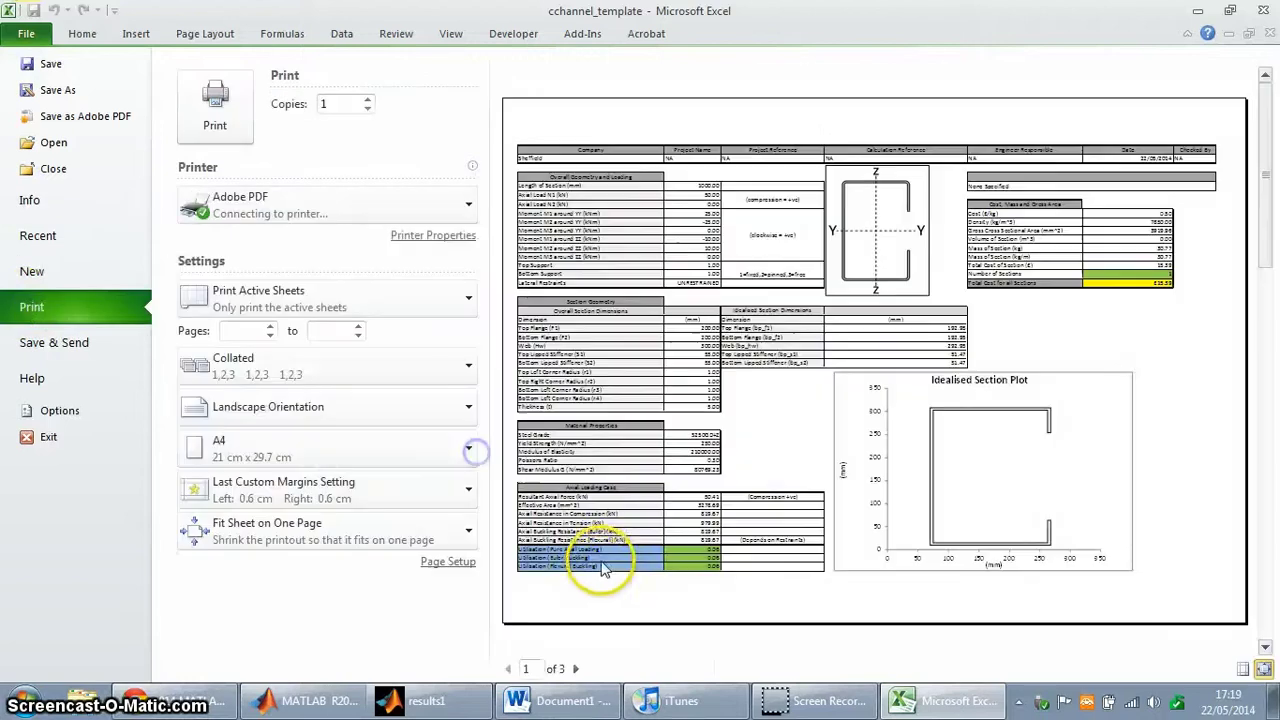
left_click(577, 669)
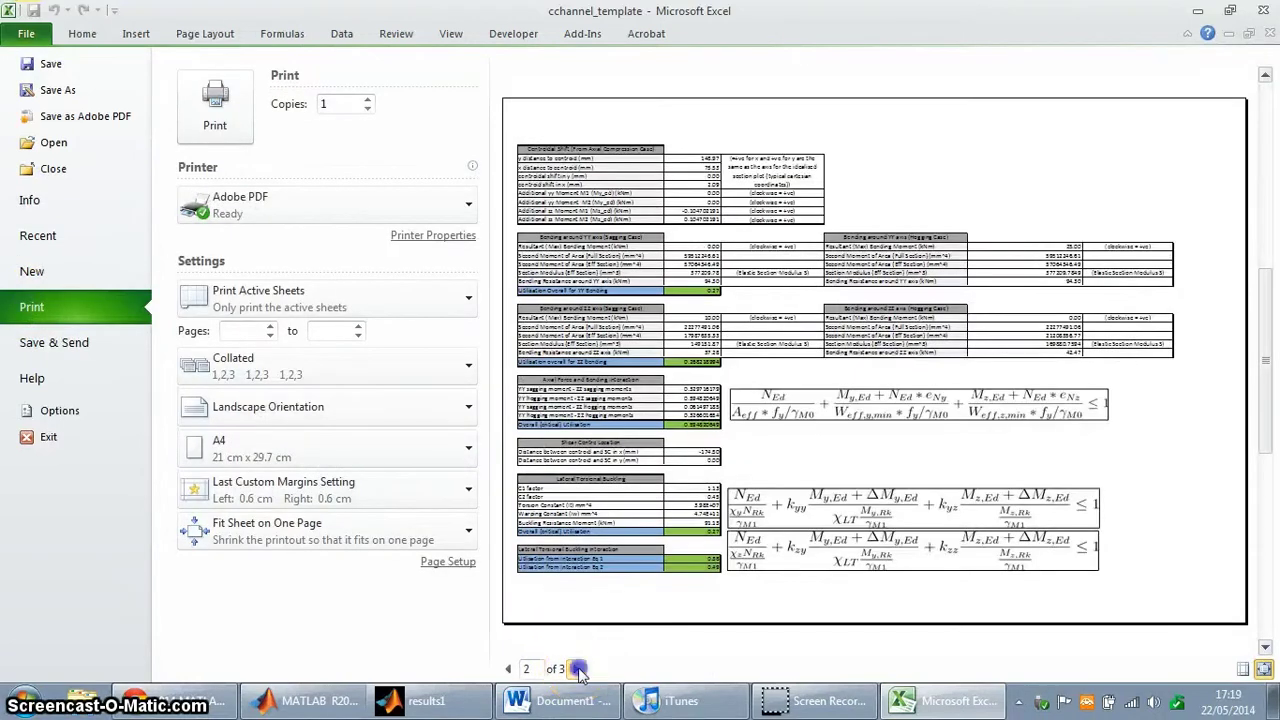
left_click(577, 669)
left_click(510, 669)
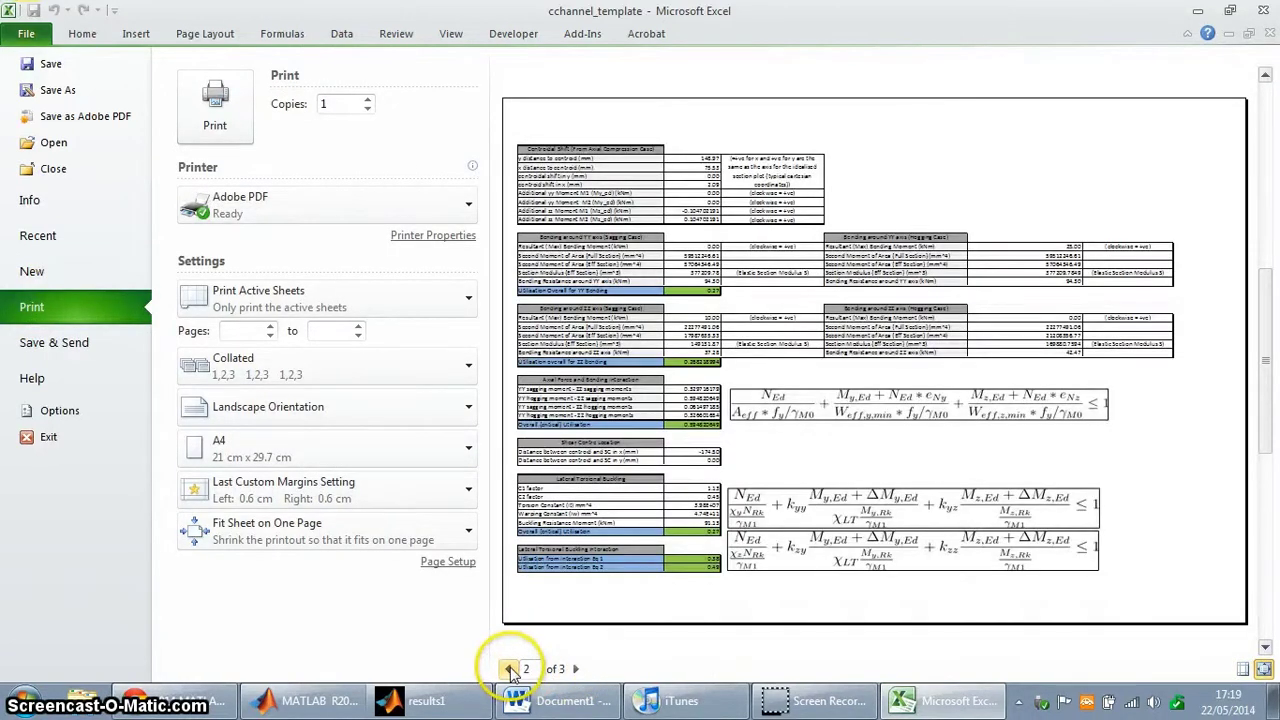
left_click(510, 669)
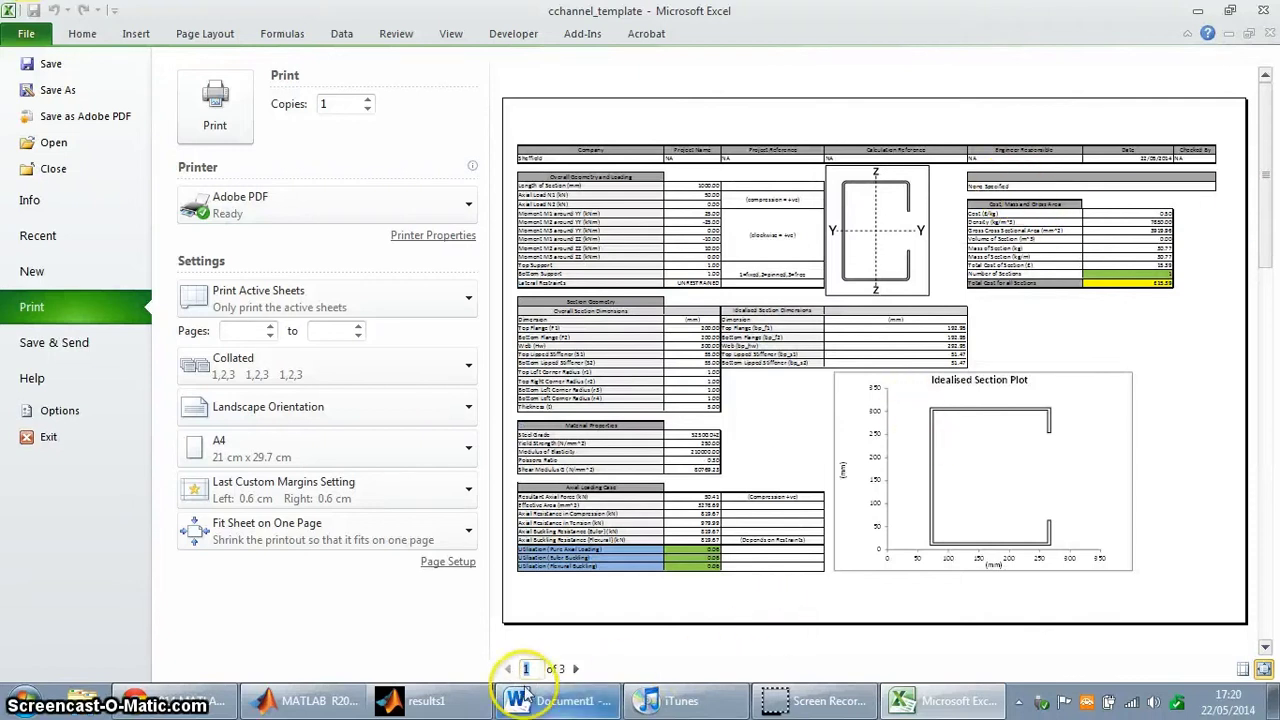
Switch back to results1 and read the results-window notes on Excel template requirements before closing them
left_click(440, 700)
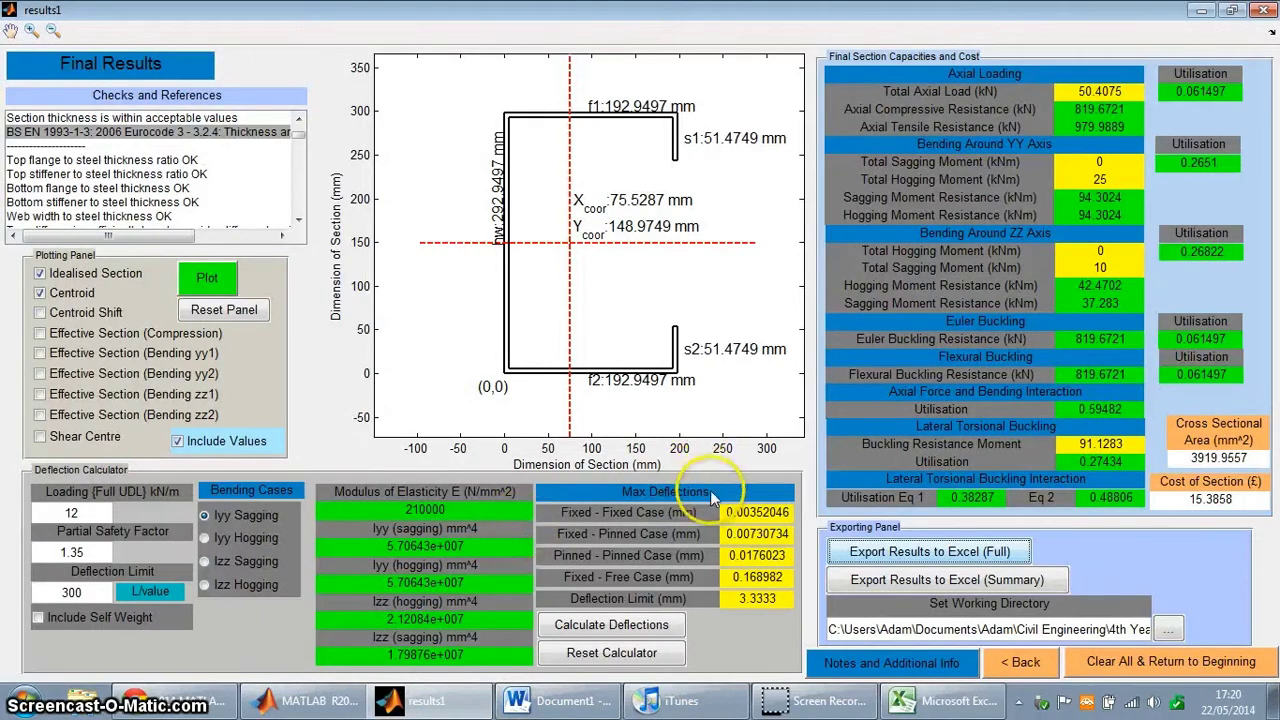
left_click(830, 663)
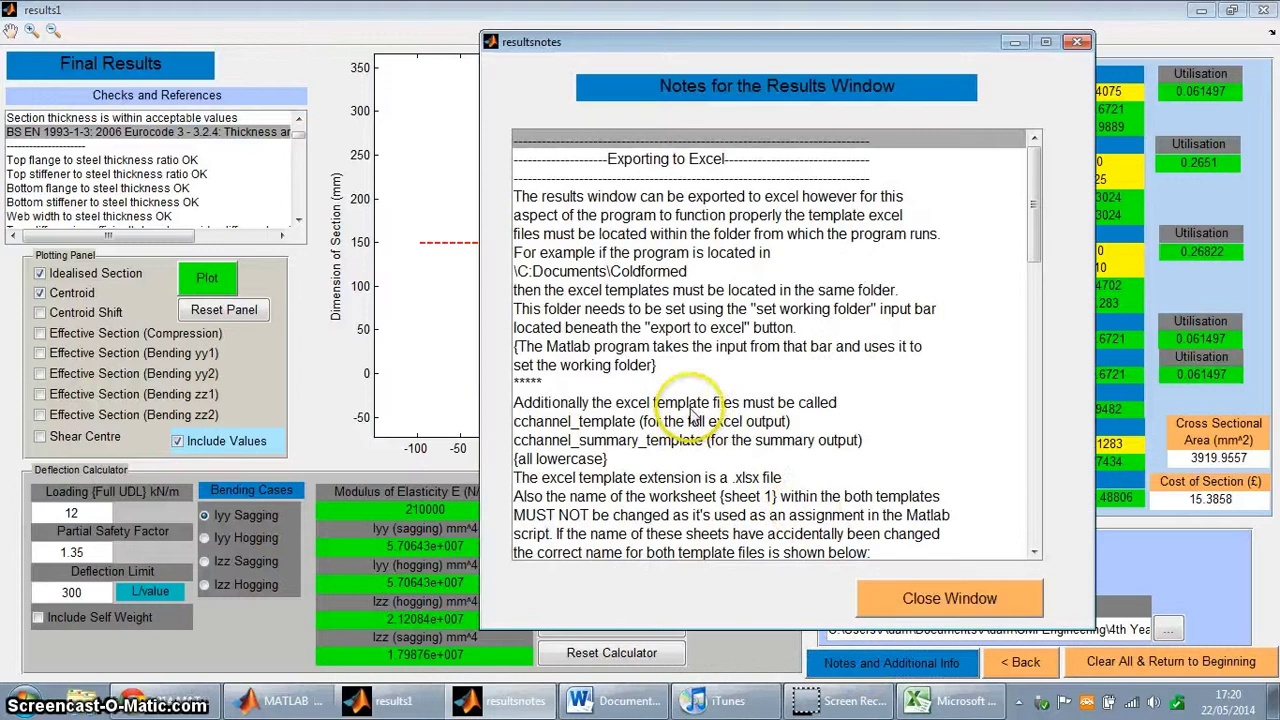
left_click(909, 599)
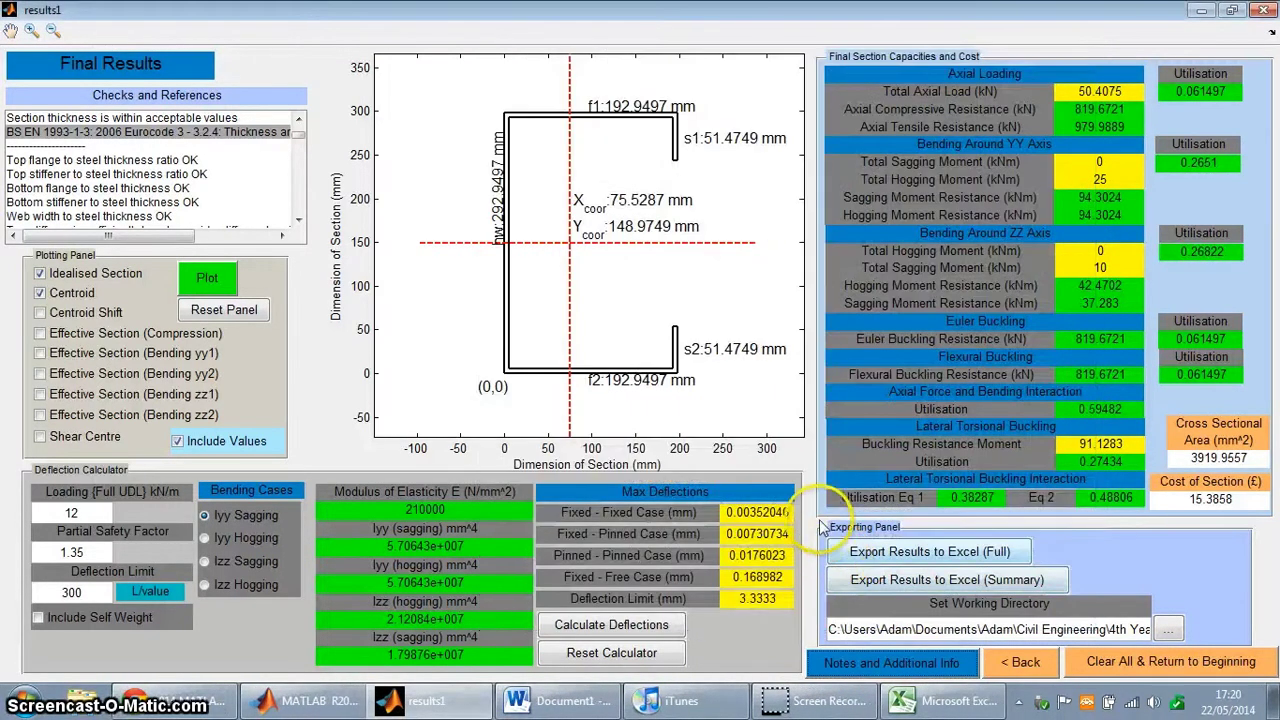